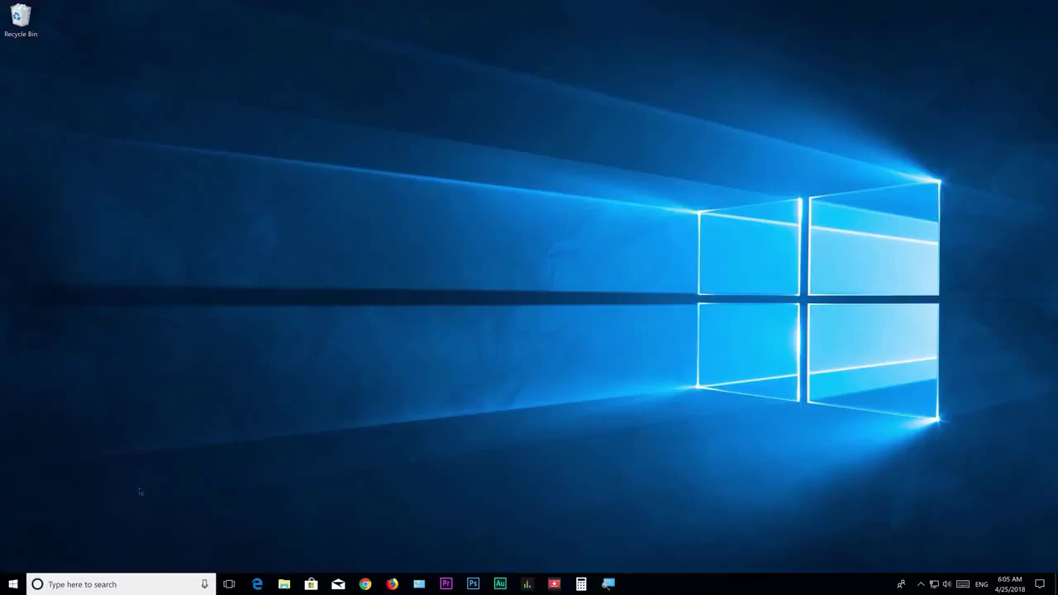
Open the additional power settings from the system's Power & sleep settings, select the High performance plan and expand the additional plans.
click(13, 584)
click(17, 519)
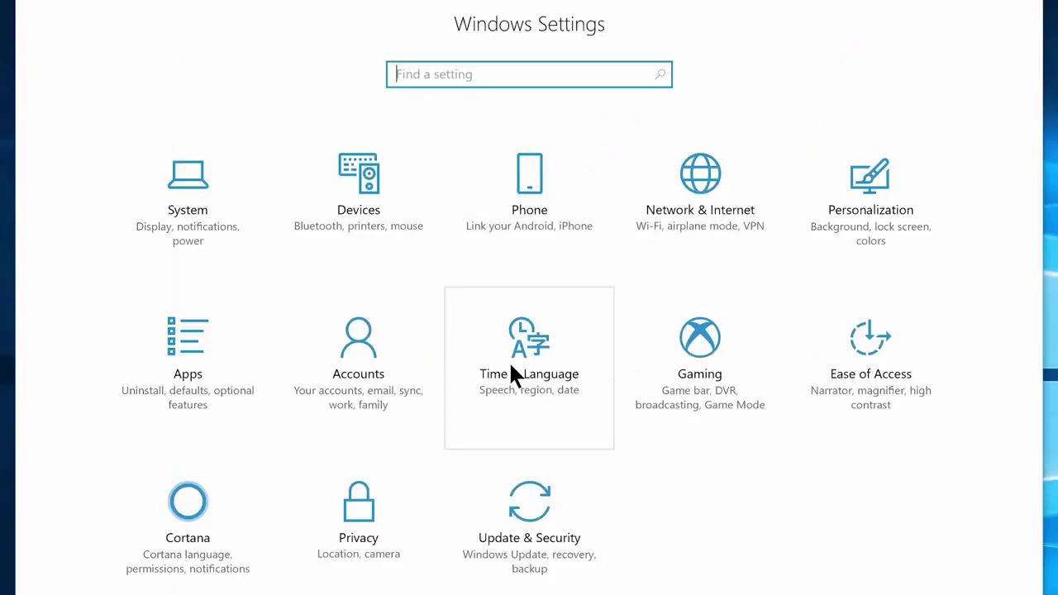
click(185, 218)
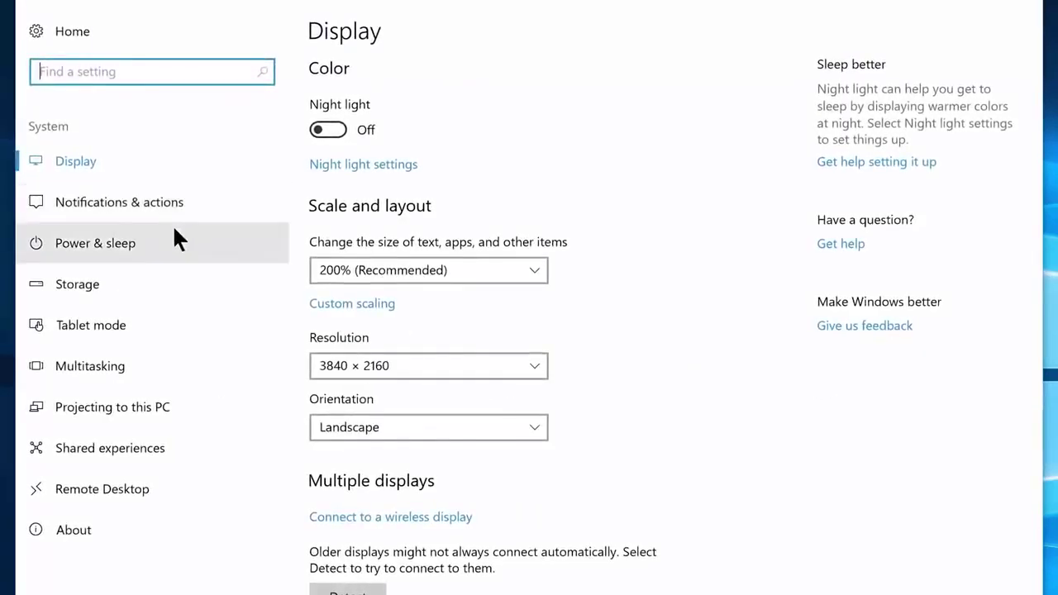
click(149, 239)
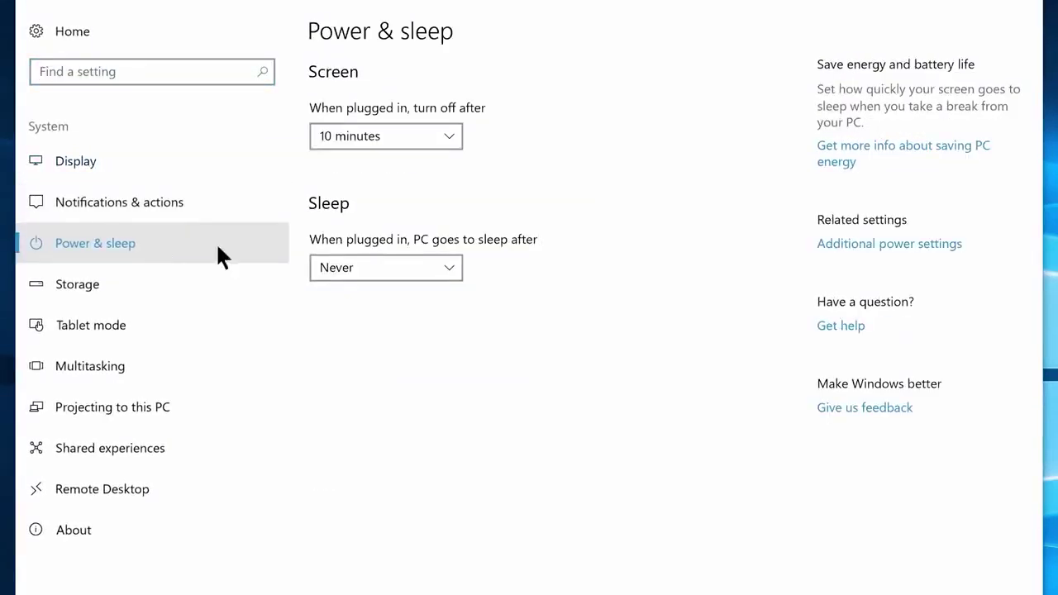
click(877, 244)
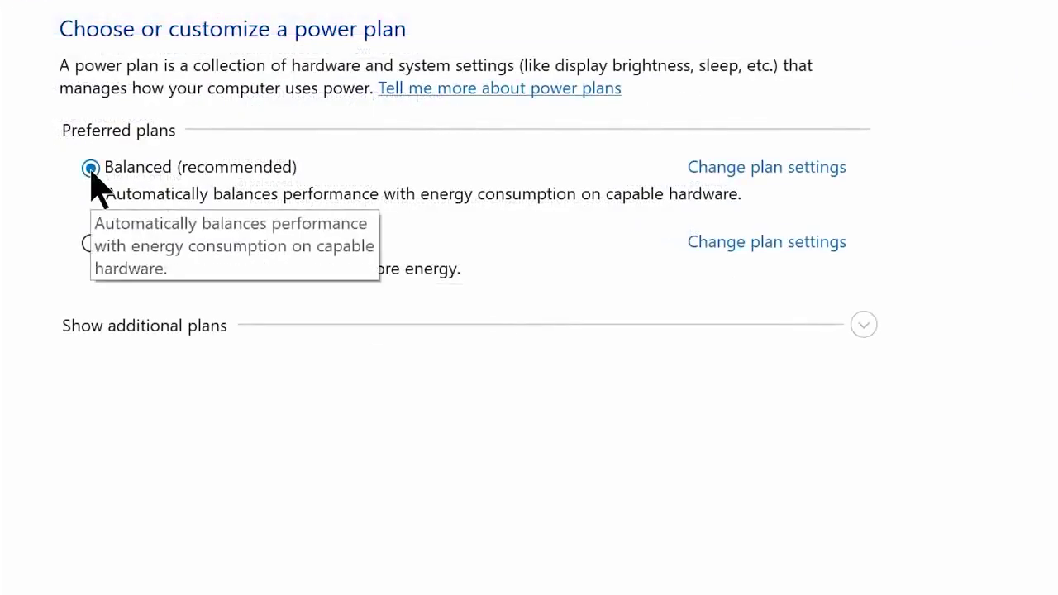
click(91, 243)
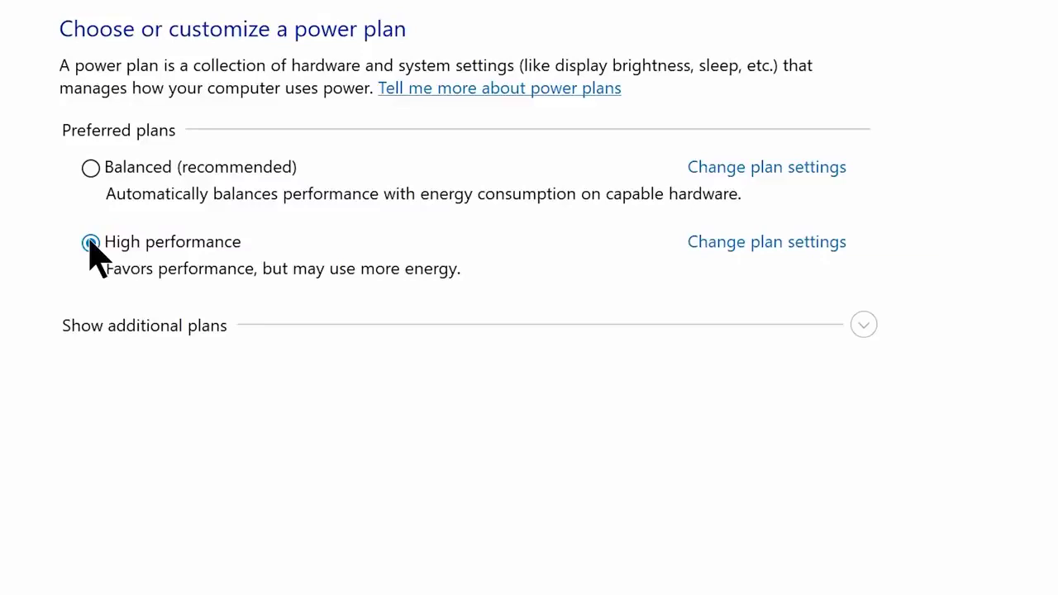
click(865, 330)
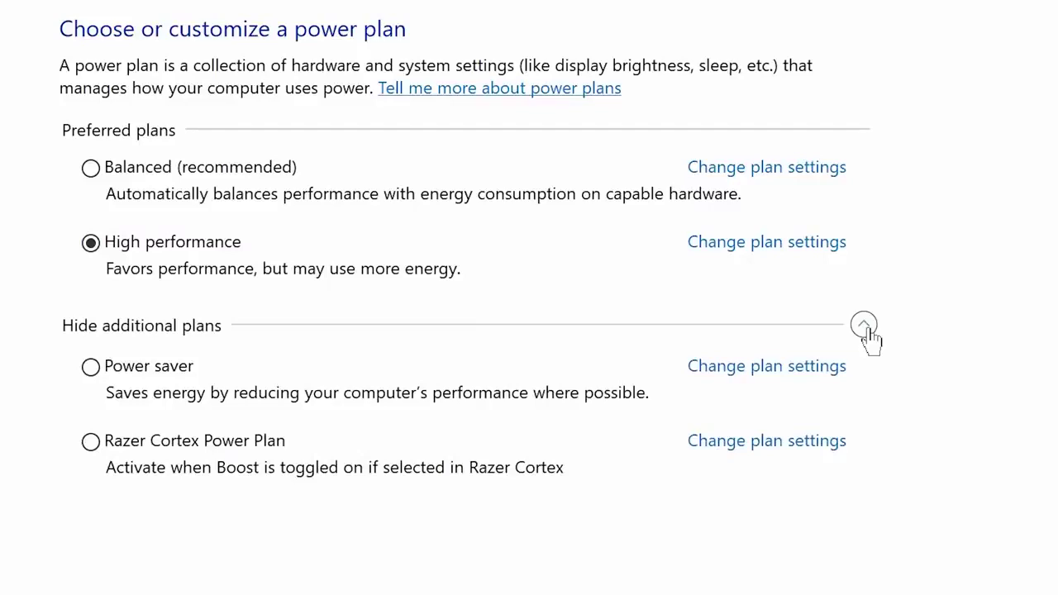
In the High performance plan's advanced power settings, set the hard disk turn-off time to 0 minutes.
click(771, 252)
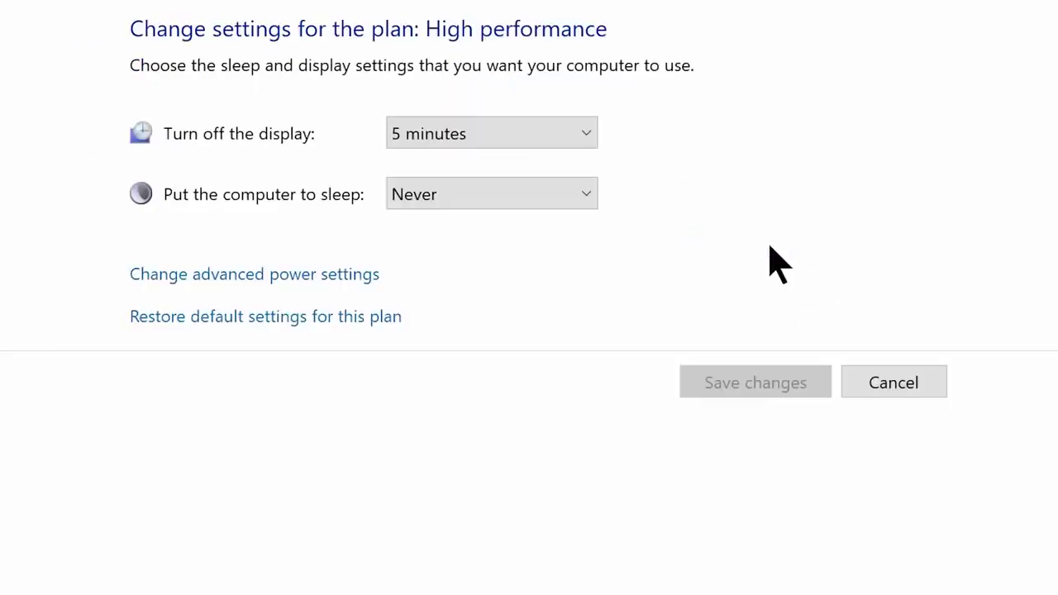
click(235, 283)
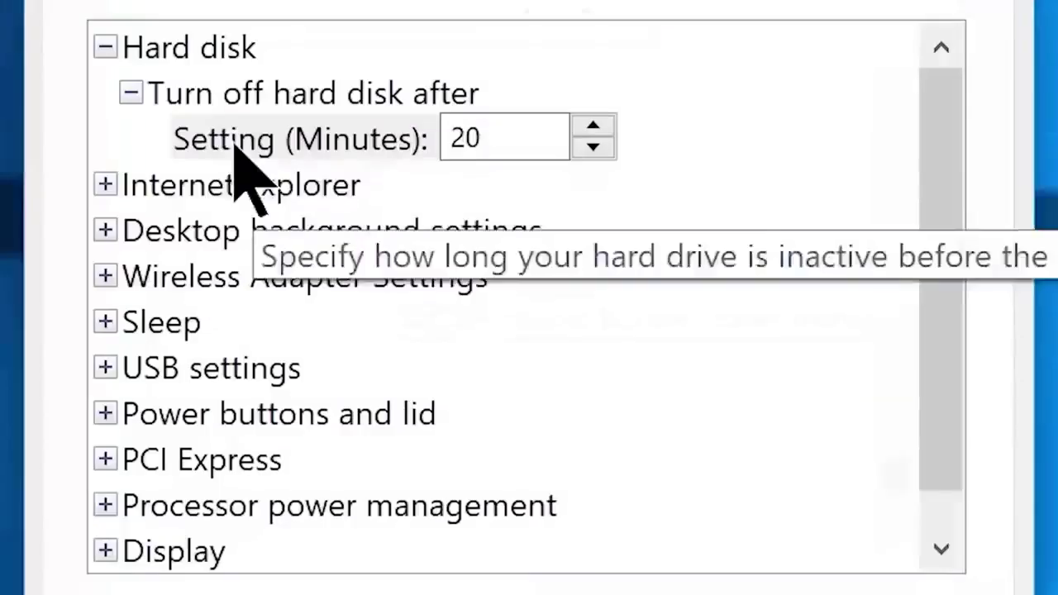
click(368, 230)
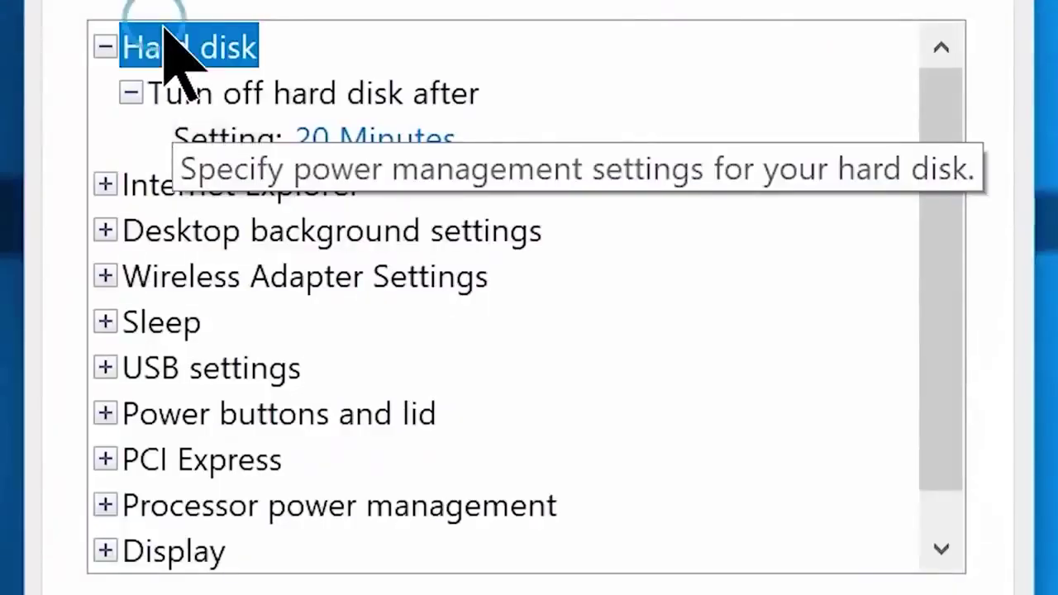
click(322, 141)
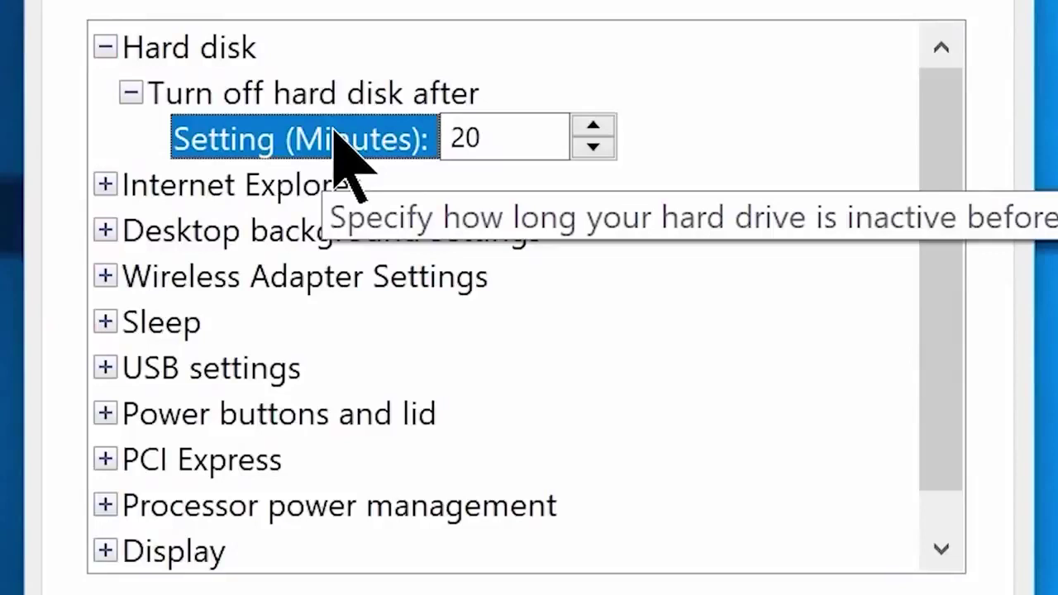
double_click(460, 142)
text(0)
Set the minimum processor state under Processor power management to 0%.
scroll(956, 330, down, 1)
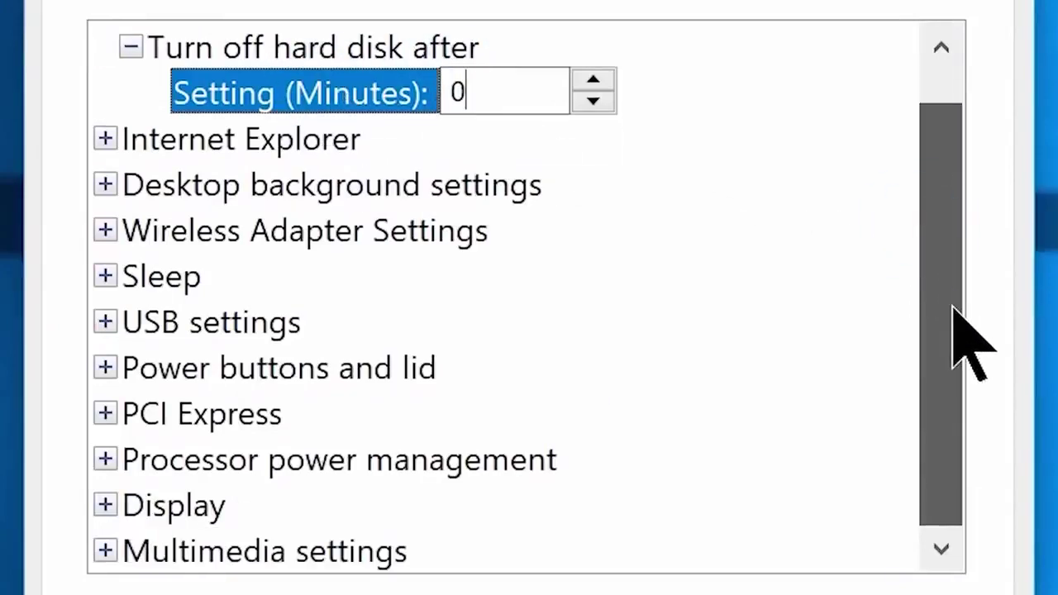
click(107, 459)
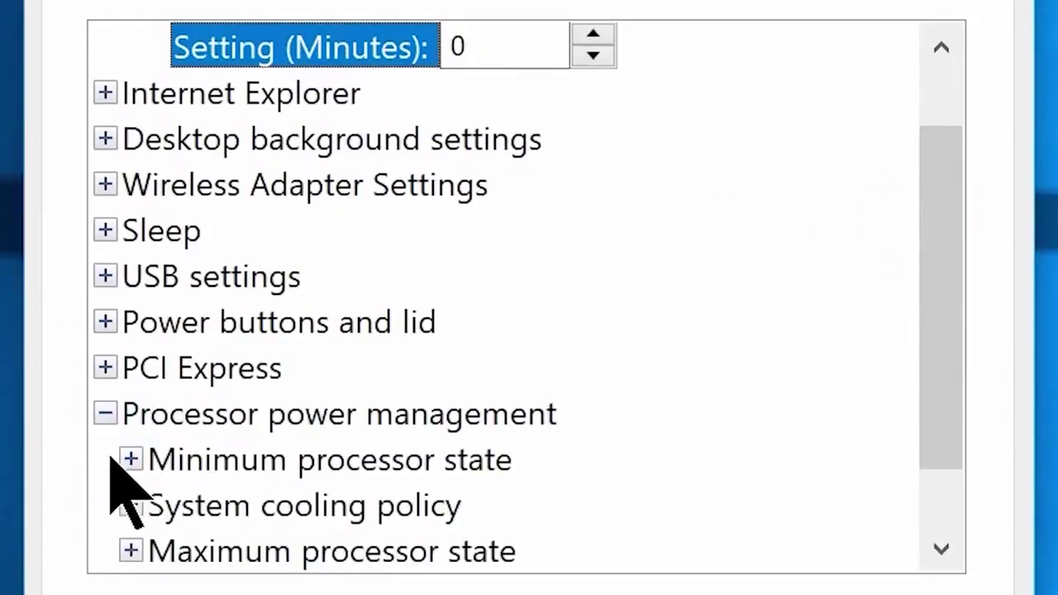
double_click(208, 460)
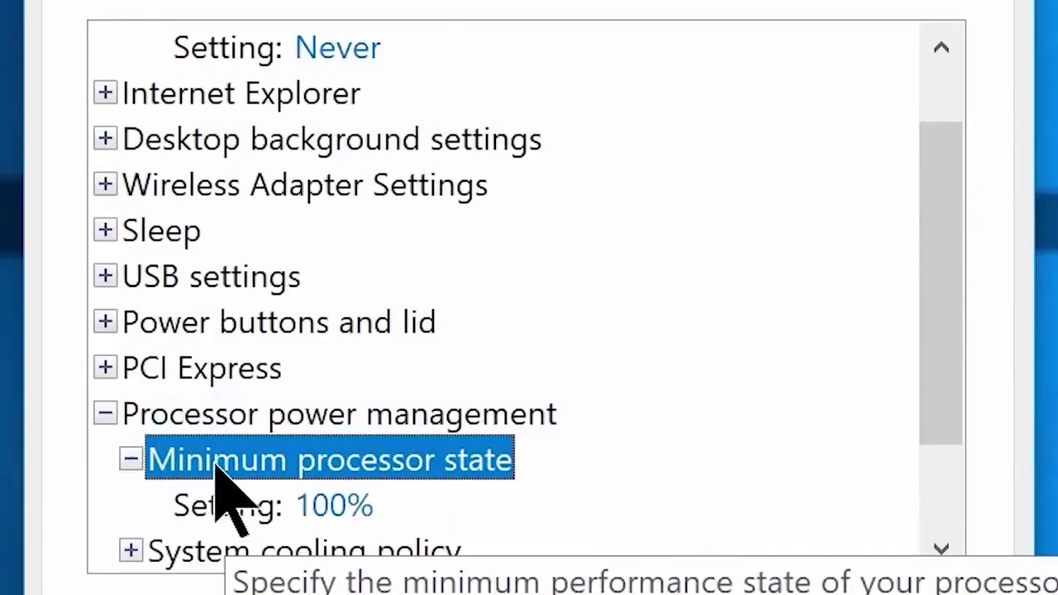
click(319, 506)
double_click(417, 504)
text(0)
Open the maximum processor state setting, apply the advanced power settings and close the power windows.
drag(944, 401, 945, 484)
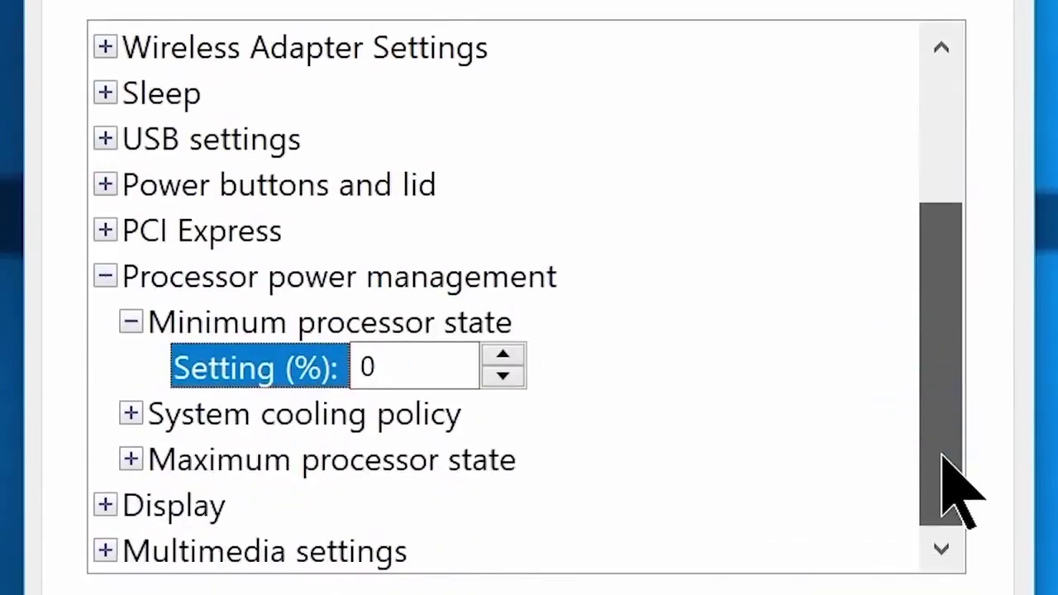
double_click(285, 459)
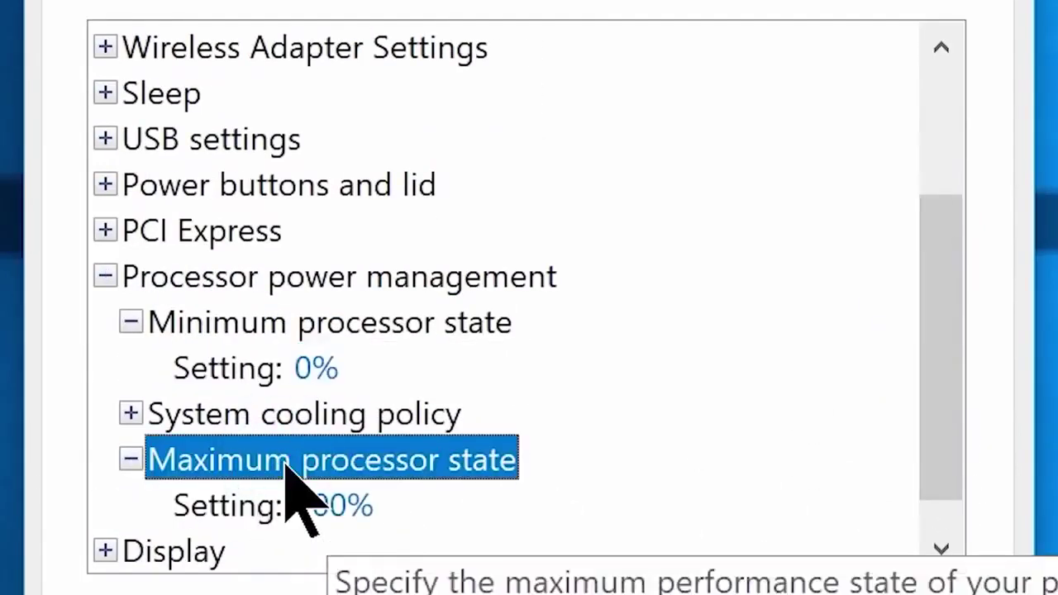
click(333, 504)
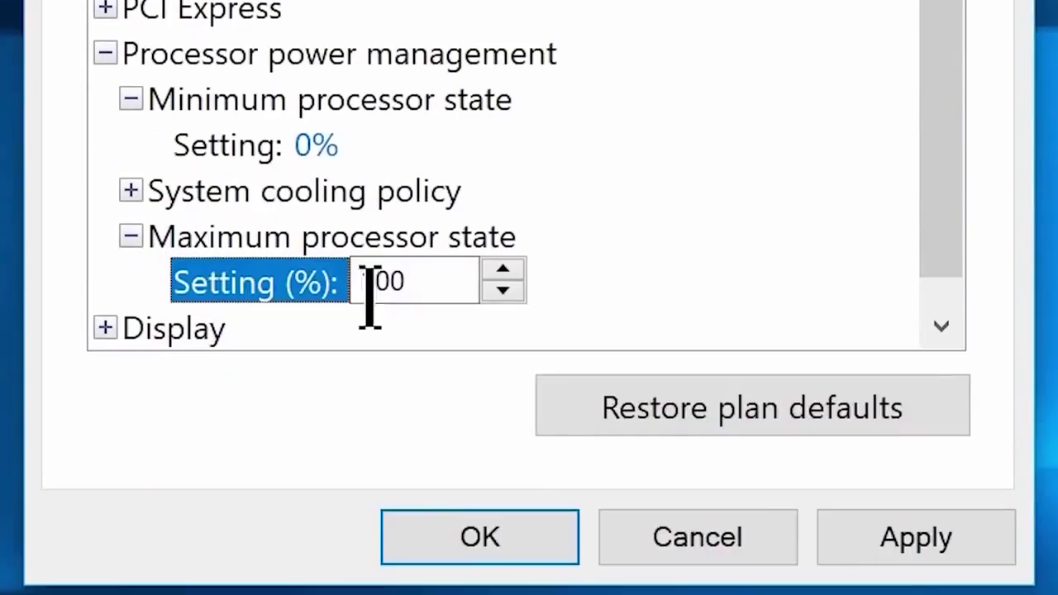
click(905, 549)
click(484, 549)
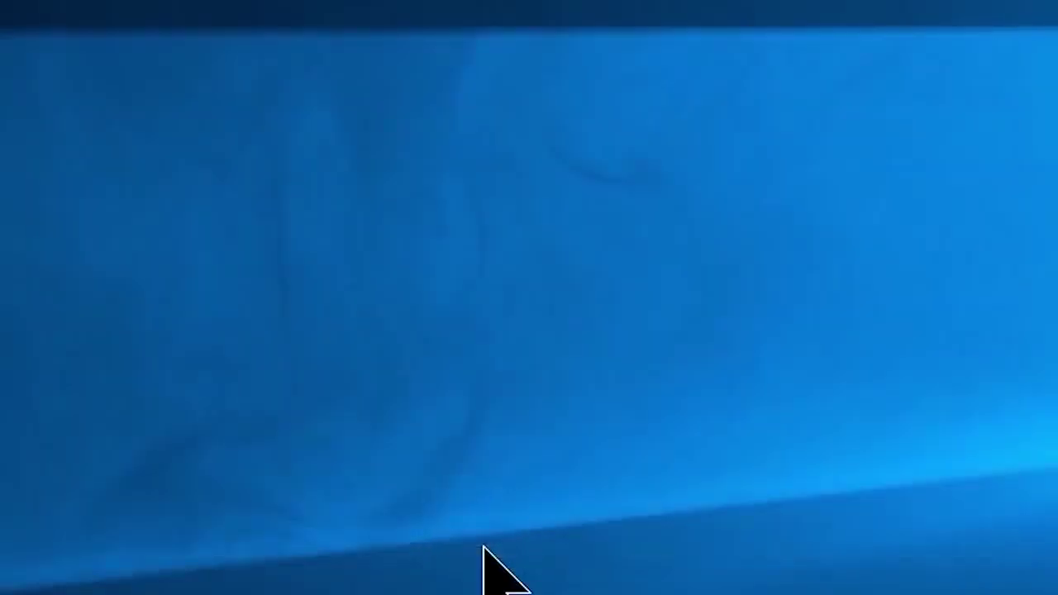
click(1019, 24)
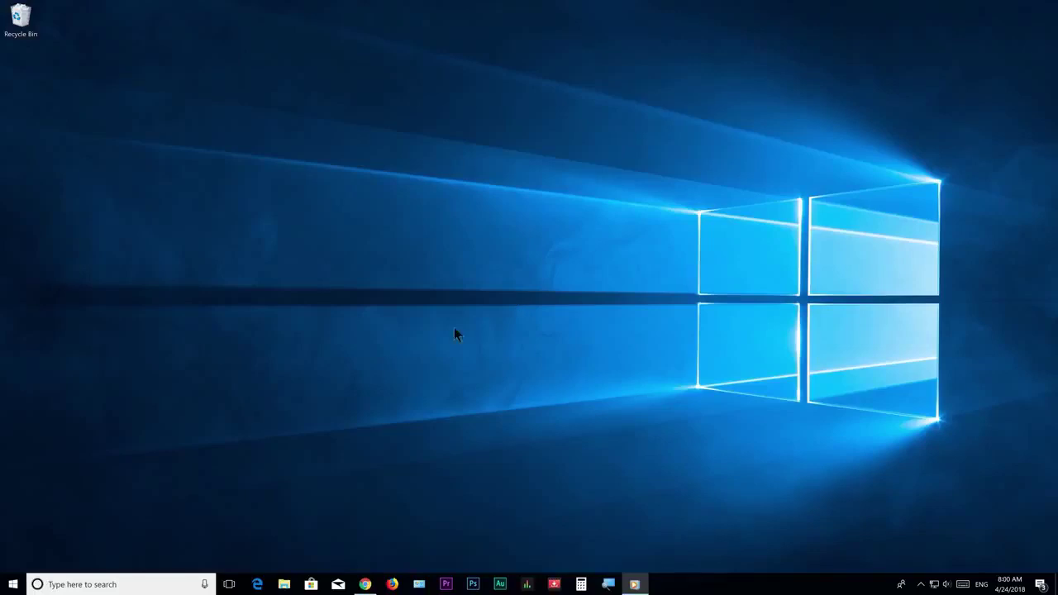
In the general privacy settings, turn off the advertising ID, language list access, app launch tracking and suggested content in the Settings app.
click(12, 584)
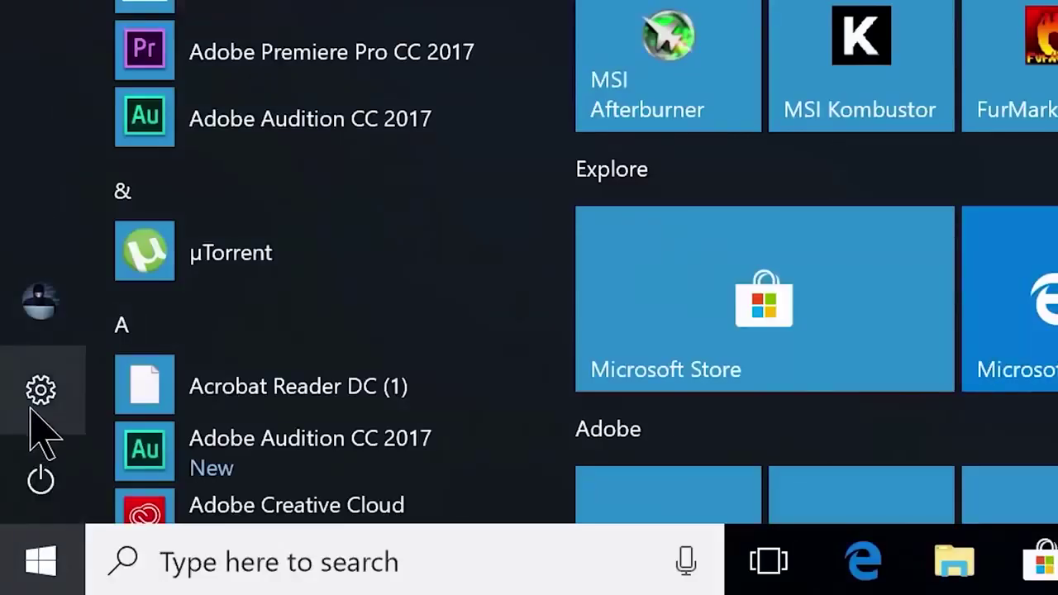
click(12, 536)
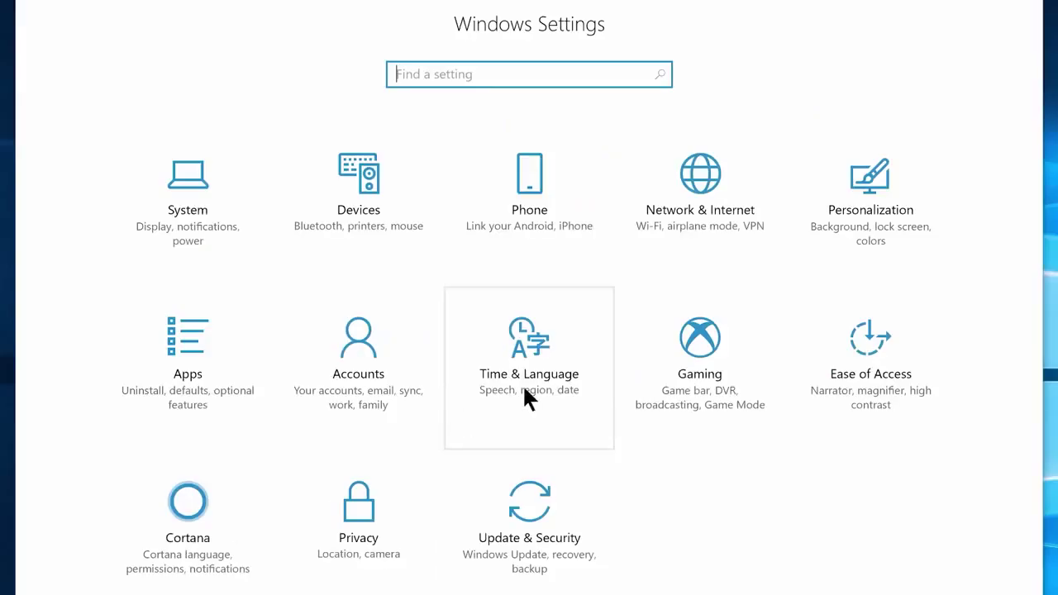
click(362, 571)
click(329, 151)
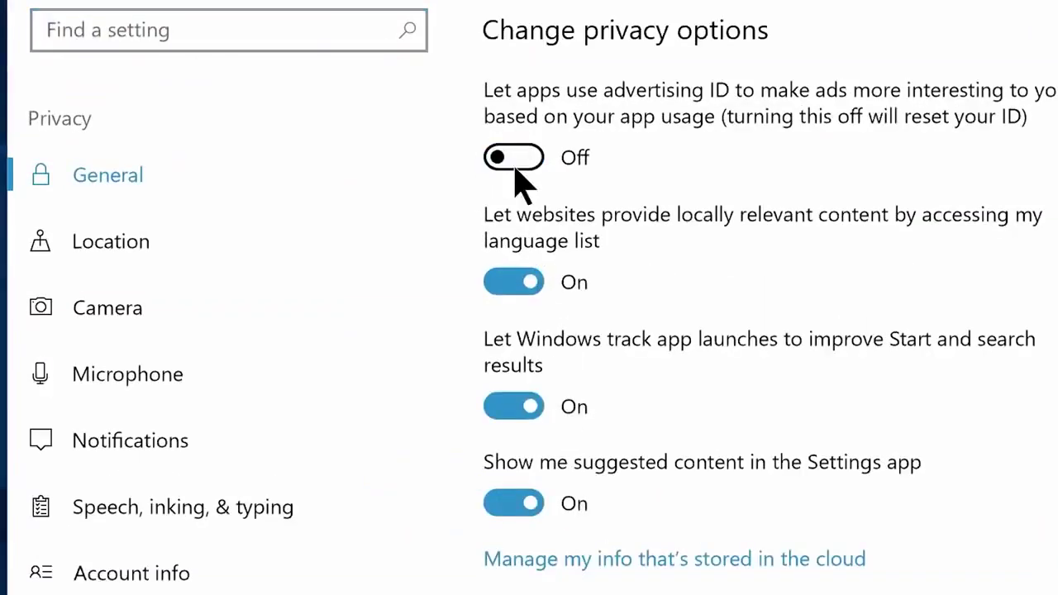
click(505, 285)
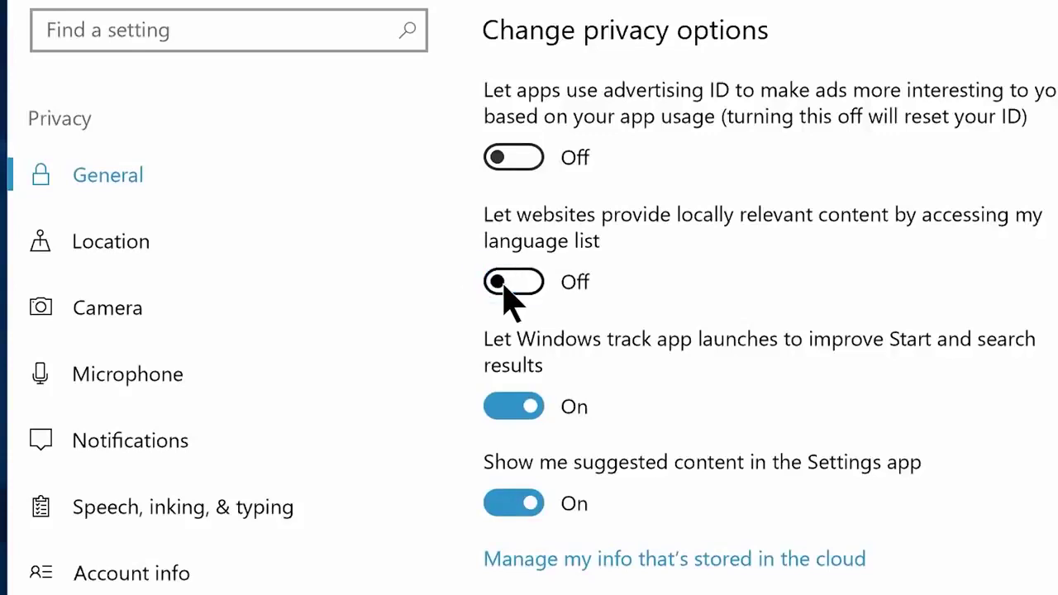
click(506, 406)
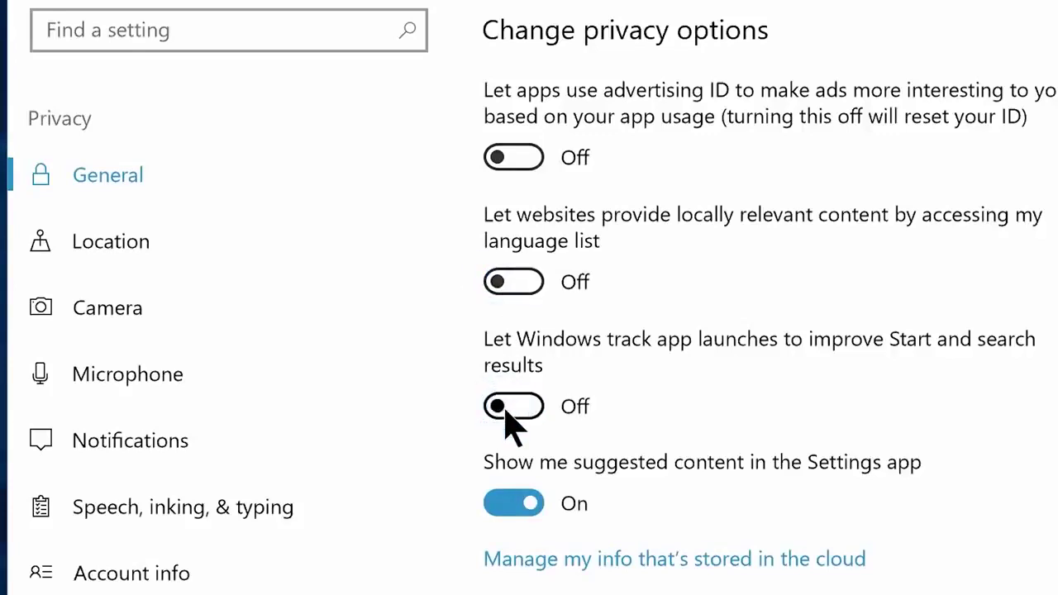
click(507, 505)
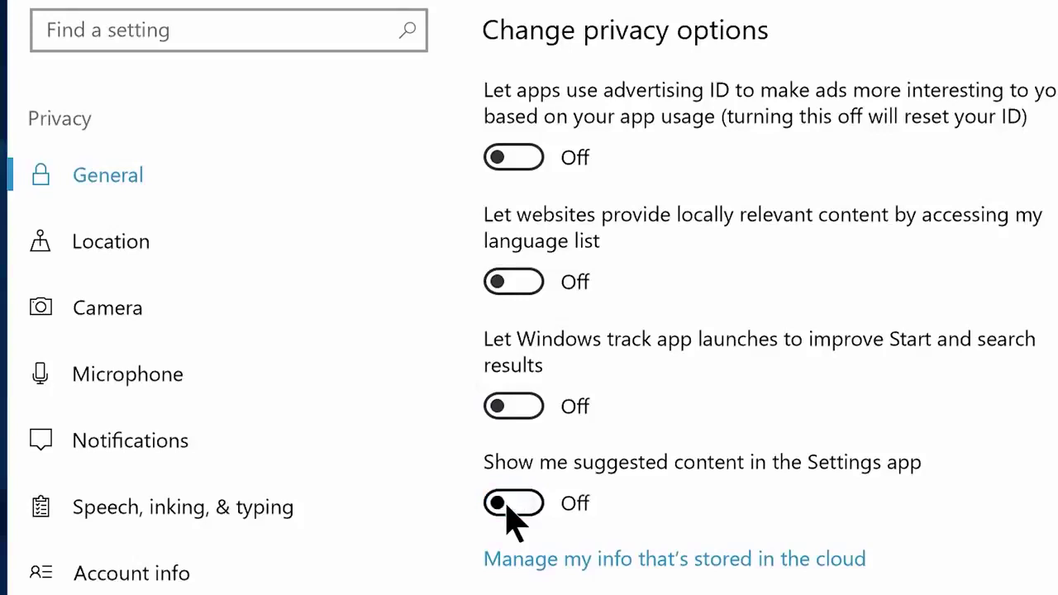
Turn off the location service and disable location for this device in the privacy settings.
click(193, 247)
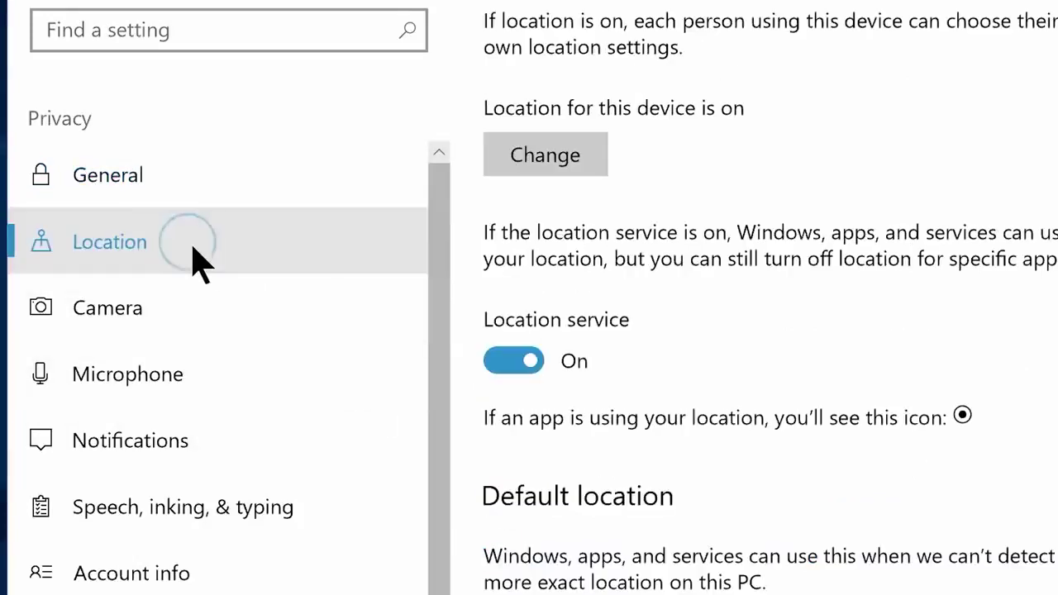
click(510, 382)
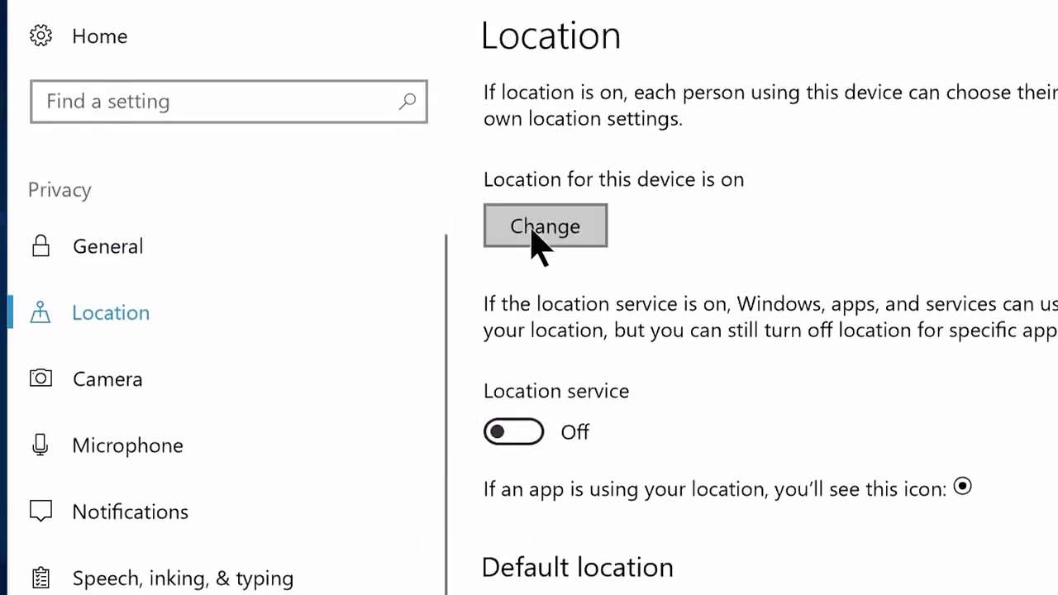
click(536, 161)
click(419, 41)
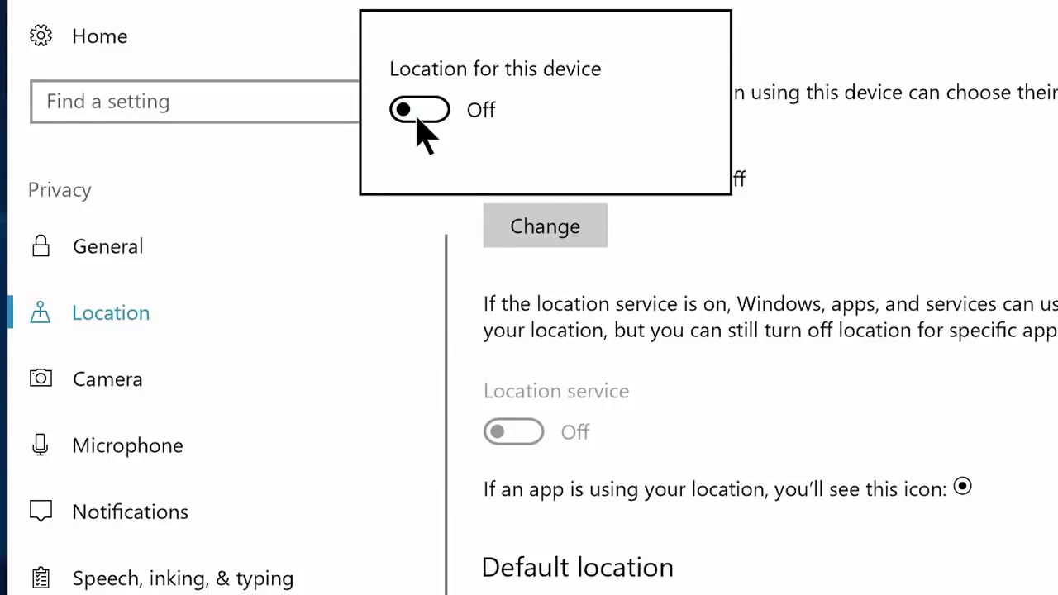
Turn off camera access for Cortana, Feedback Hub, Microsoft Edge, Microsoft Store, Mixed Reality Viewer, OneNote and Photos.
click(132, 380)
click(124, 390)
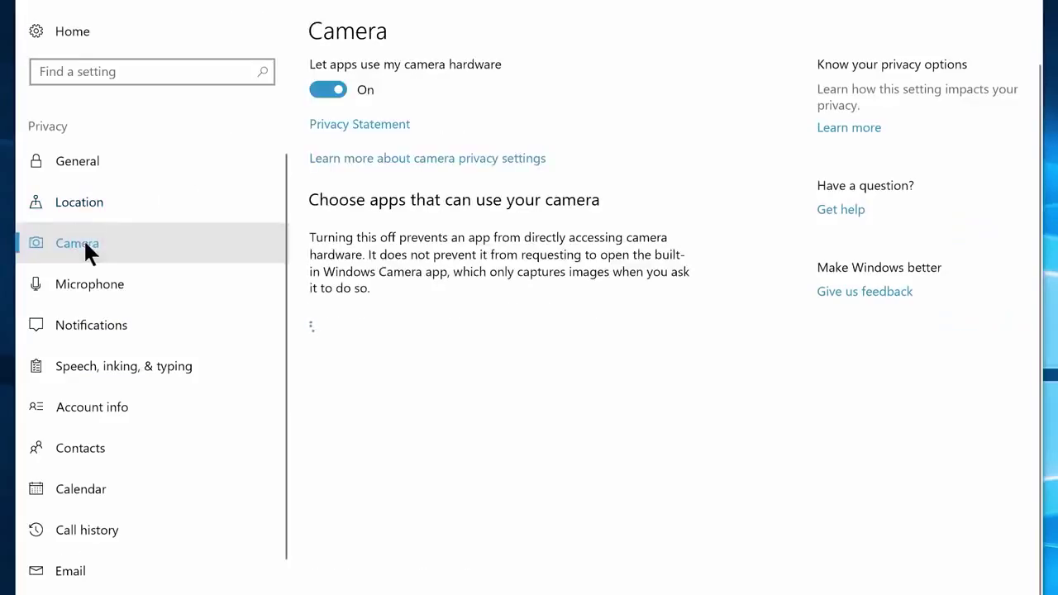
click(644, 326)
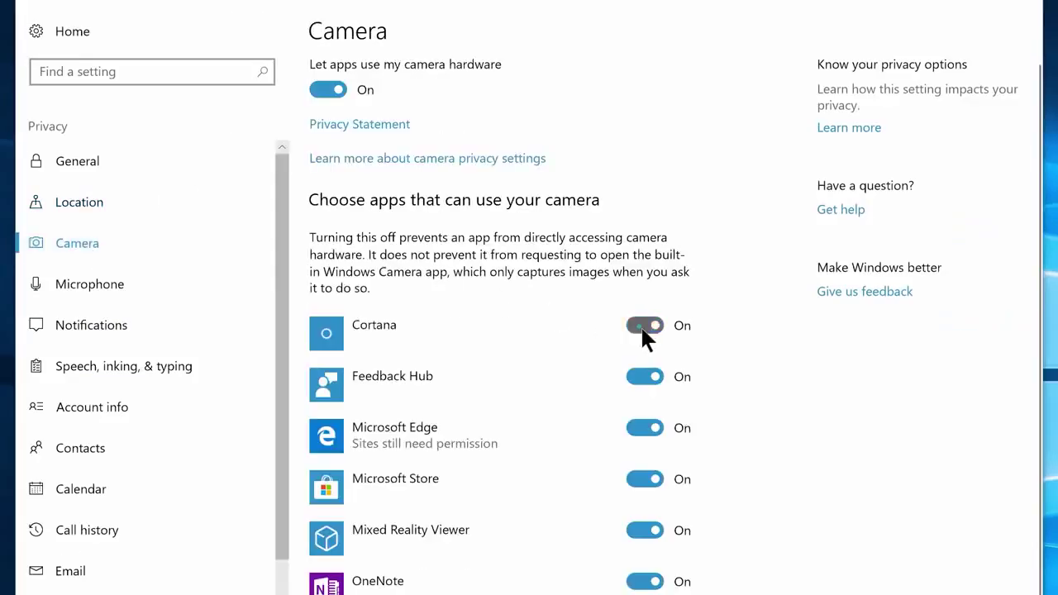
click(646, 377)
click(643, 428)
click(641, 481)
click(645, 529)
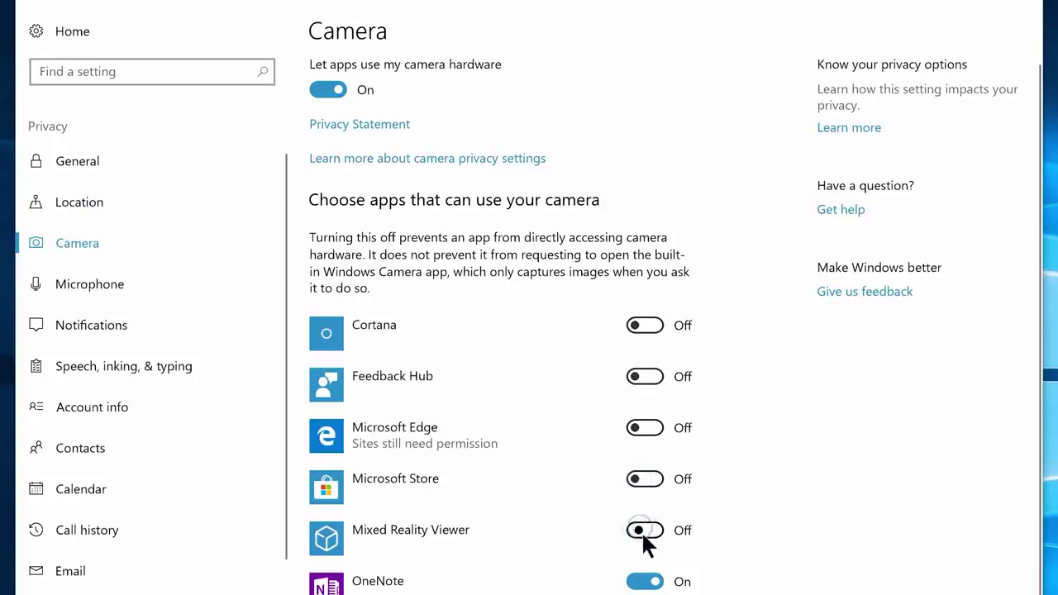
click(646, 581)
scroll(648, 570, down, 2)
click(646, 517)
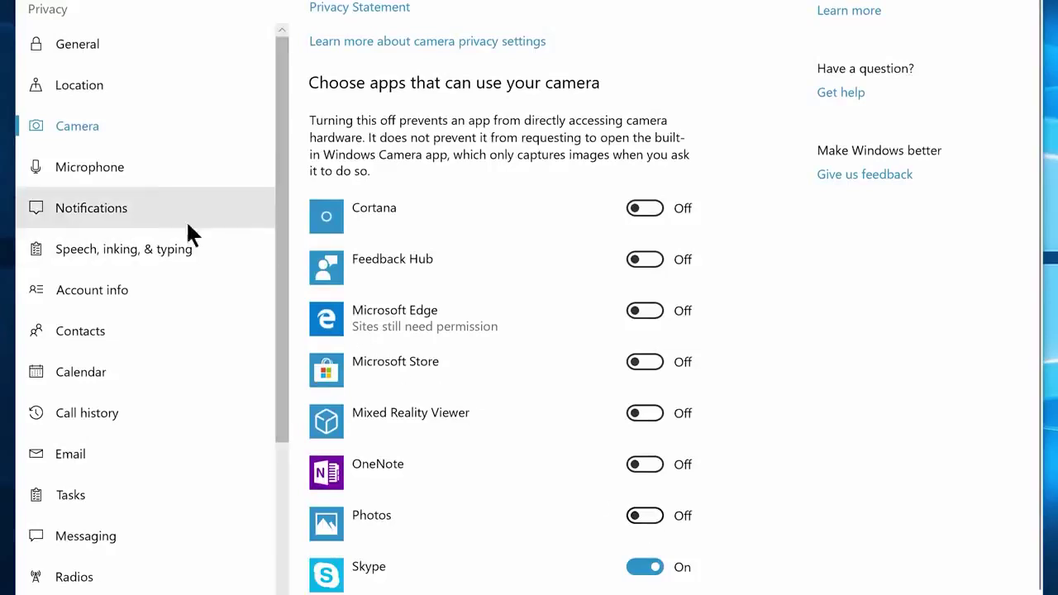
Turn off microphone access for Feedback Hub, Messaging, Microsoft account, Microsoft Edge, Microsoft Store, Mixed Reality Viewer, OneNote and Photos.
click(94, 162)
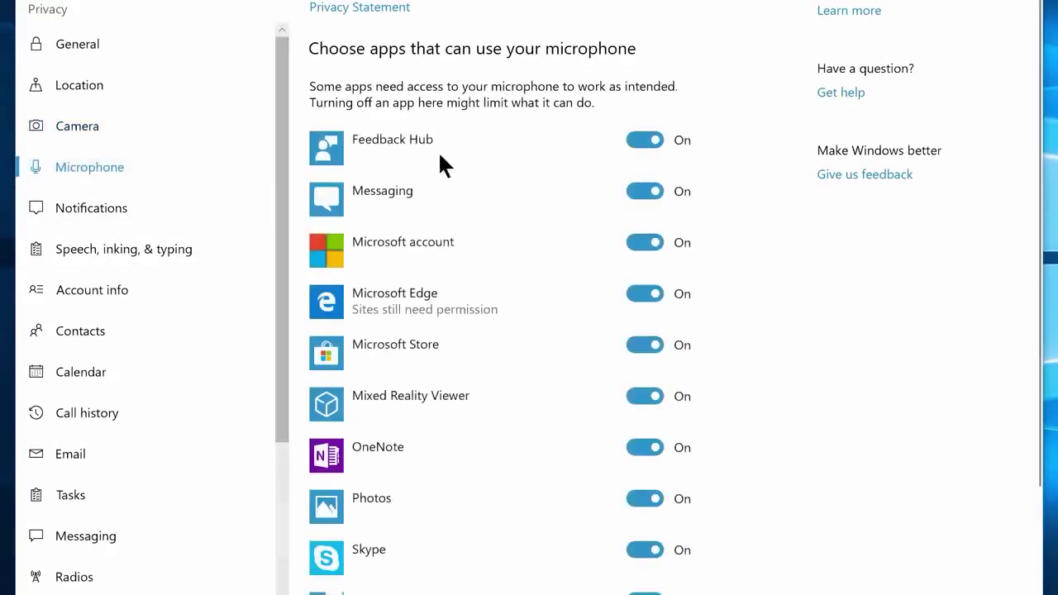
click(644, 140)
click(645, 191)
click(645, 243)
click(644, 294)
click(644, 345)
click(644, 396)
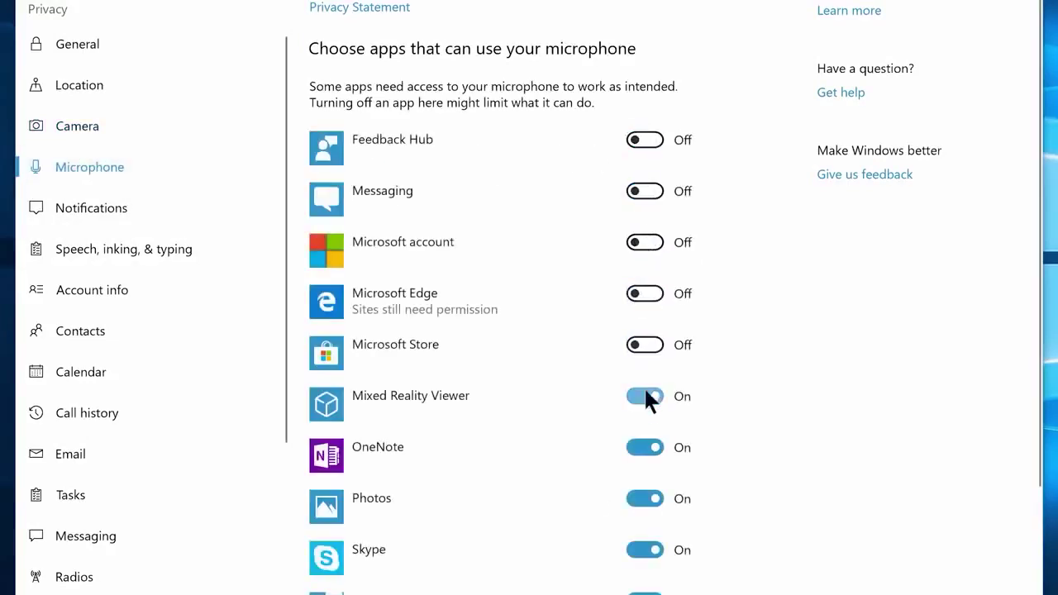
click(644, 448)
click(644, 499)
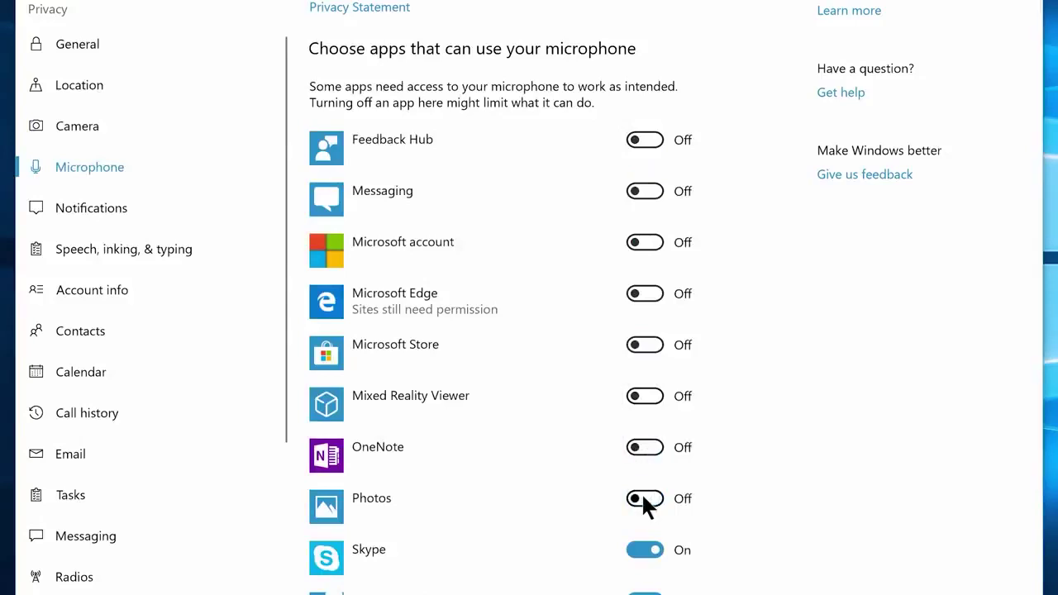
Turn off contacts access for Maps, Photos, Skype, Voice Recorder and Xbox in the privacy settings.
click(118, 331)
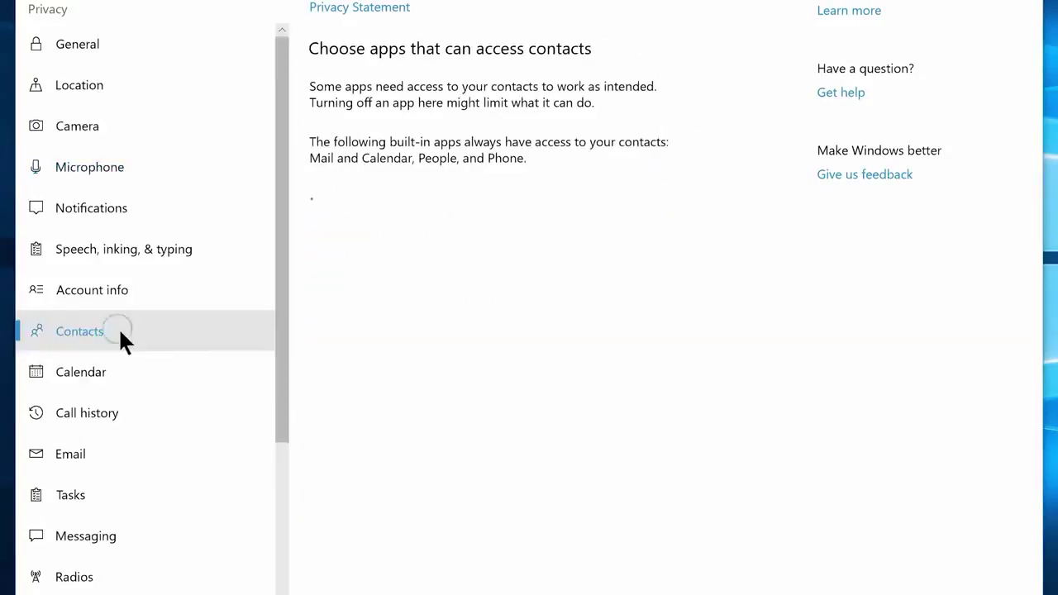
click(644, 247)
click(644, 298)
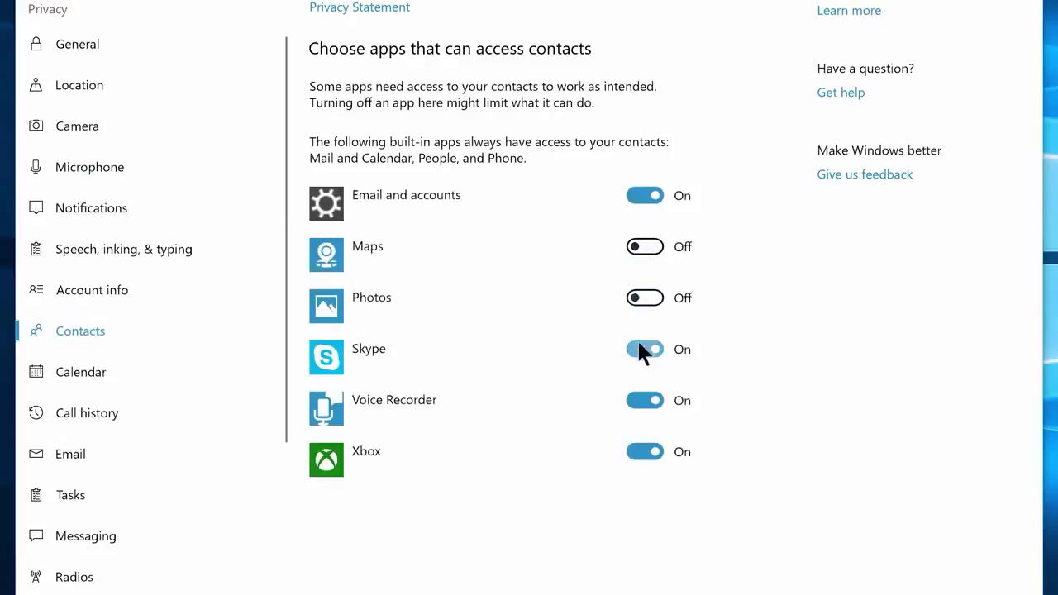
click(644, 349)
click(643, 400)
click(644, 451)
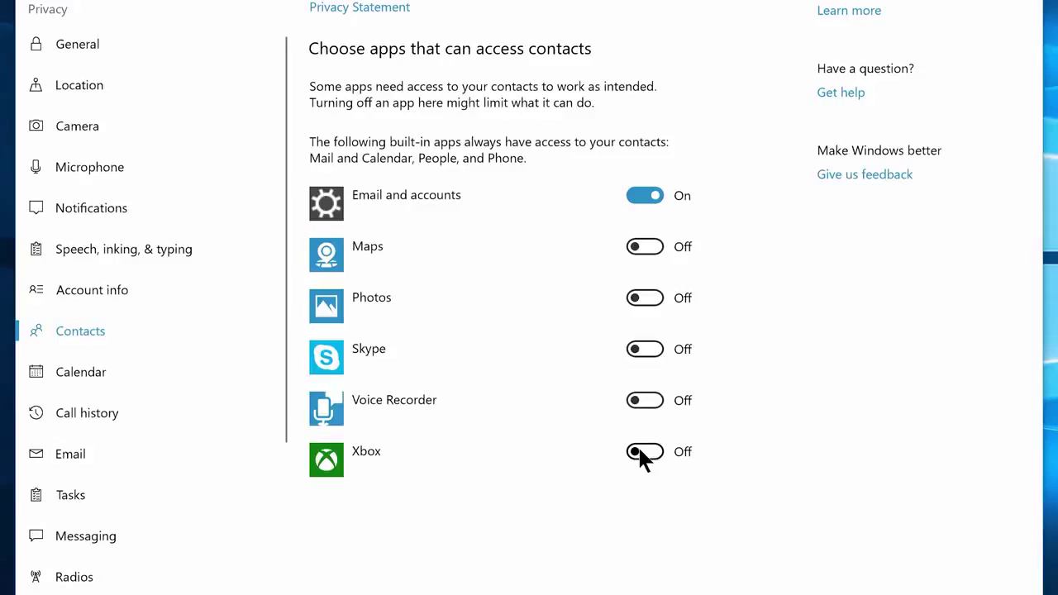
Turn off app access to the calendar and to the call history in the privacy settings.
click(113, 369)
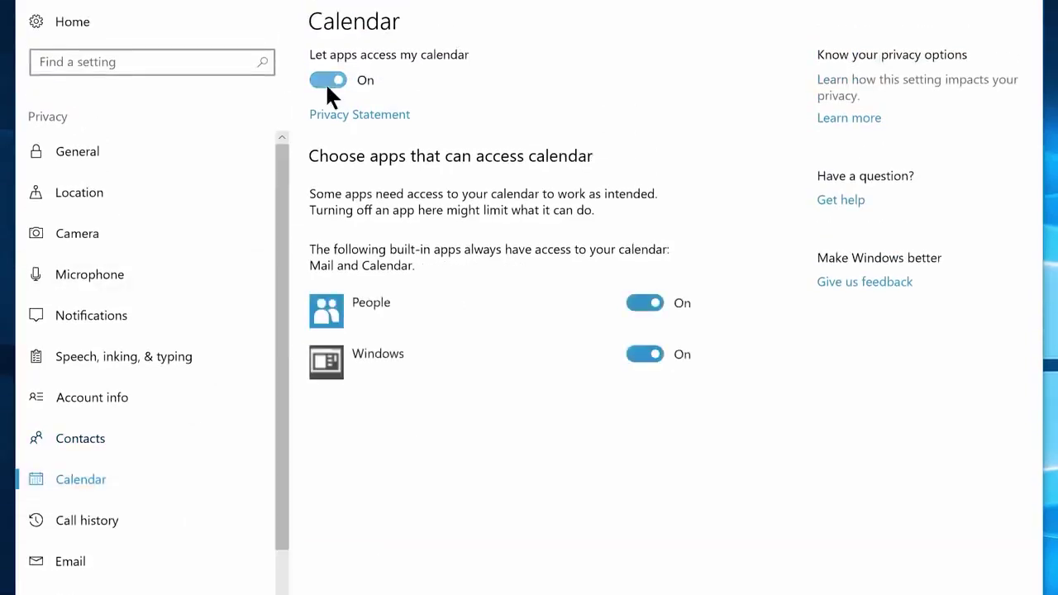
click(327, 82)
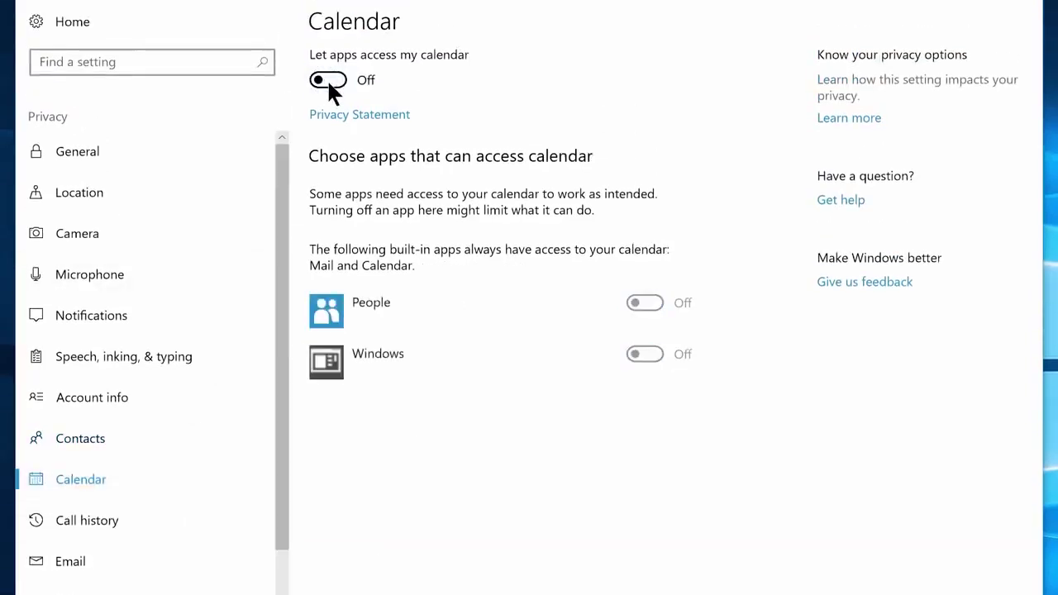
click(81, 523)
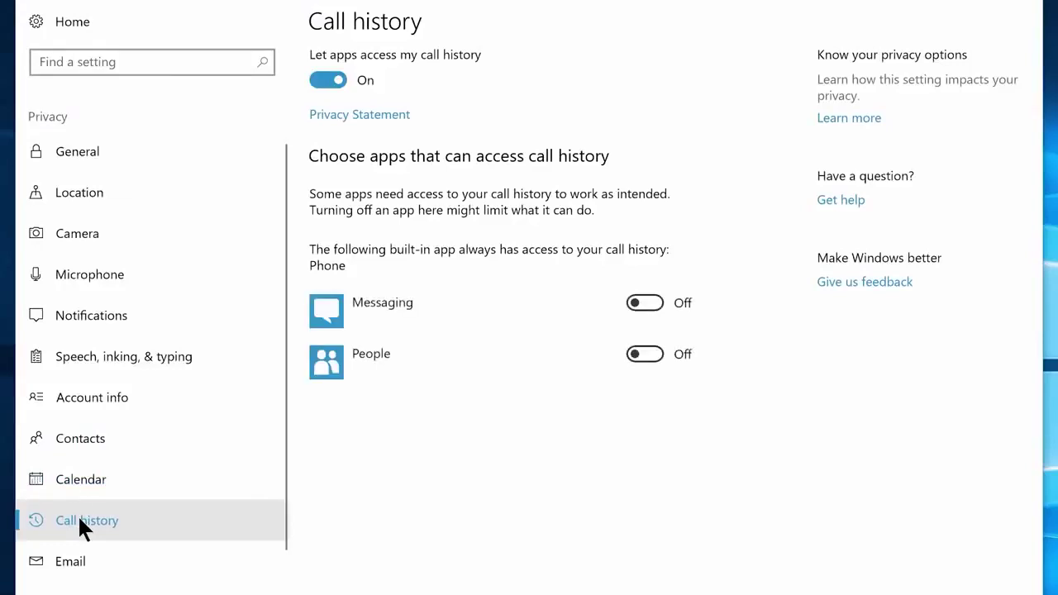
click(326, 81)
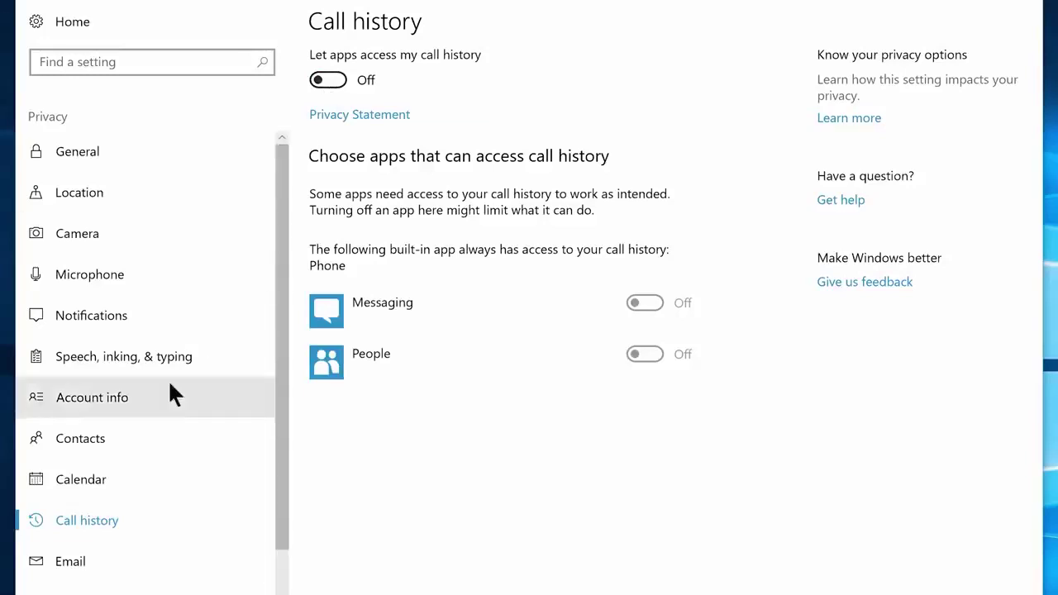
In the privacy settings, turn off app access to email and app control of radios.
click(100, 562)
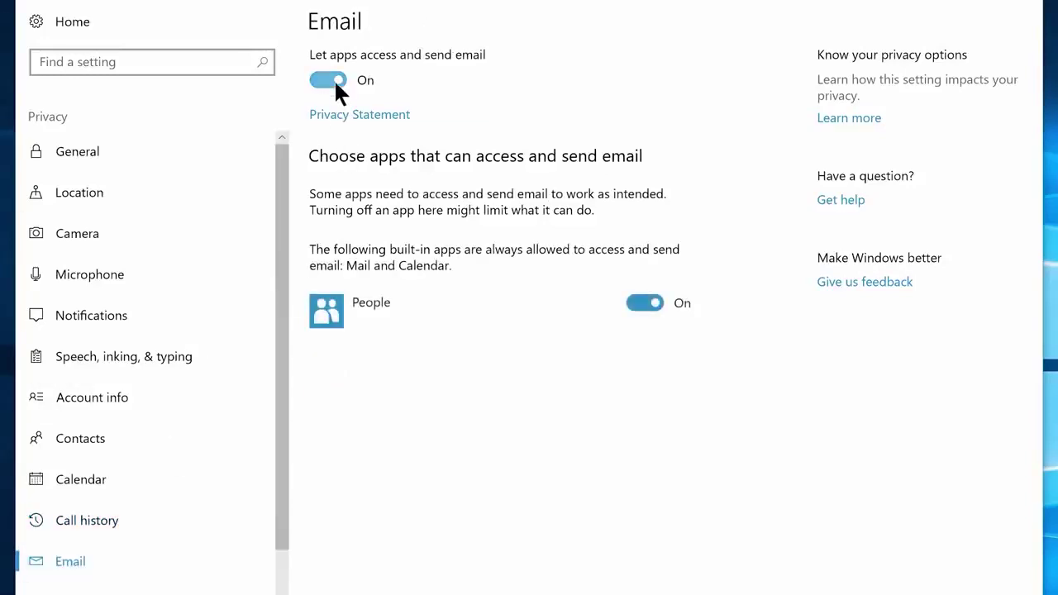
click(333, 80)
scroll(146, 345, down, 3)
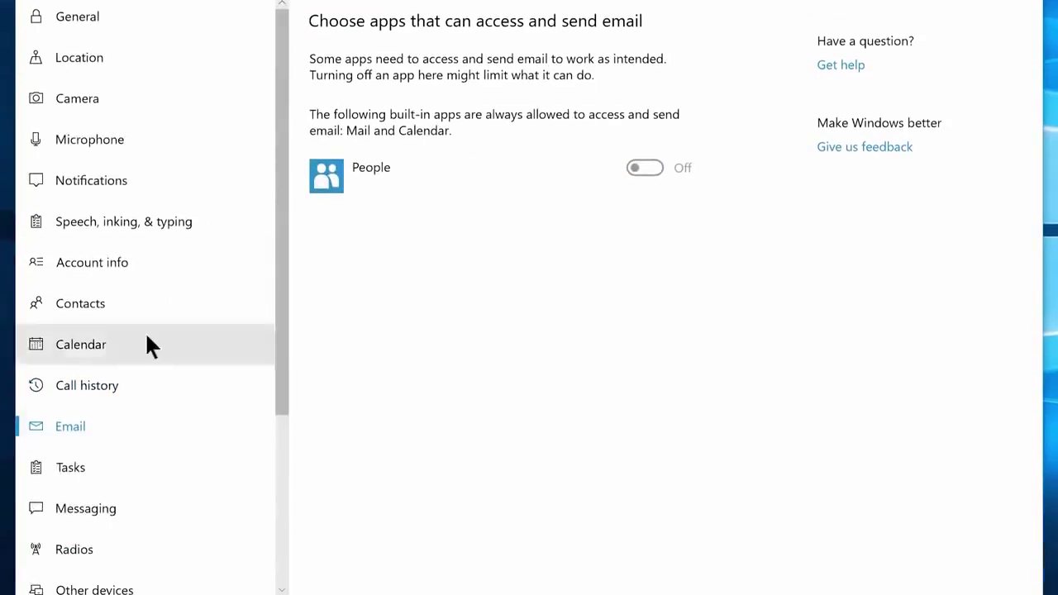
click(96, 562)
scroll(181, 391, up, 1)
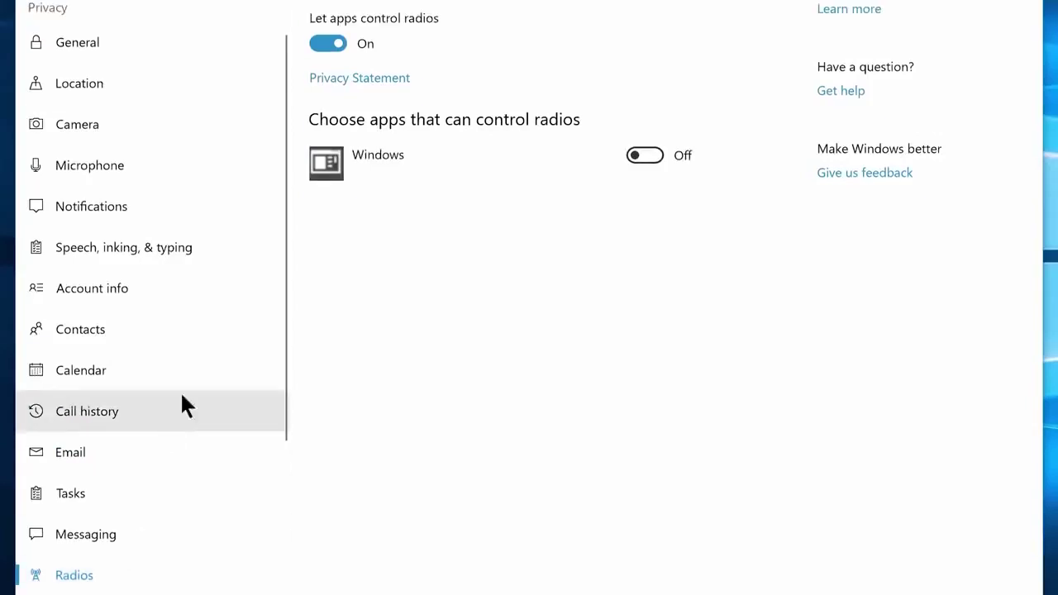
click(337, 45)
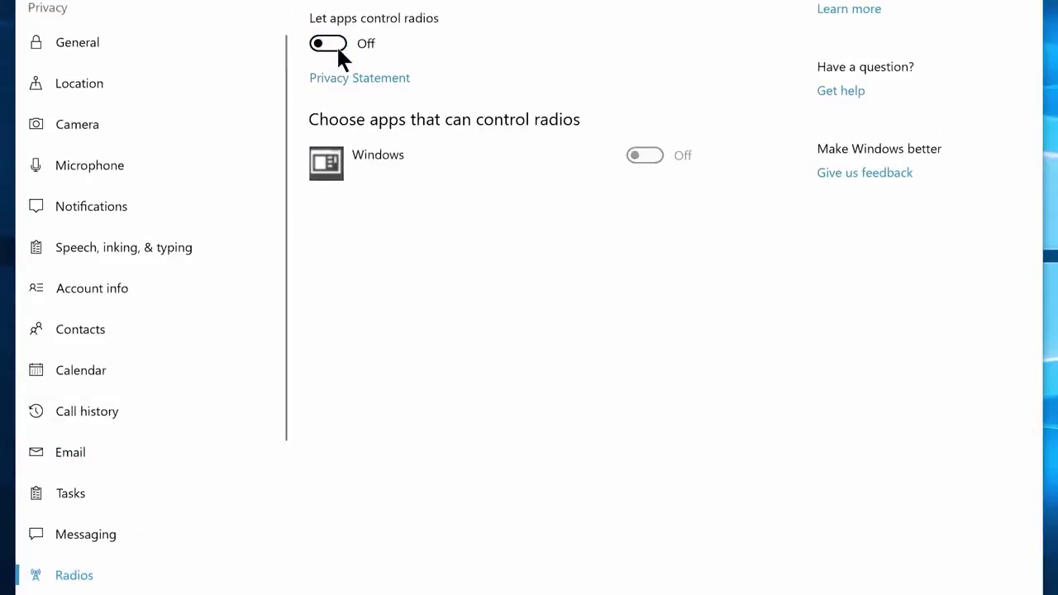
Set the diagnostic data level to Basic in the Feedback & diagnostics privacy settings.
scroll(108, 403, down, 5)
click(106, 407)
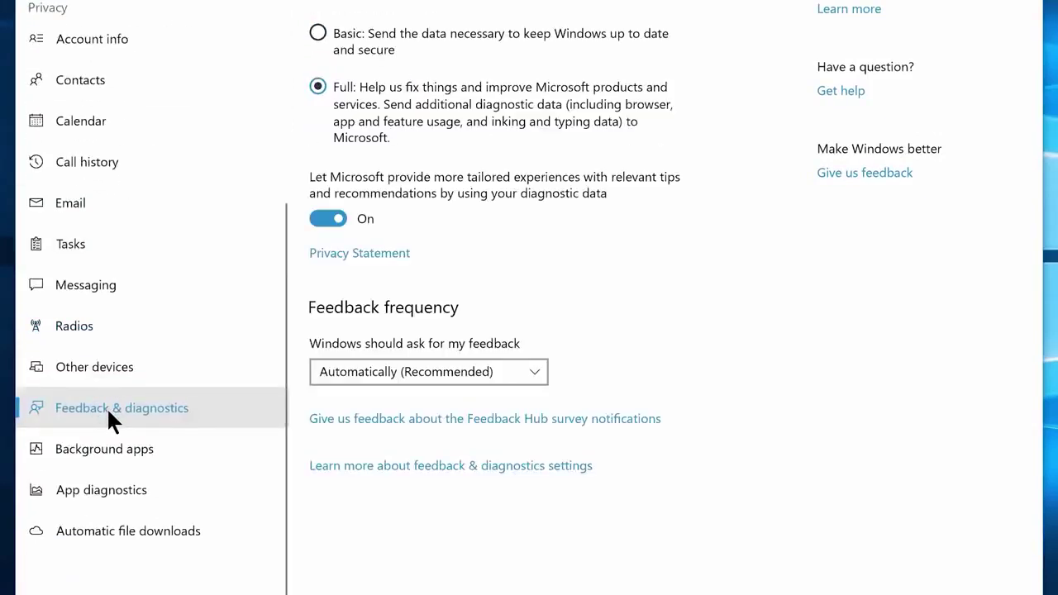
click(314, 33)
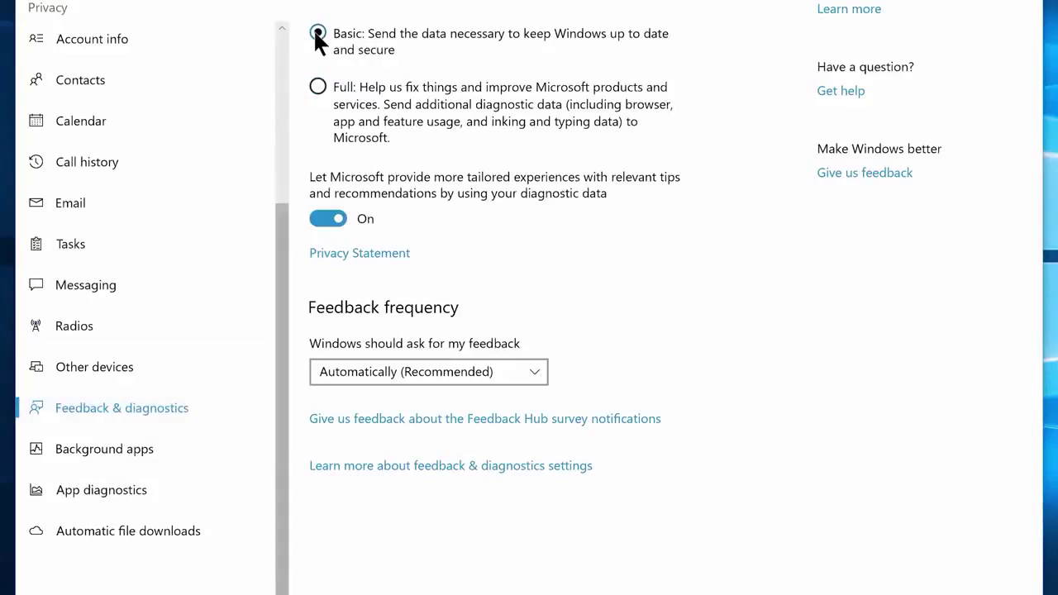
In the background apps privacy settings, turn off Camera, Connect, Feedback Hub, Get Help and Groove Music.
click(87, 457)
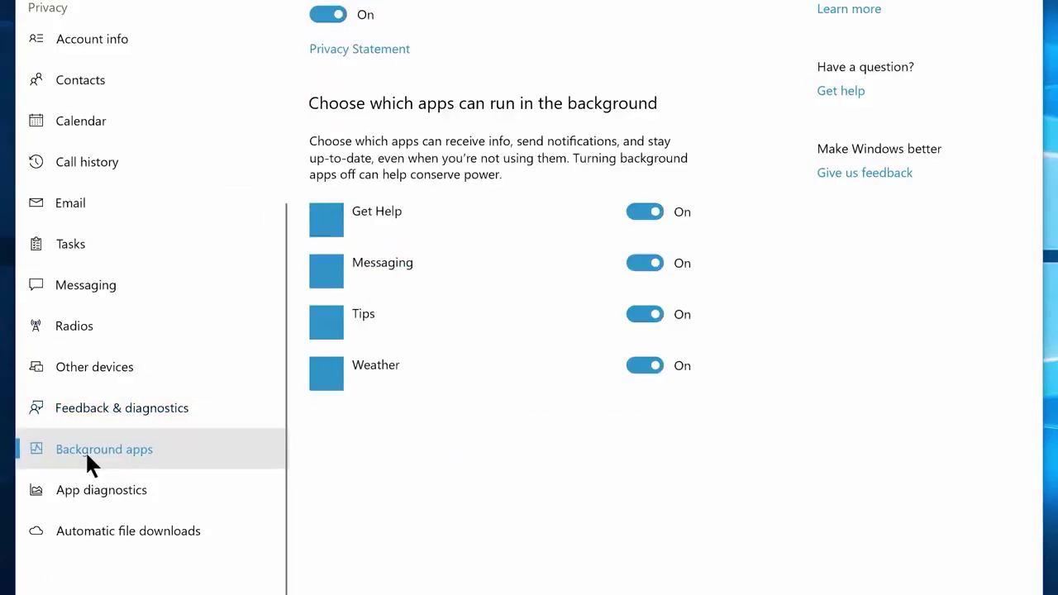
click(643, 262)
click(644, 313)
click(644, 363)
click(644, 415)
click(644, 467)
click(641, 518)
Turn off background running for Maps, Messaging, Microsoft Edge, Microsoft Solitaire Collection, Microsoft Store and Mixed Reality Viewer.
scroll(645, 347, down, 4)
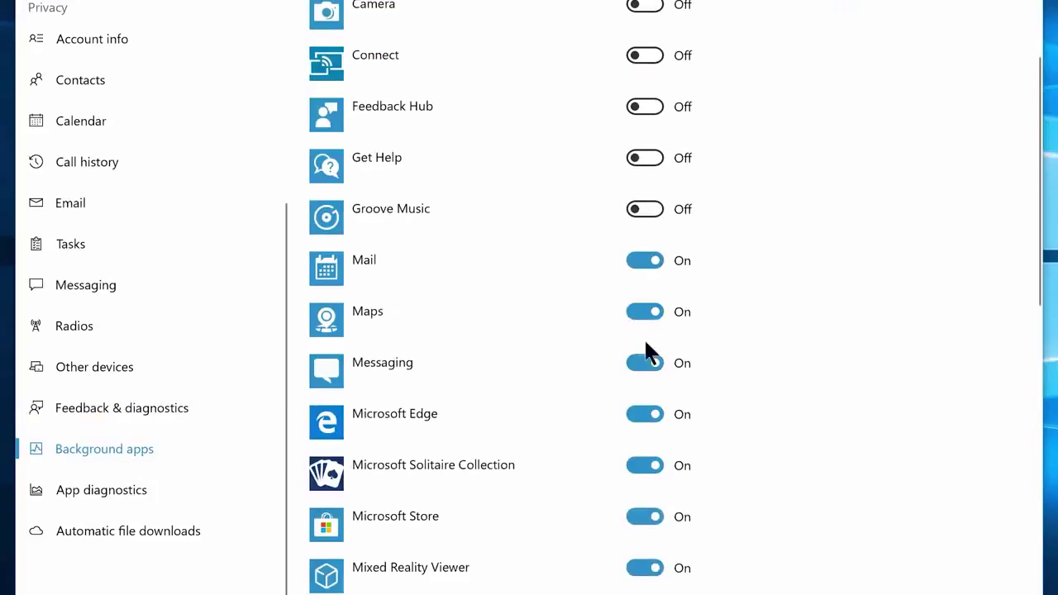
click(643, 312)
click(643, 363)
click(644, 414)
click(643, 466)
click(643, 516)
click(644, 568)
Stop OneNote, Paint 3D, People, Photos, Print 3D, Skype, Sticky Notes, Tips, Voice Recorder, Weather and Xbox from running in the background.
scroll(641, 537, down, 5)
click(644, 102)
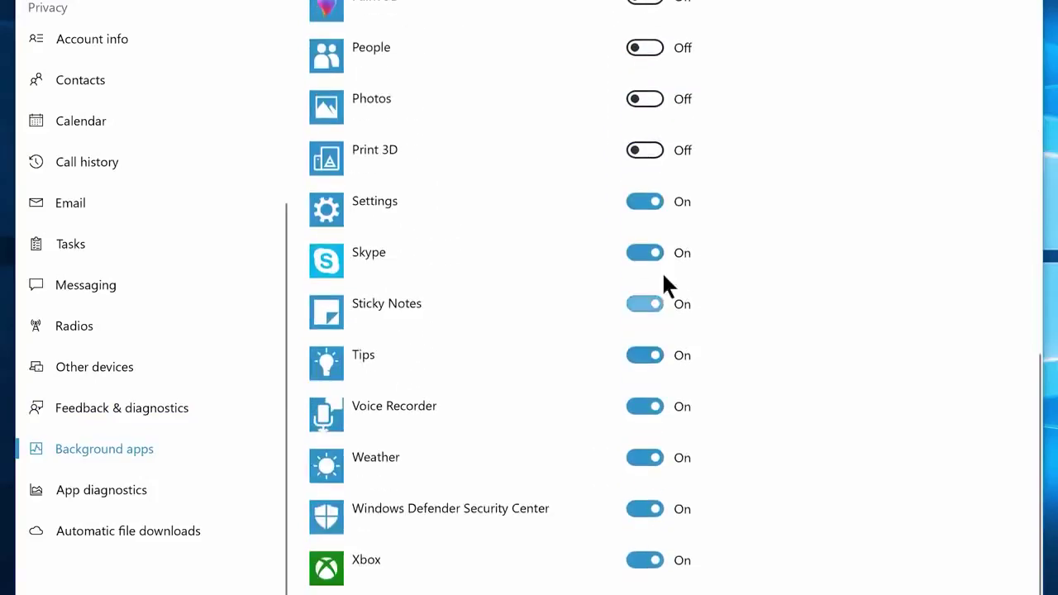
click(644, 253)
click(644, 304)
click(644, 356)
click(644, 406)
click(644, 458)
click(643, 561)
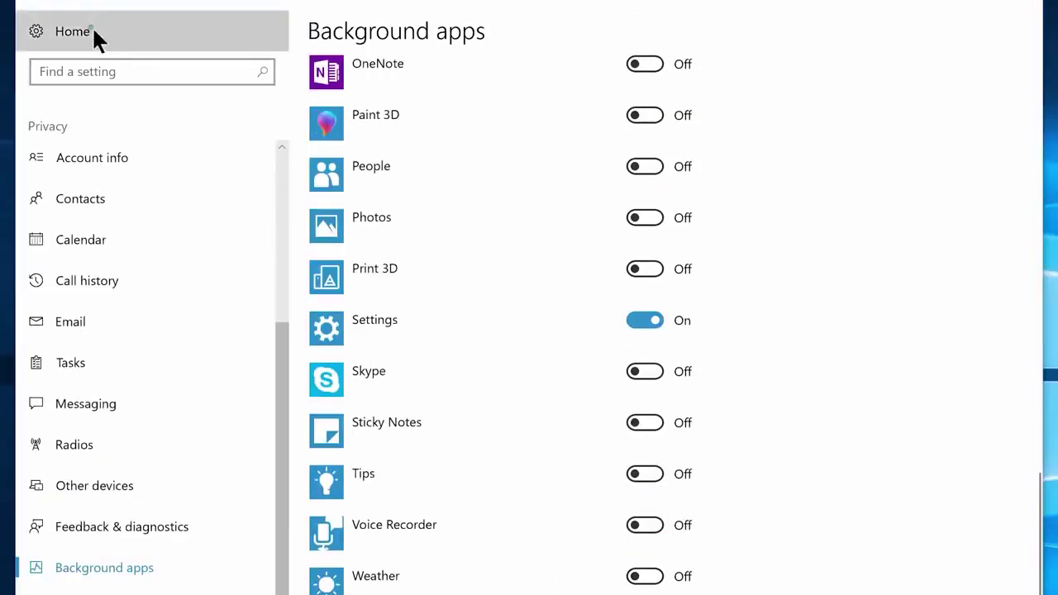
In the system notification settings, turn off lock screen notifications, lock screen reminders and VoIP calls, and hiding notifications while duplicating the screen.
click(94, 38)
click(184, 174)
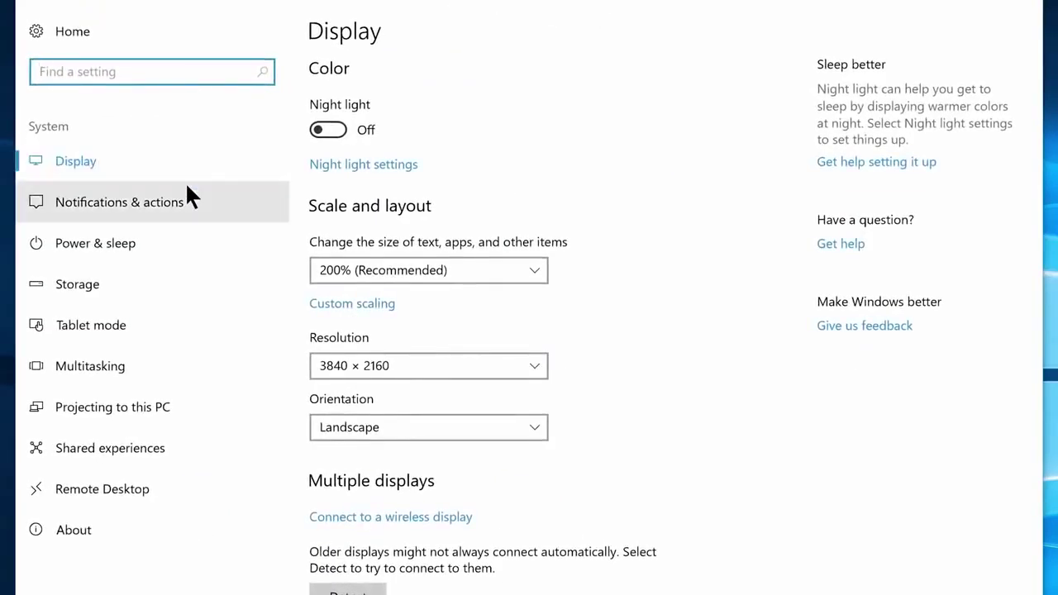
click(187, 187)
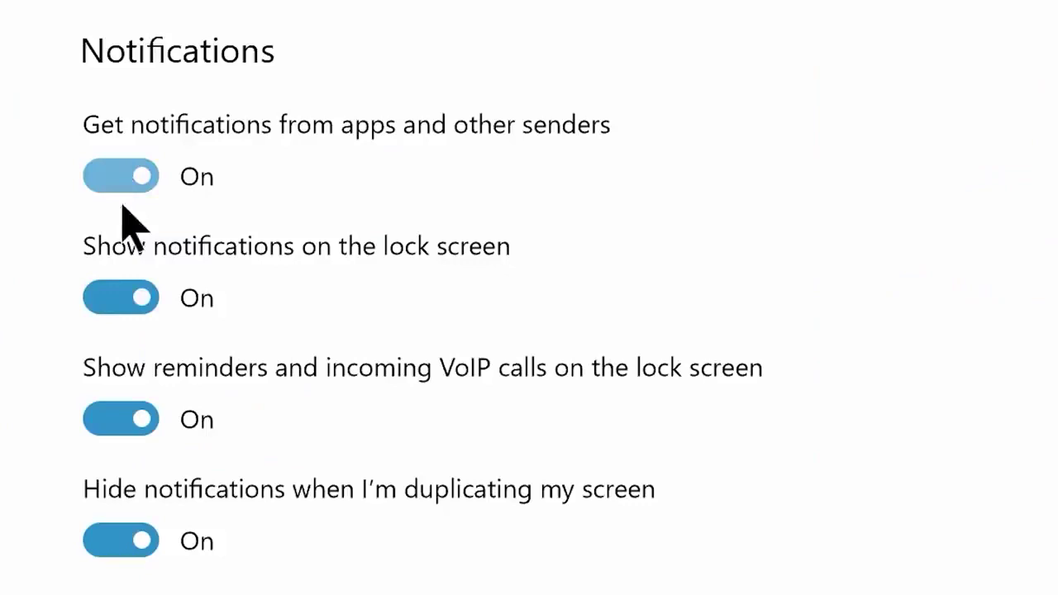
click(334, 523)
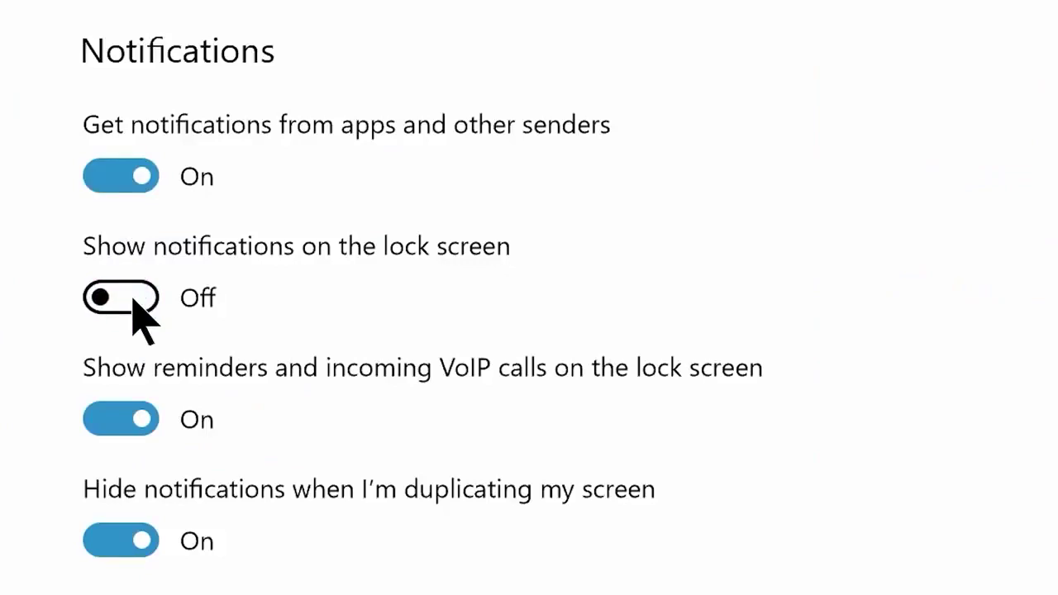
click(129, 420)
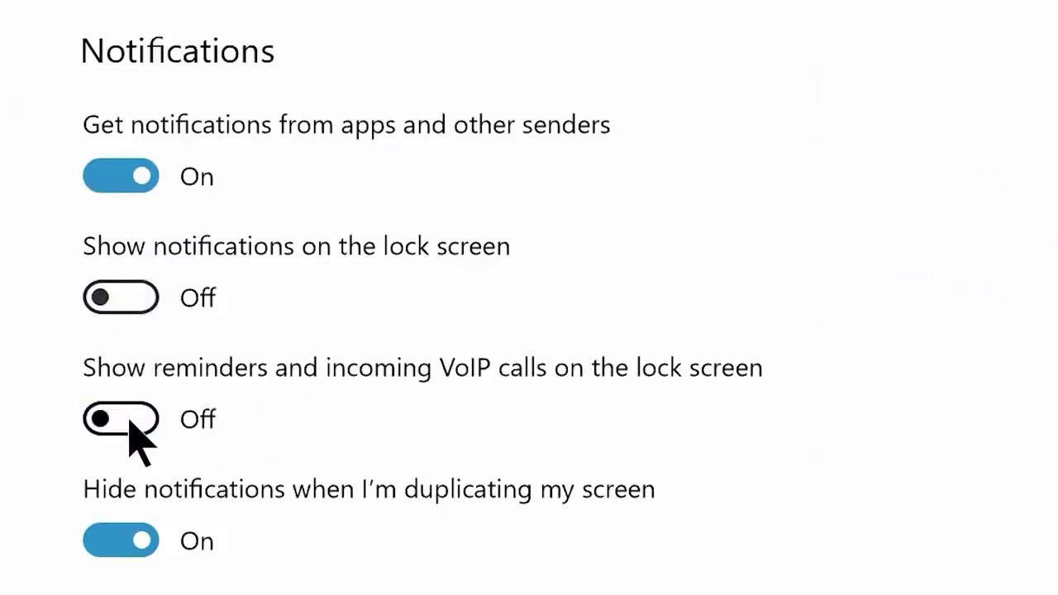
click(132, 546)
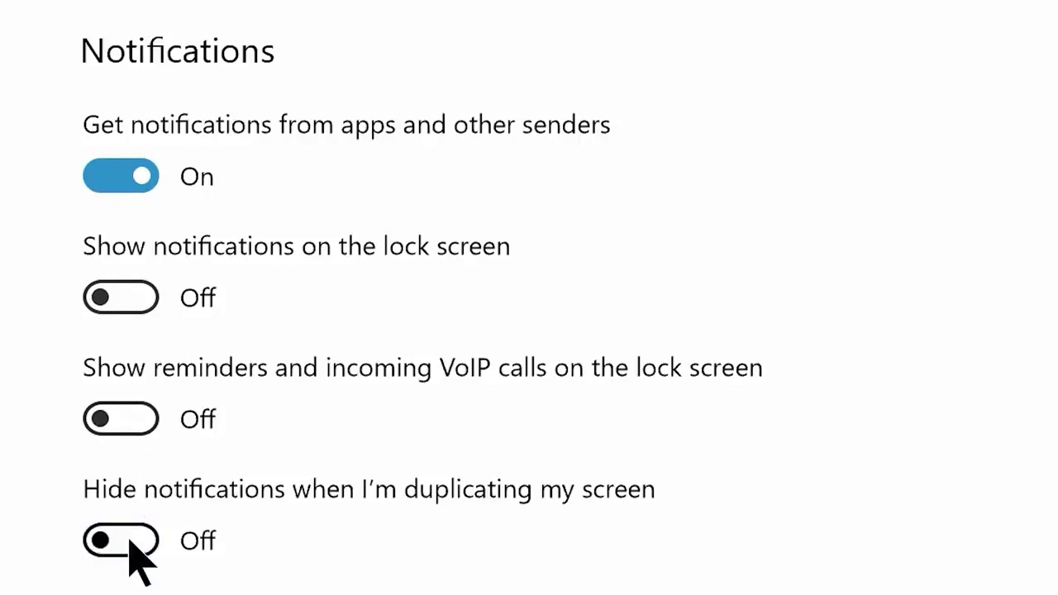
Turn off notifications from the senders Settings, Security and Maintenance, OneDrive, Java Update Checker, Cortana and AutoPlay.
scroll(338, 551, down, 10)
click(636, 487)
click(635, 418)
click(635, 349)
click(635, 214)
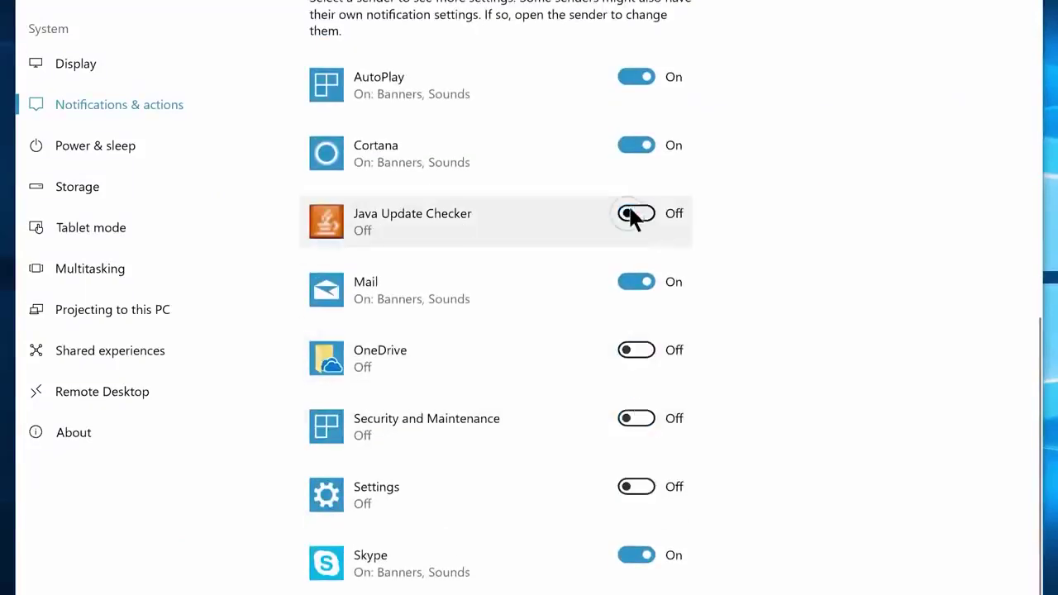
click(634, 146)
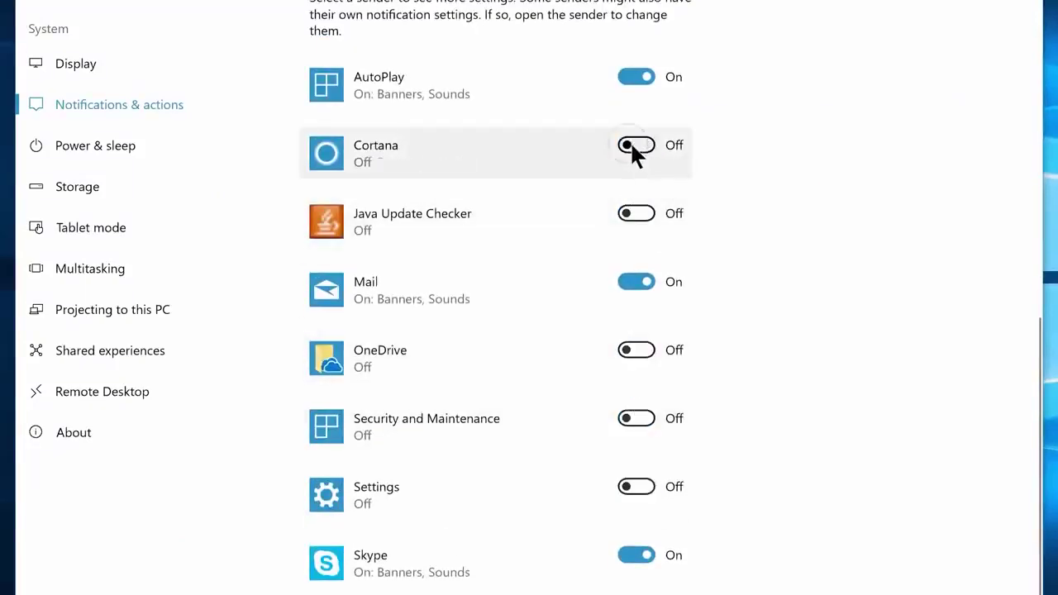
click(634, 79)
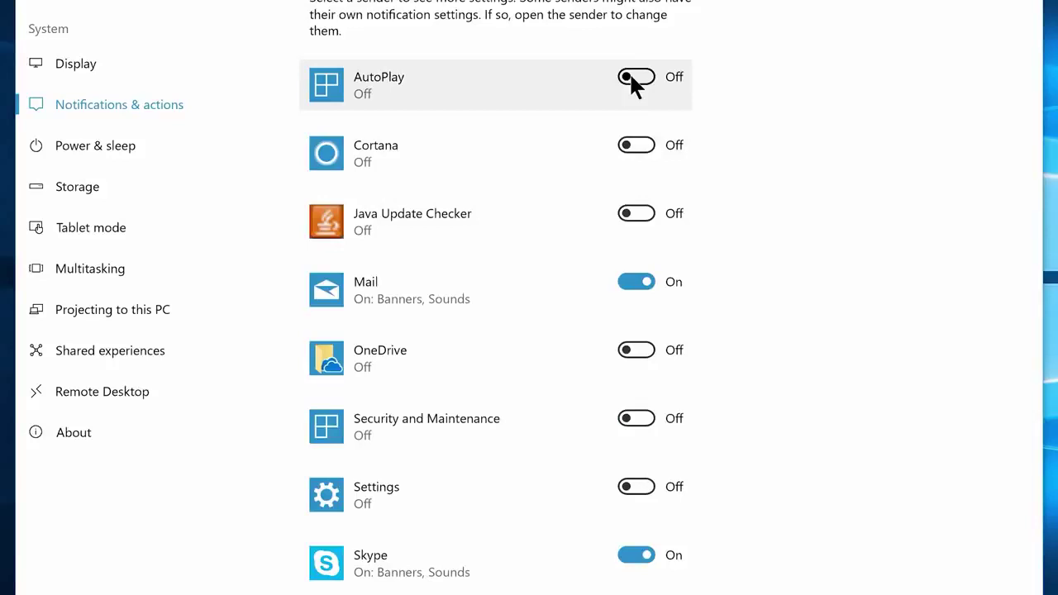
In the Gaming settings, turn off Game bar recording and showing the Game bar in full screen games Microsoft has verified.
click(71, 33)
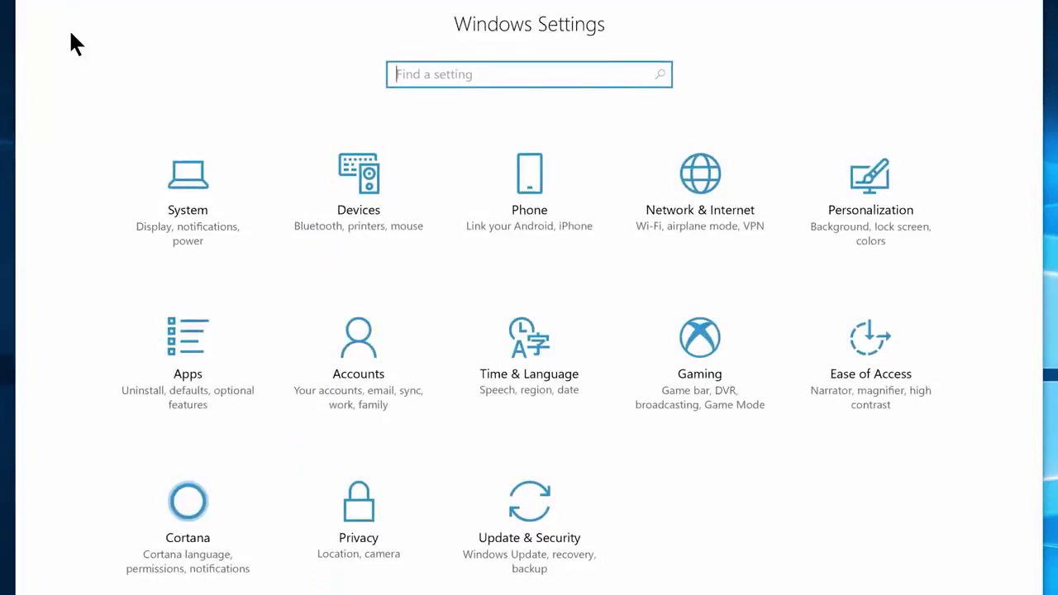
click(706, 384)
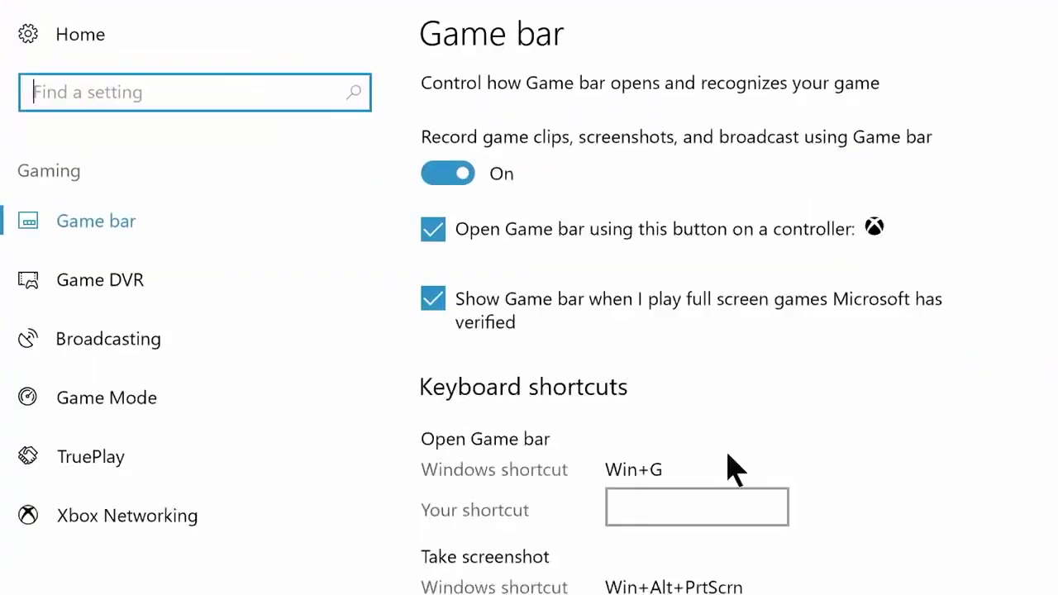
click(459, 184)
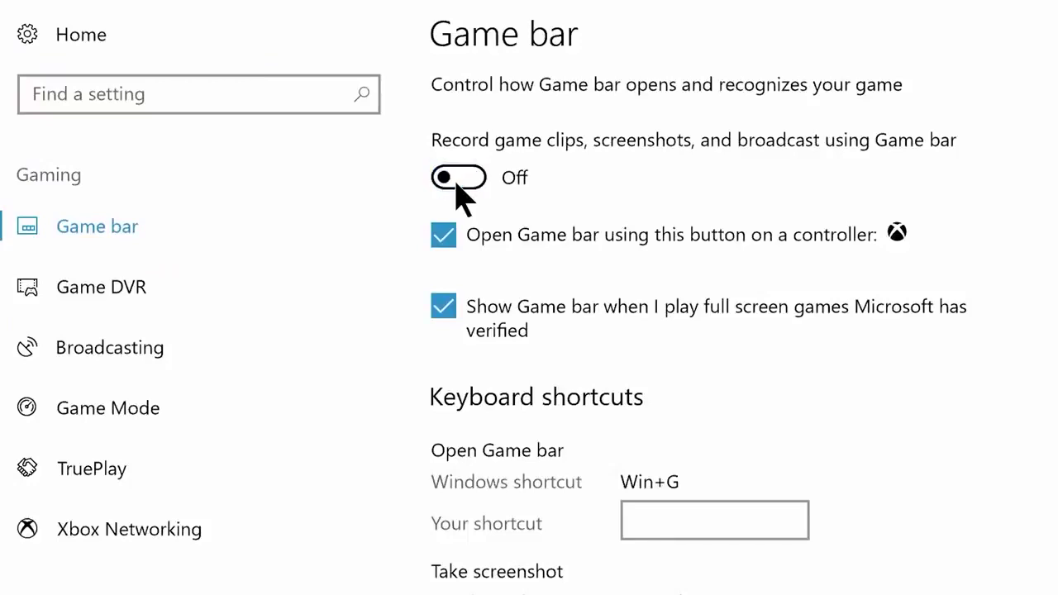
click(442, 307)
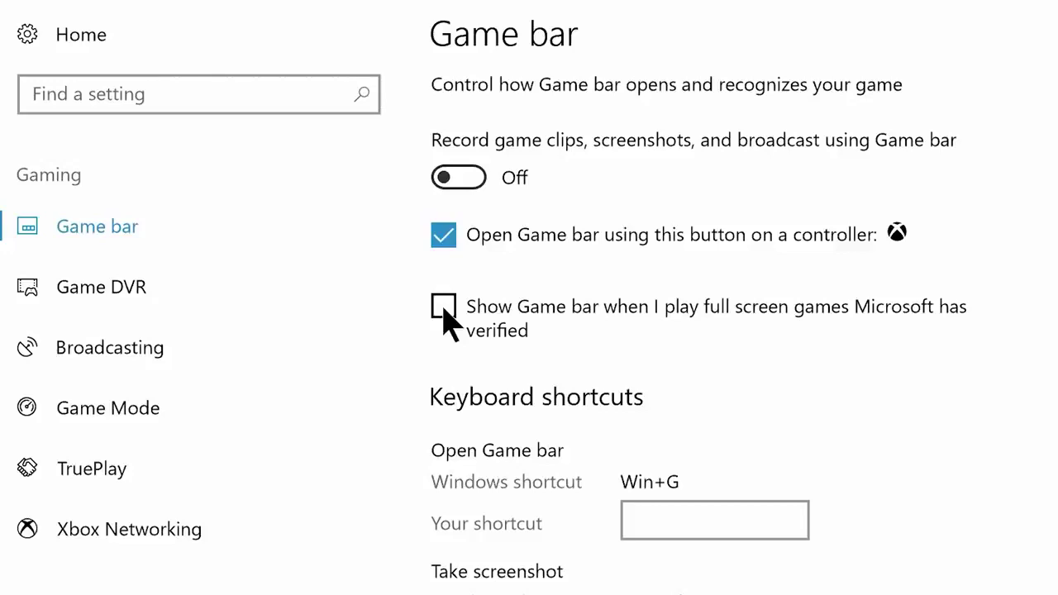
In the Game DVR settings, turn off background recording, game audio recording and mouse cursor capture.
click(168, 294)
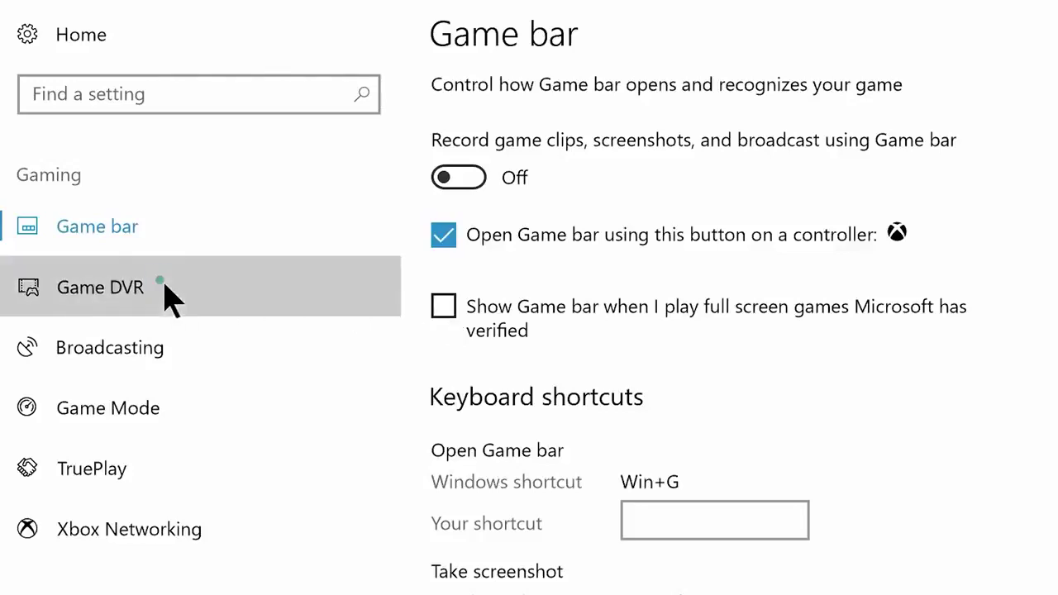
click(469, 504)
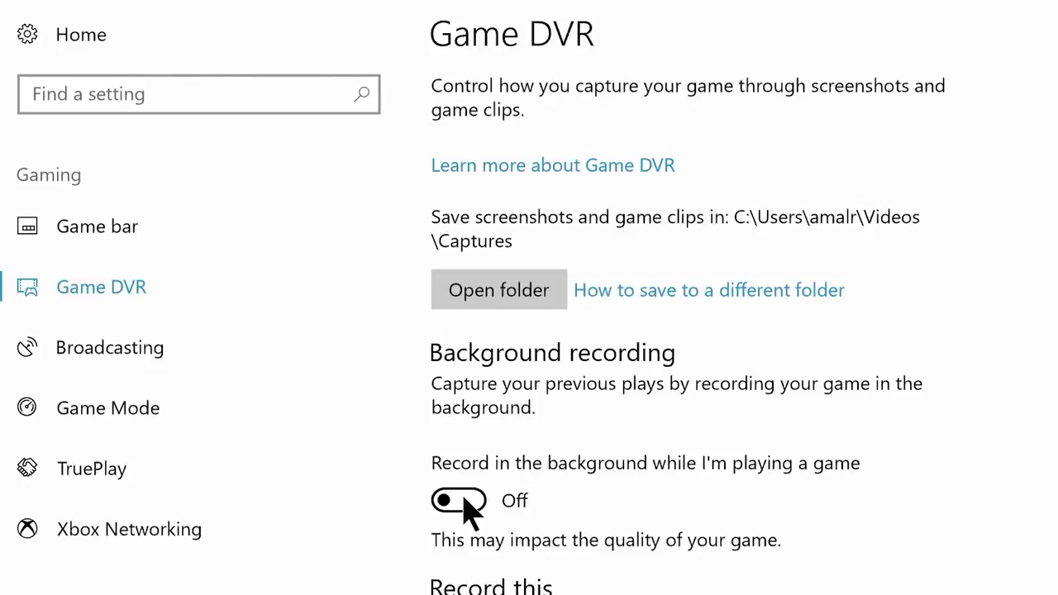
scroll(467, 508, down, 5)
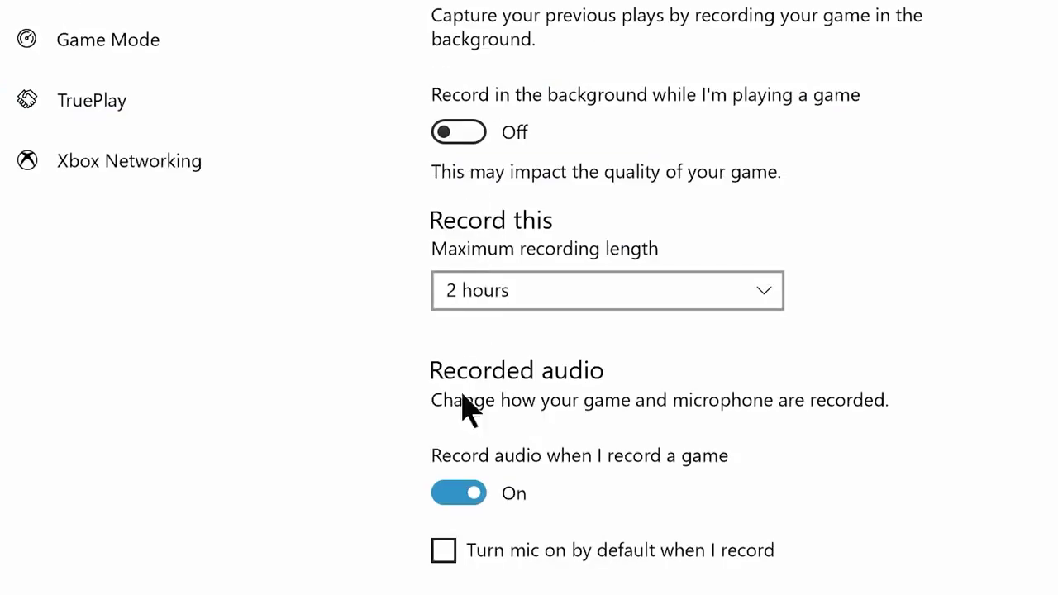
click(468, 509)
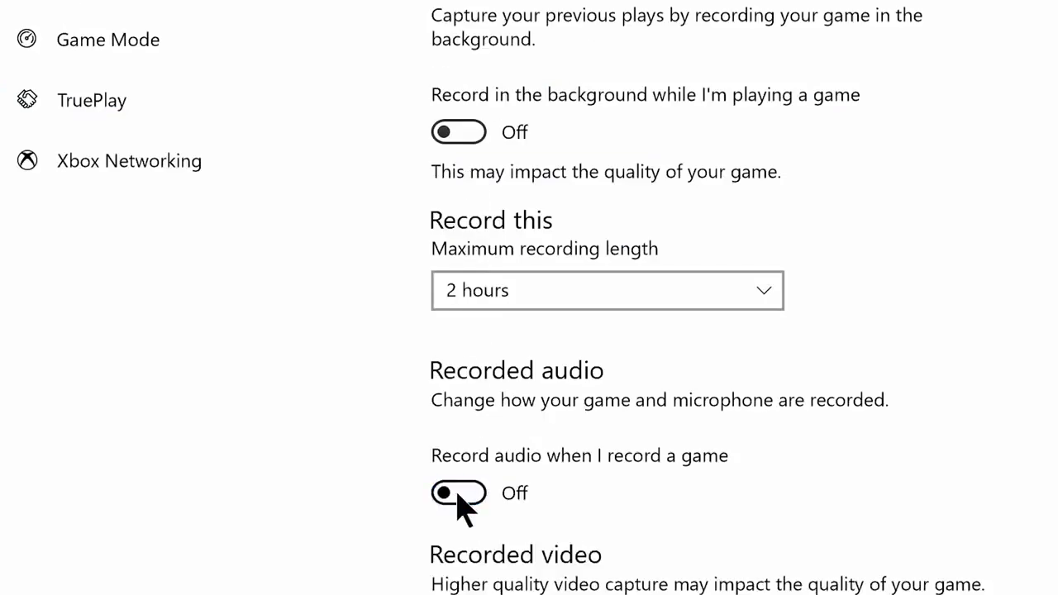
scroll(461, 508, down, 5)
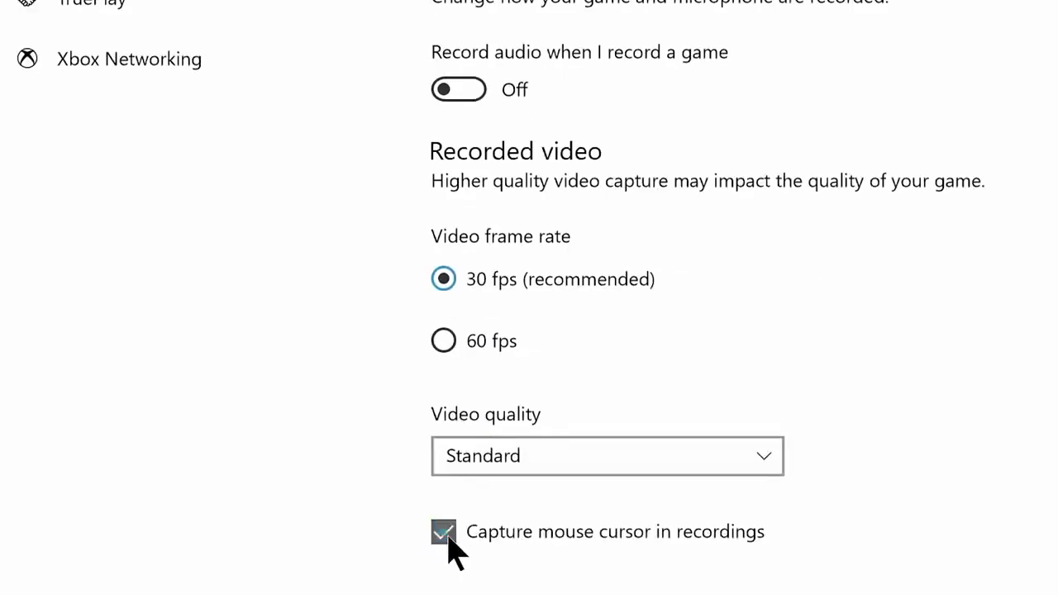
click(446, 537)
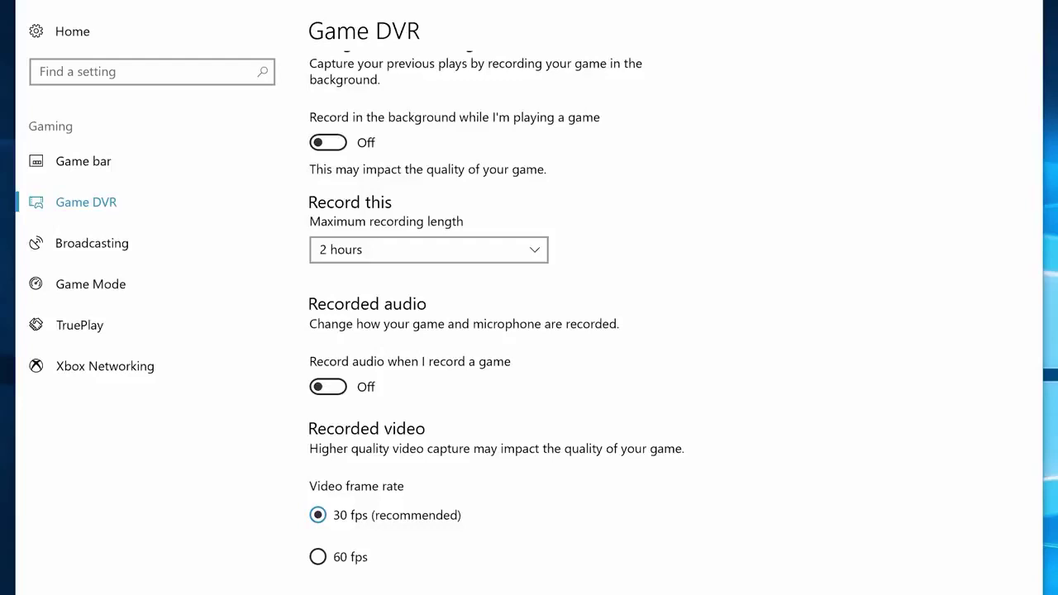
In the Gaming settings, turn off audio recording and mouse cursor capture for broadcasts, and turn off TruePlay.
click(141, 247)
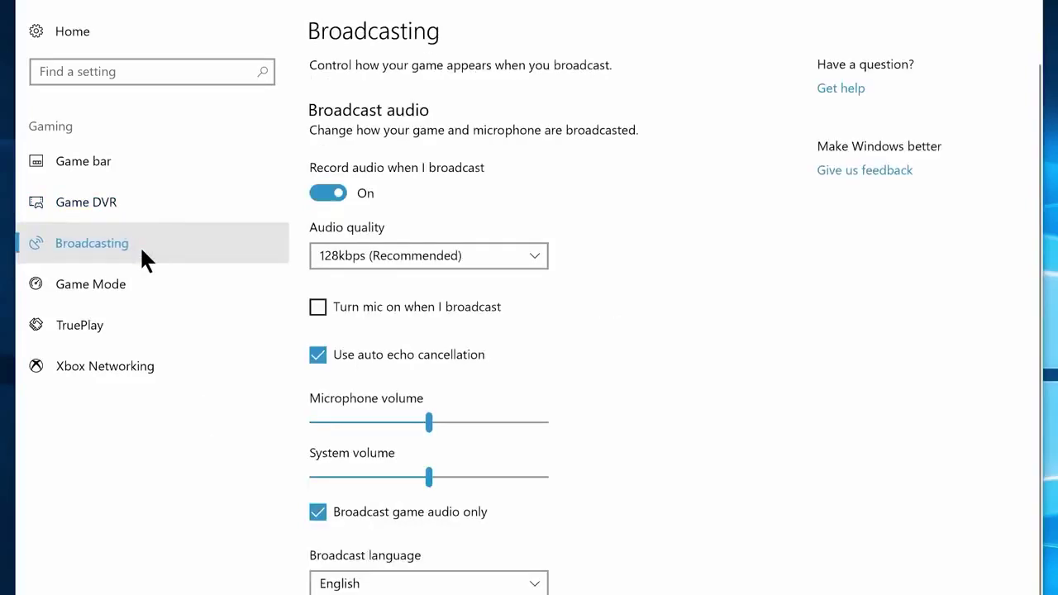
click(327, 195)
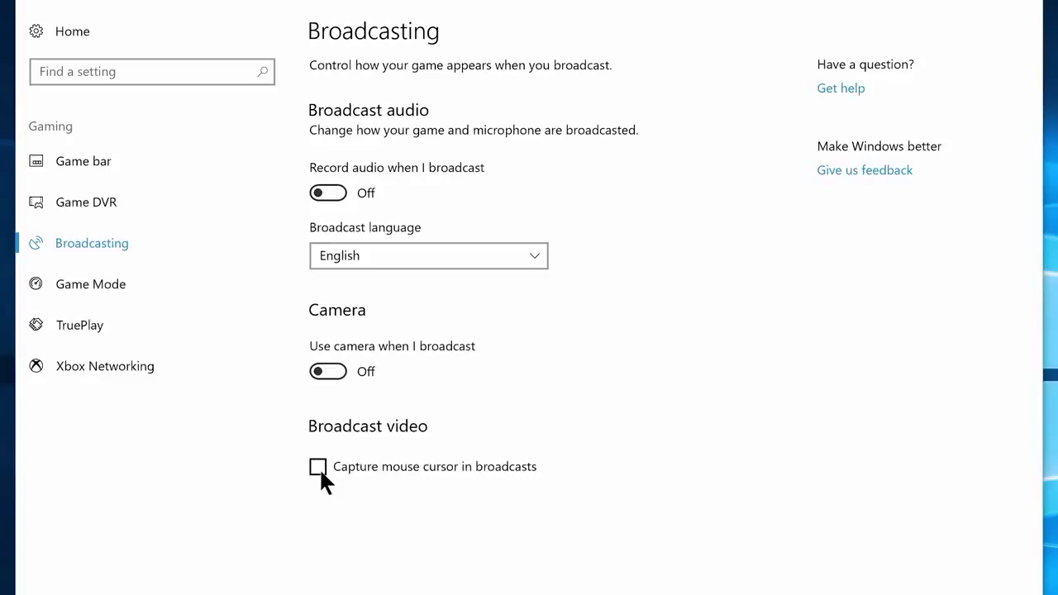
click(147, 324)
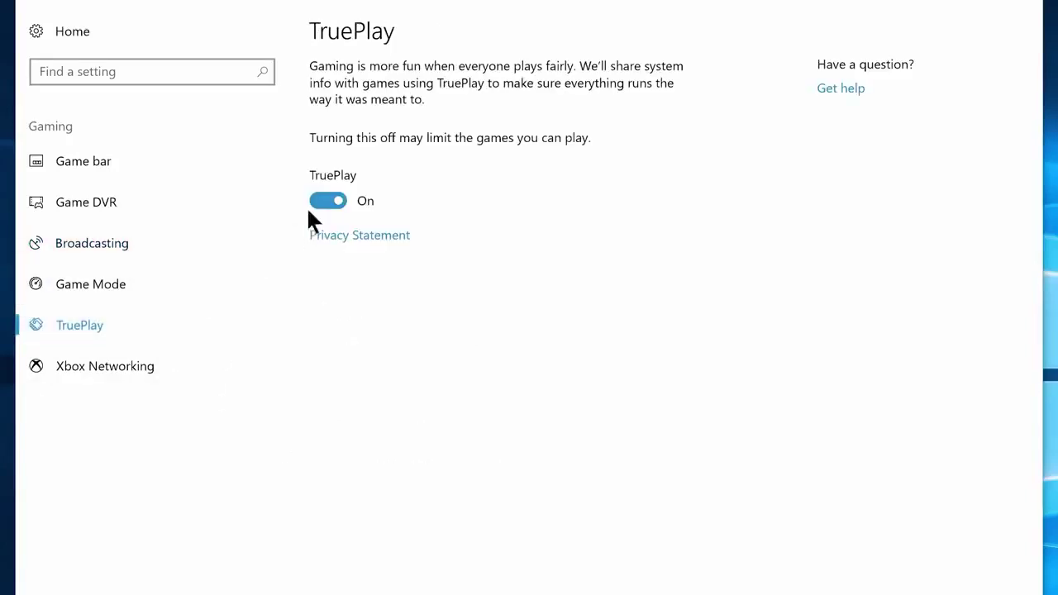
click(328, 201)
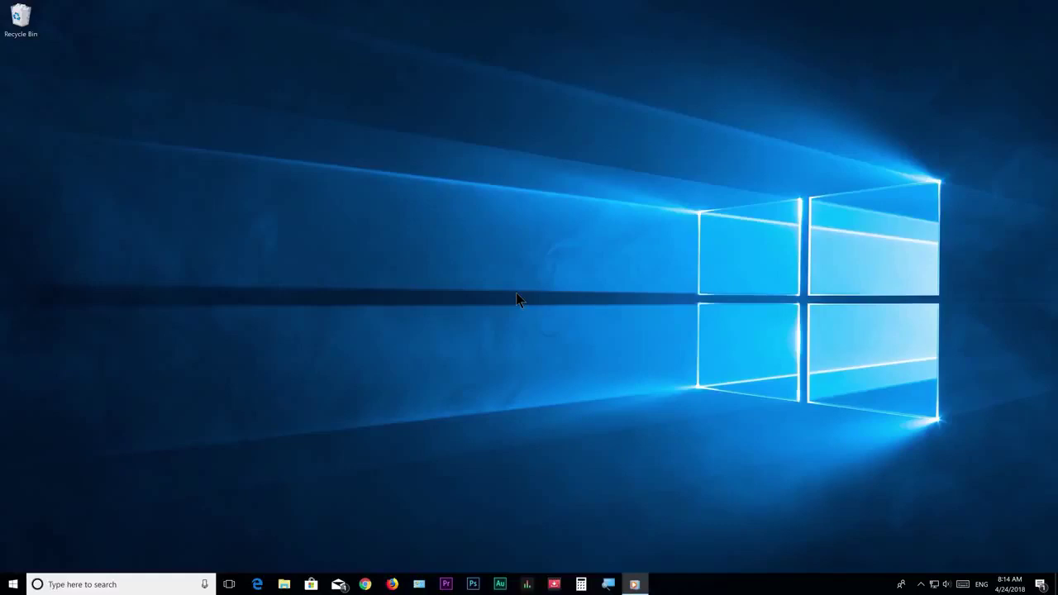
Find and open Defragment and Optimize Drives, and start optimizing the C: drive.
click(14, 584)
text(Defragmen)
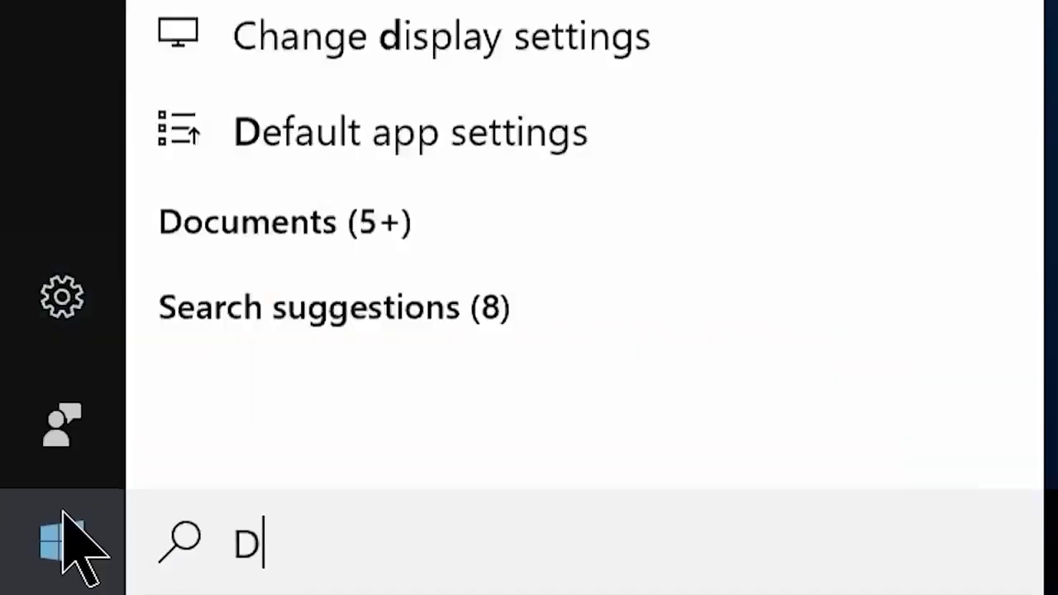
text(t and optimize drives)
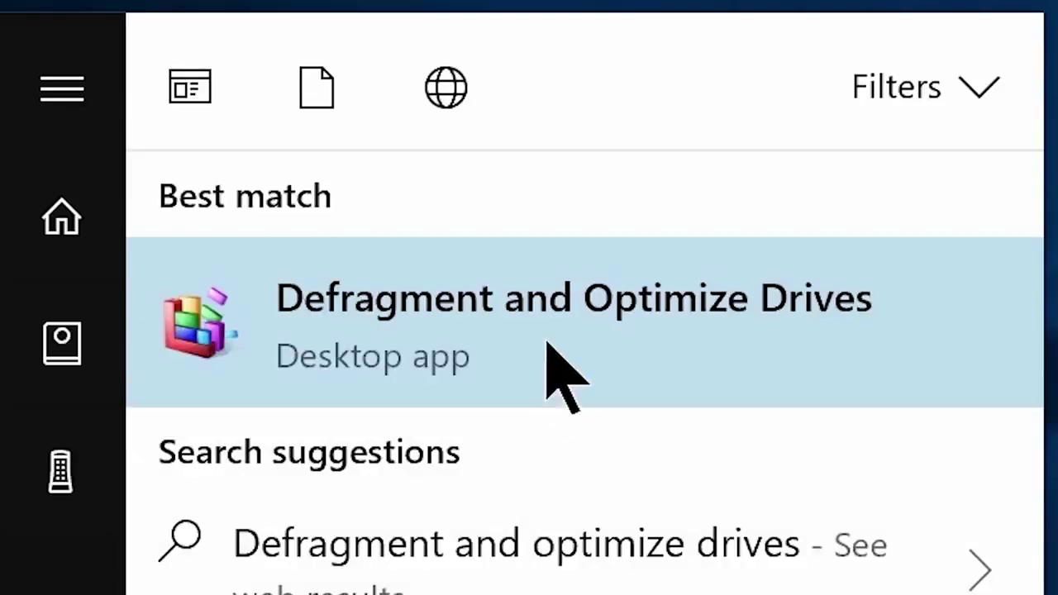
click(555, 372)
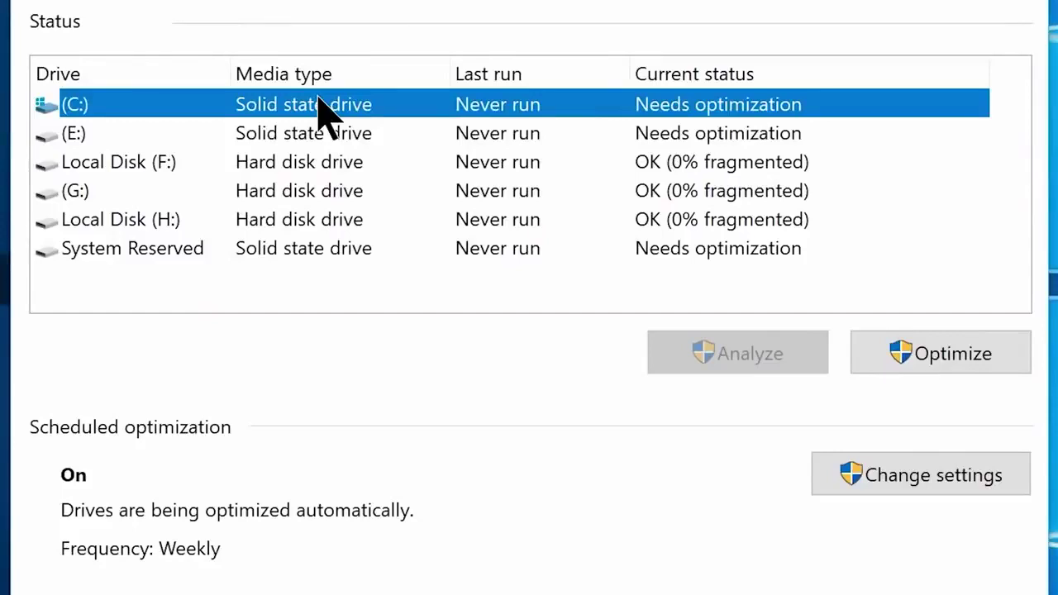
click(916, 359)
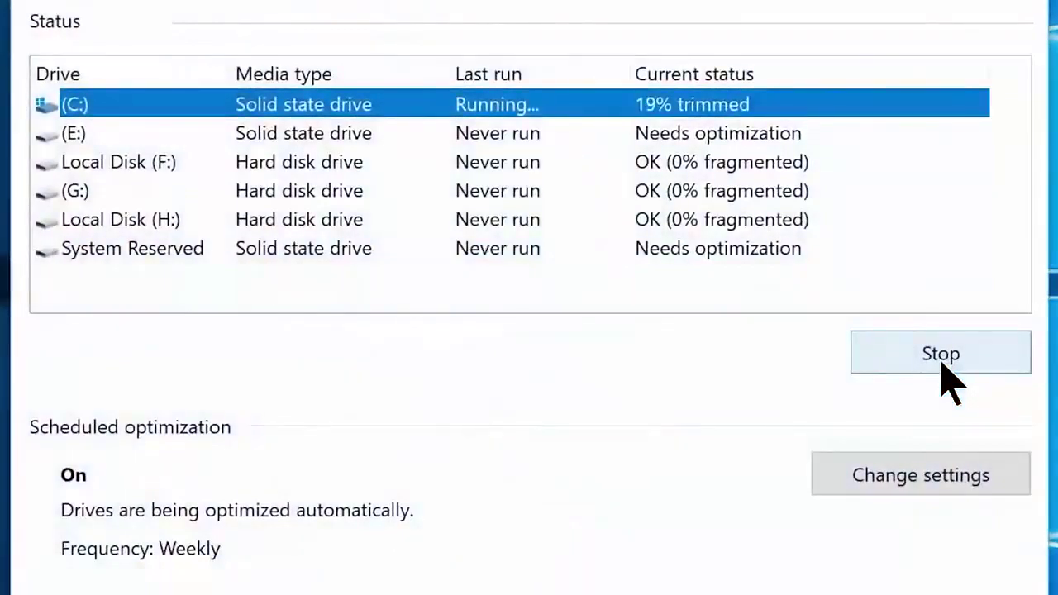
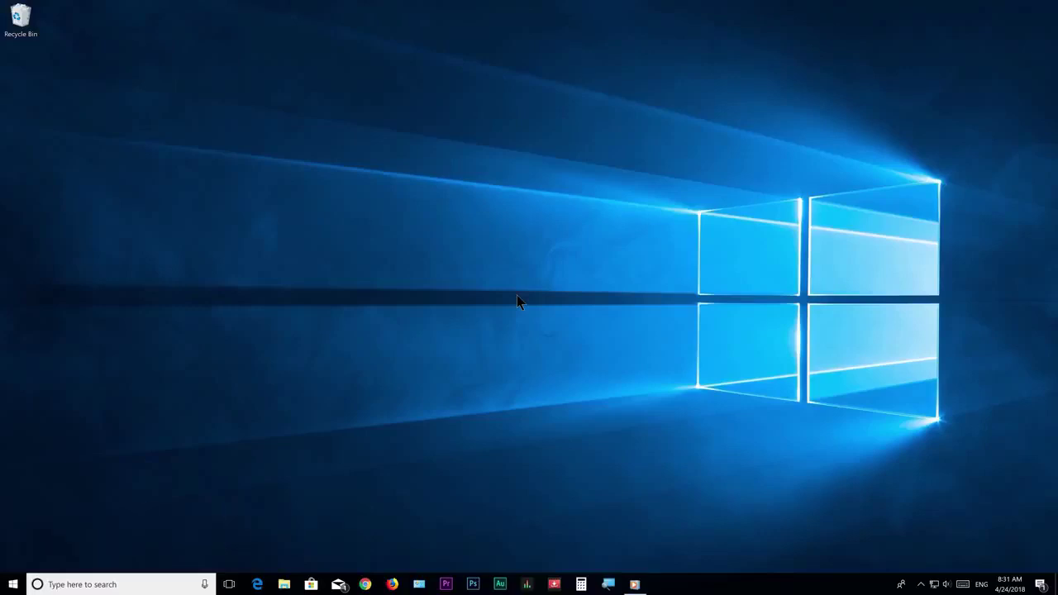
Open the list of startup programs in Task Manager and disable µTorrent.
right_click(724, 583)
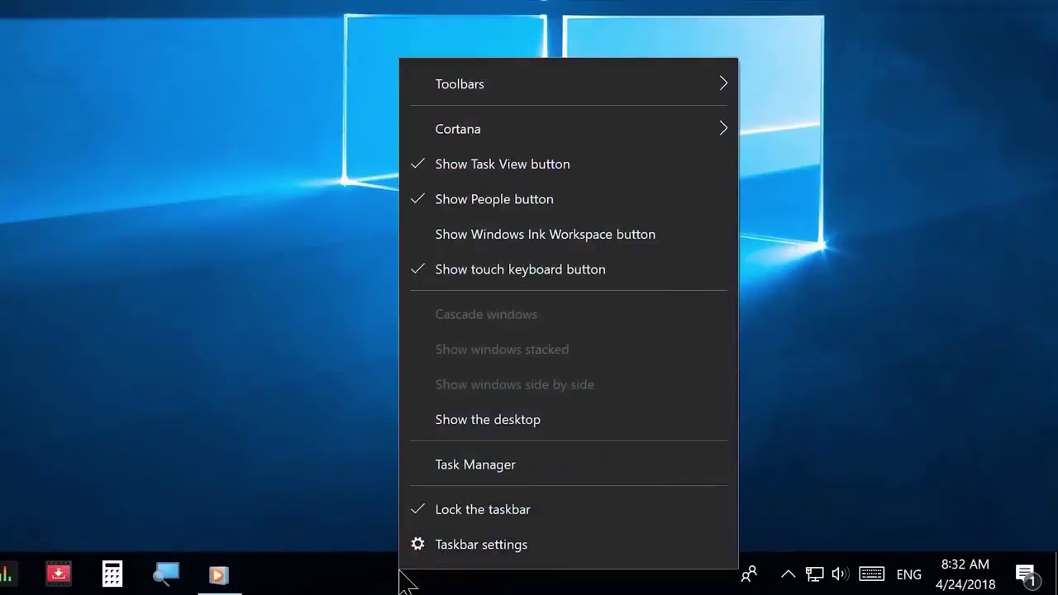
click(446, 465)
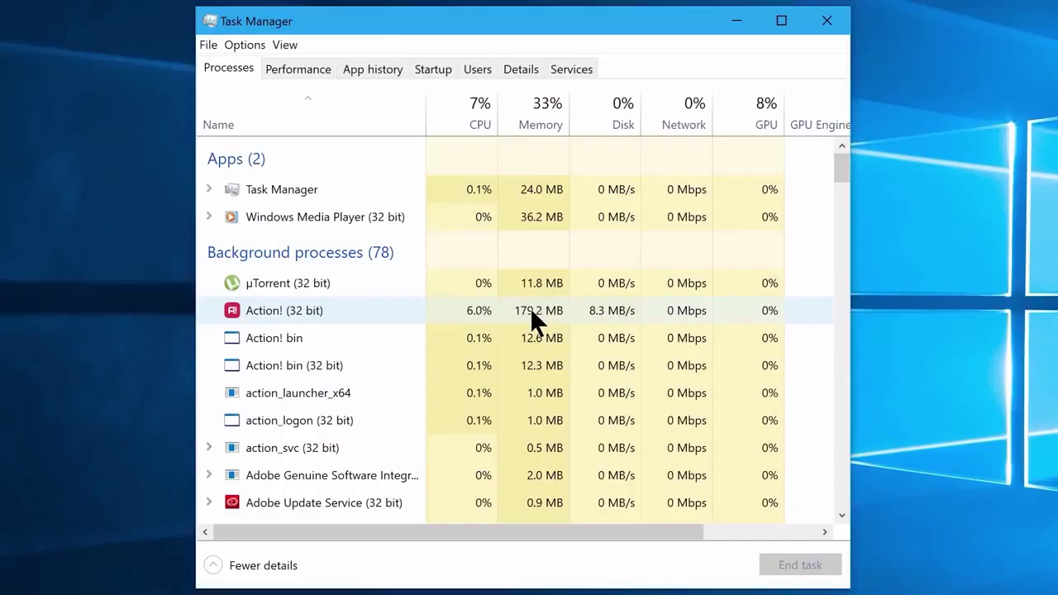
click(432, 69)
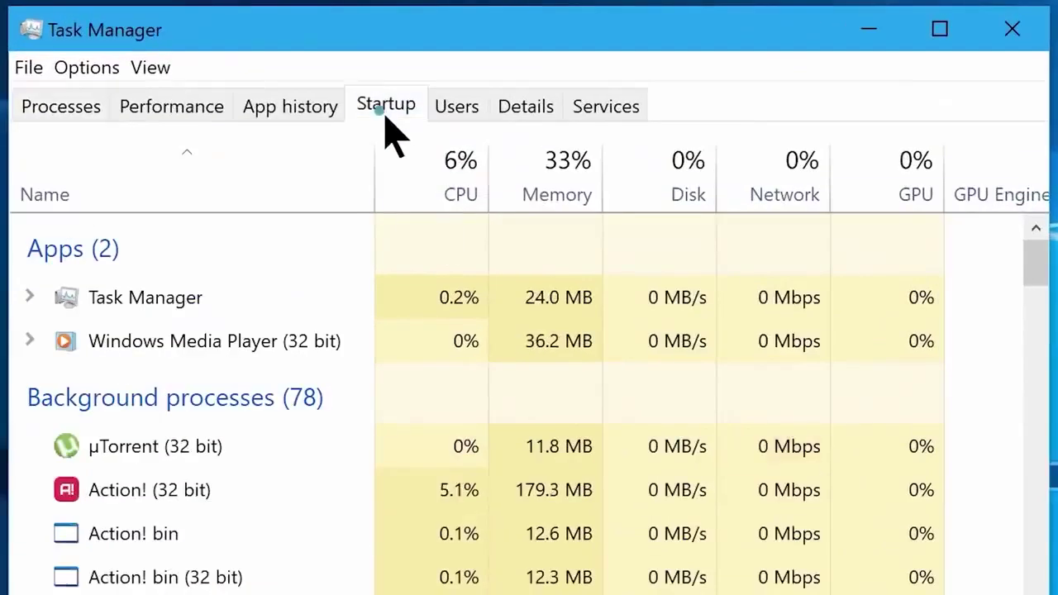
mouse_move(1033, 372)
mouse_down()
mouse_move(1038, 520)
mouse_move(1039, 354)
mouse_up()
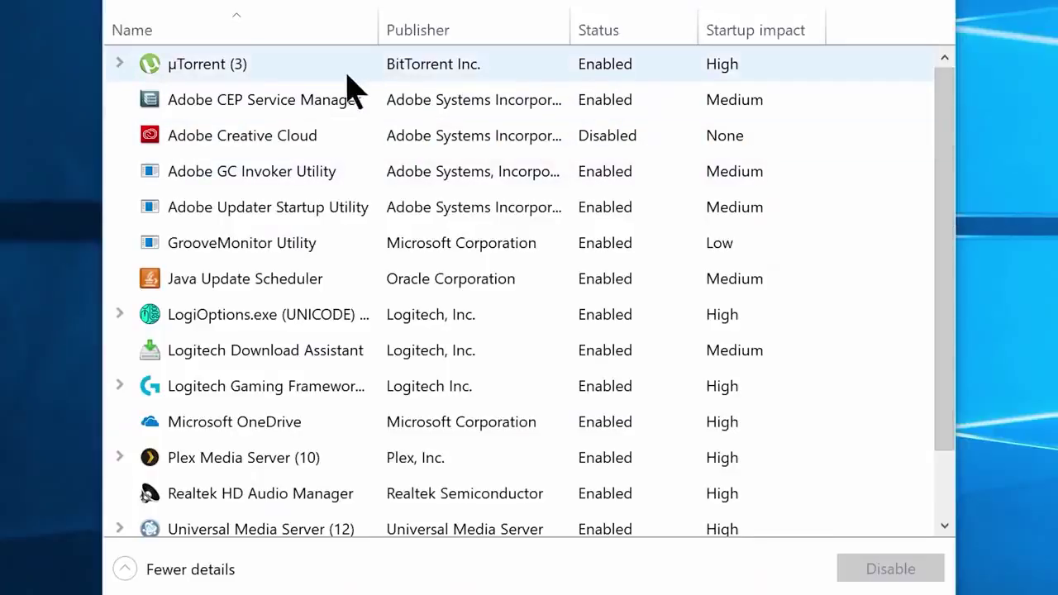
click(278, 66)
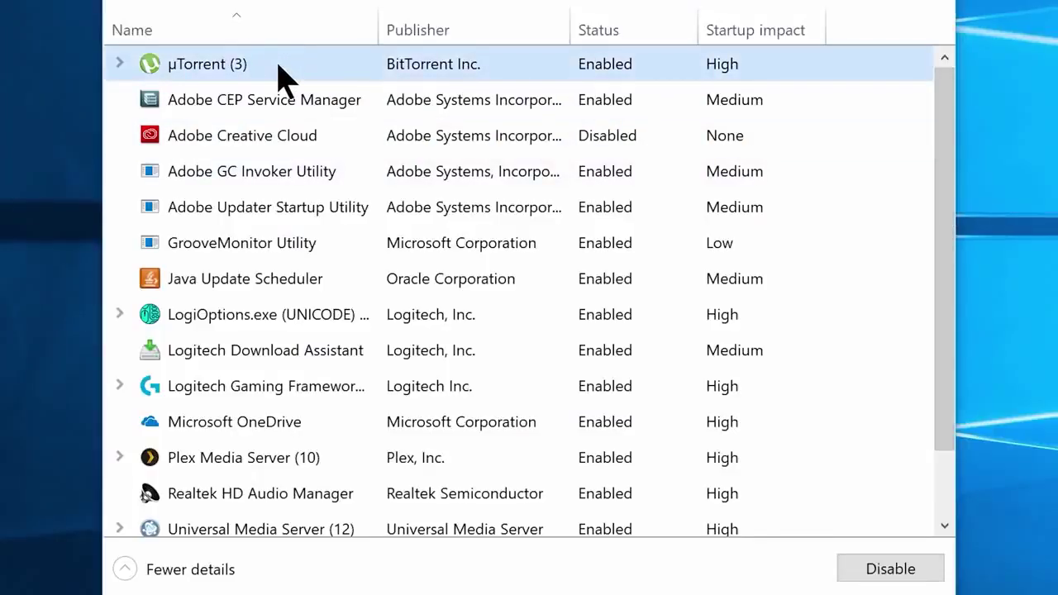
click(853, 567)
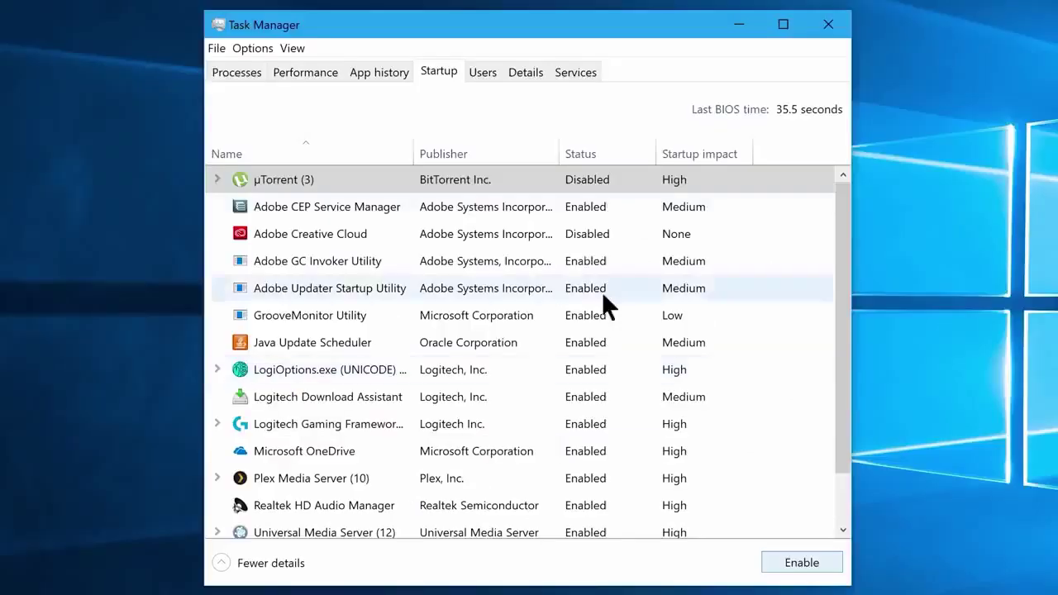
Disable the startup programs Adobe CEP Service Manager, Adobe GC Invoker Utility, Adobe Updater Startup Utility and GrooveMonitor Utility.
click(574, 208)
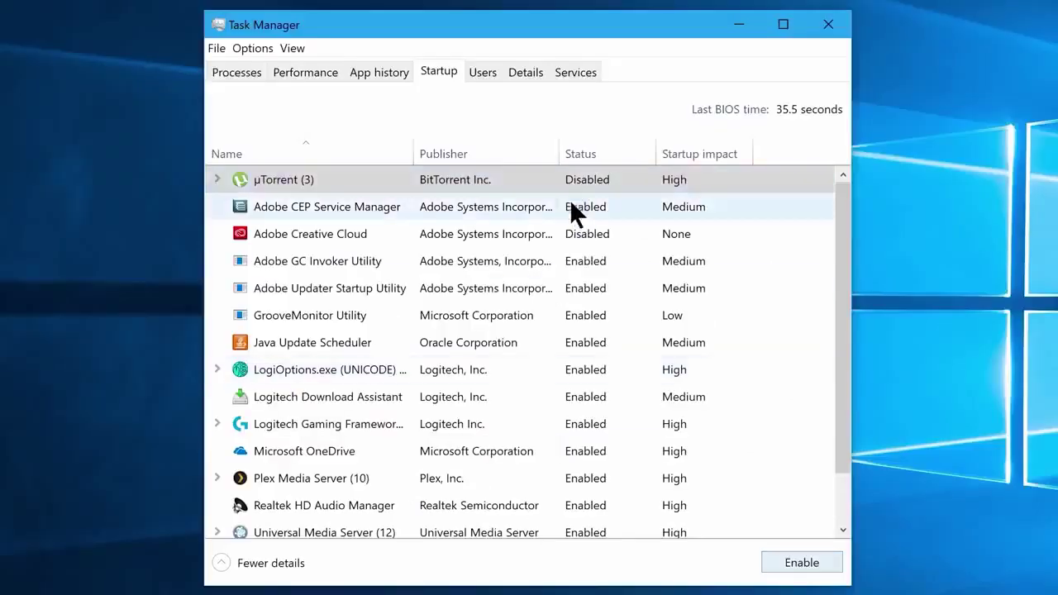
click(802, 562)
click(574, 262)
click(801, 562)
click(573, 288)
click(801, 562)
click(573, 315)
click(801, 562)
Disable Java Update Scheduler, LogiOptions.exe, Logitech Download Assistant and the Logitech Gaming Framework at startup.
click(574, 370)
click(543, 397)
click(802, 561)
click(587, 424)
click(802, 562)
Disable Microsoft OneDrive, Plex Media Server, Universal Media Server and Utweb at startup, and close Task Manager.
click(587, 450)
click(801, 562)
click(626, 477)
click(801, 561)
click(674, 530)
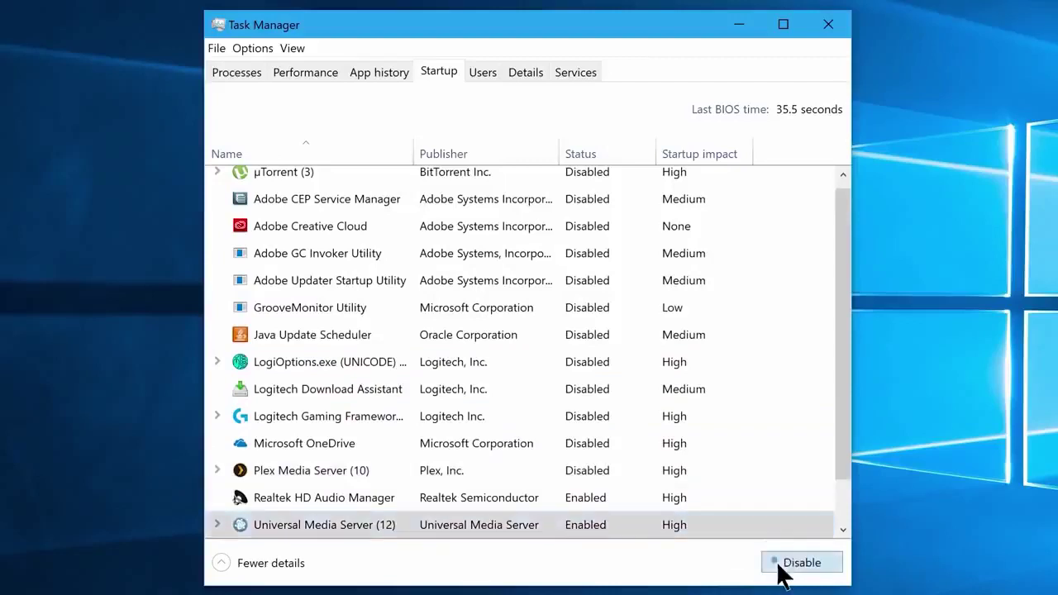
click(782, 569)
scroll(772, 571, down, 1)
key(Down)
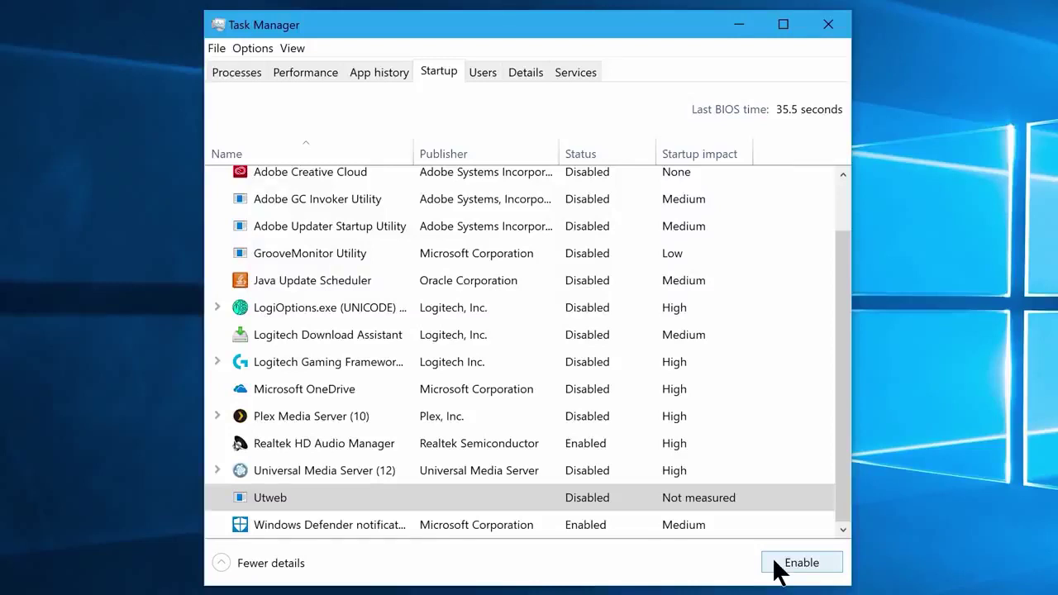
click(818, 31)
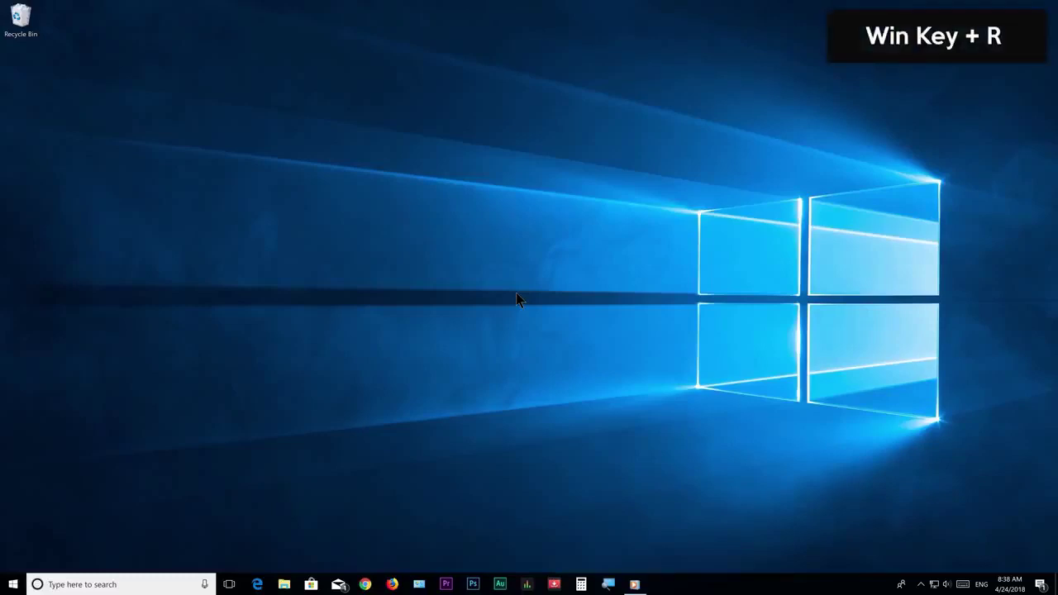
Open the Windows Temp folder by running "temp" and grant permanent access to it.
key(super+r)
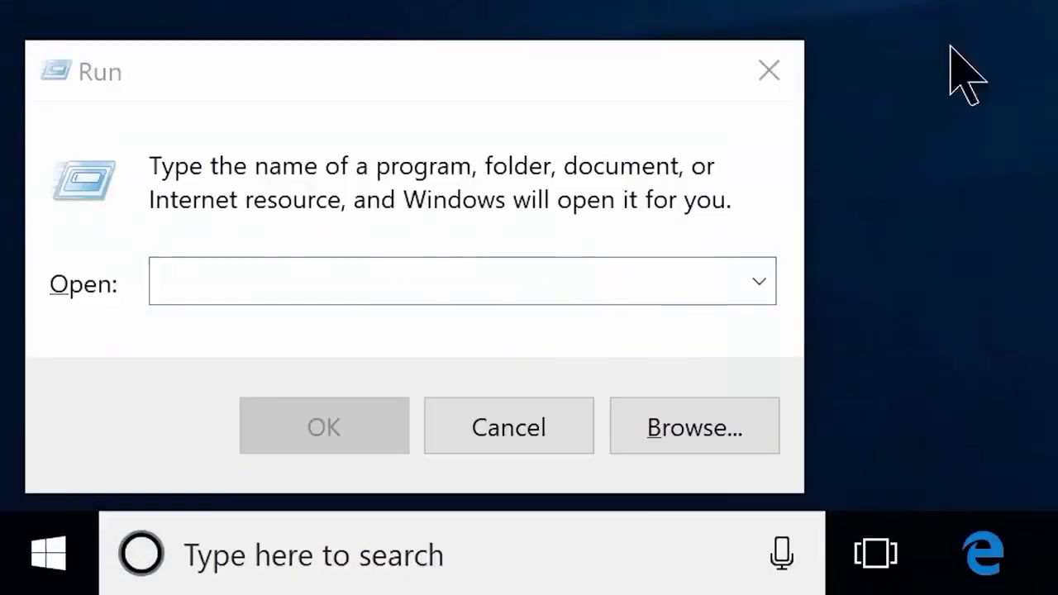
click(306, 283)
text(temp)
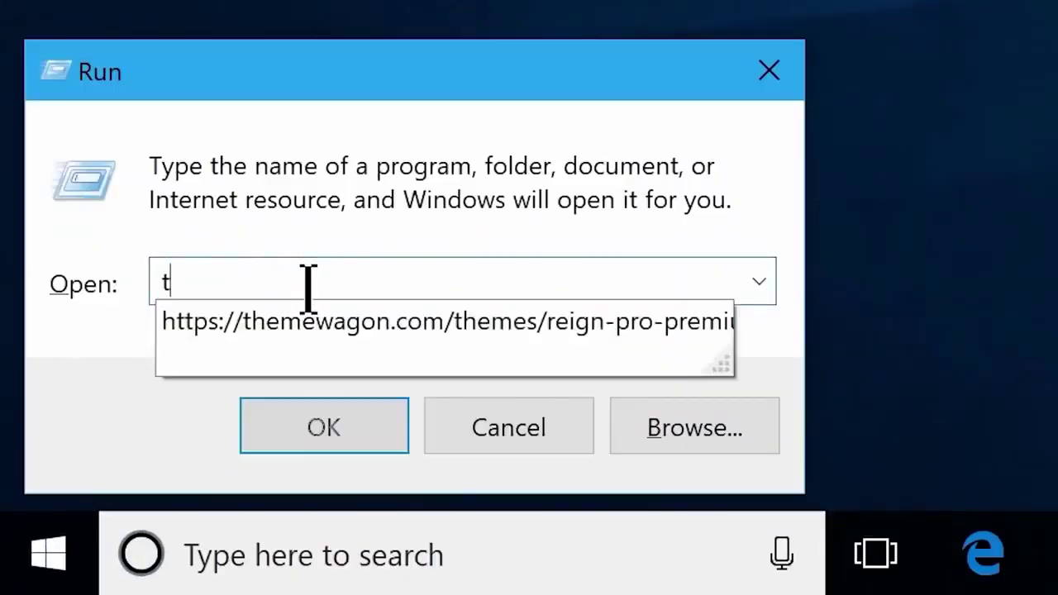
click(319, 432)
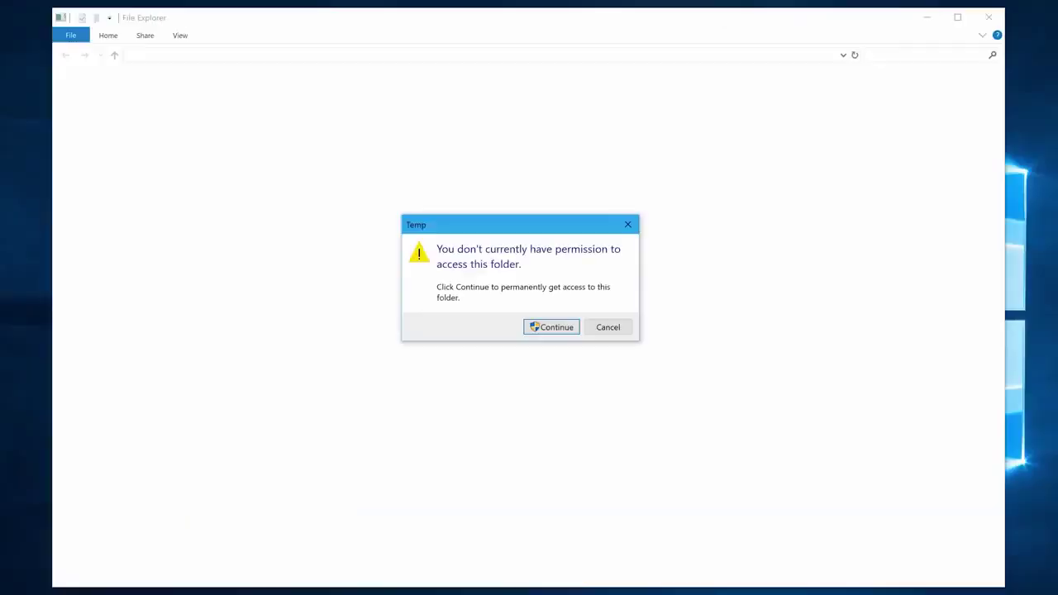
click(550, 327)
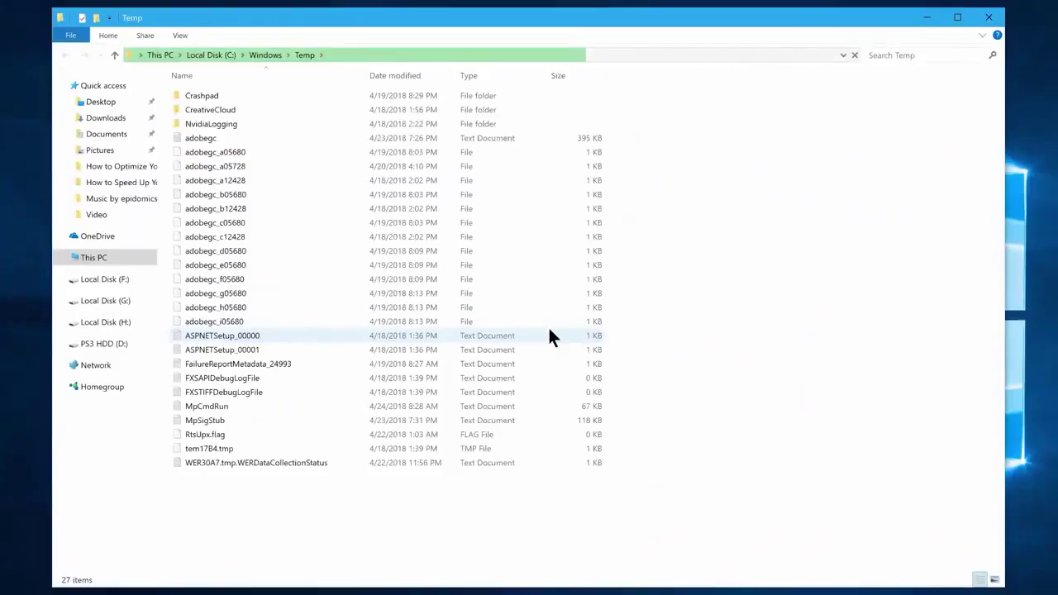
Permanently delete all items in the Windows Temp folder.
click(548, 328)
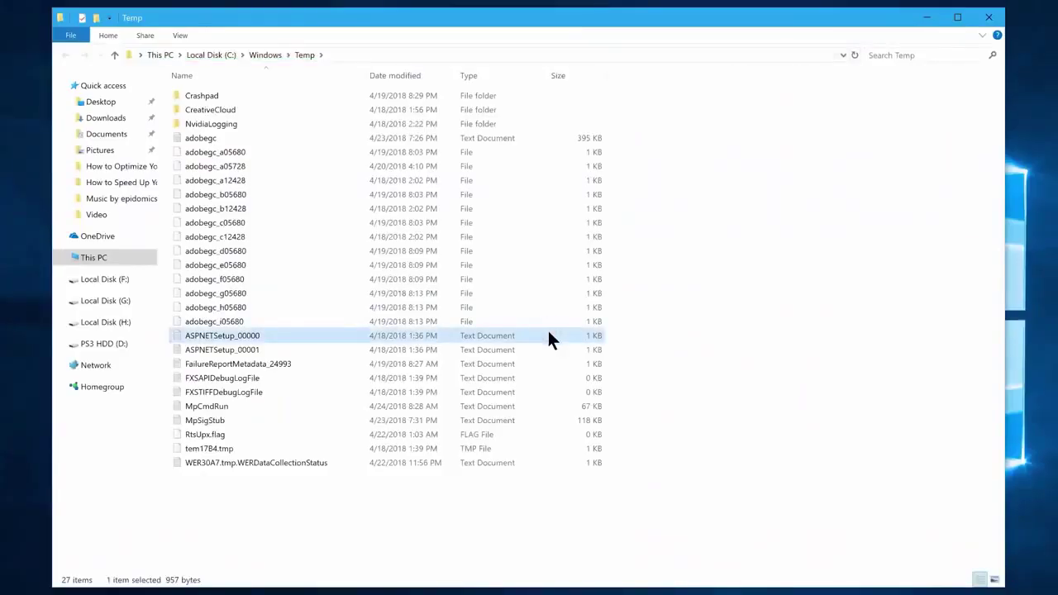
key(ctrl+a)
key(shift+Delete)
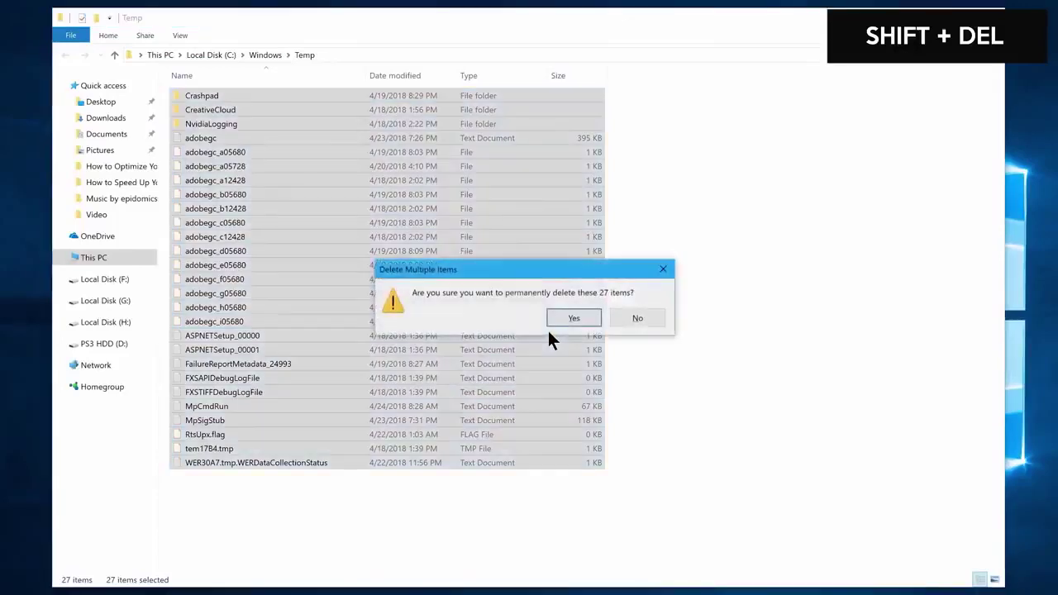
click(572, 318)
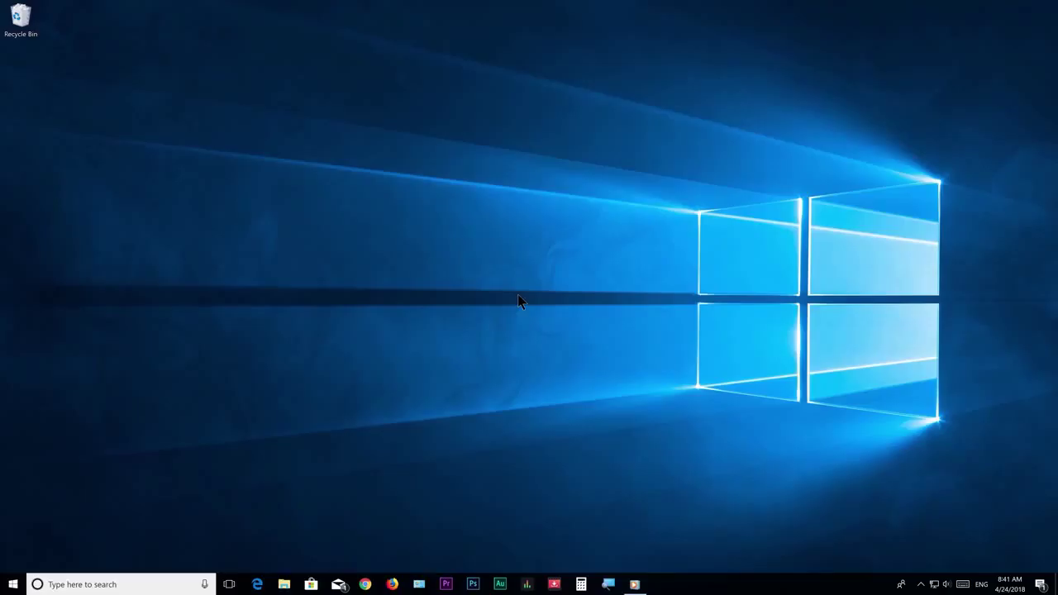
Open the user account's Temp folder by running "%temp%".
key(super+r)
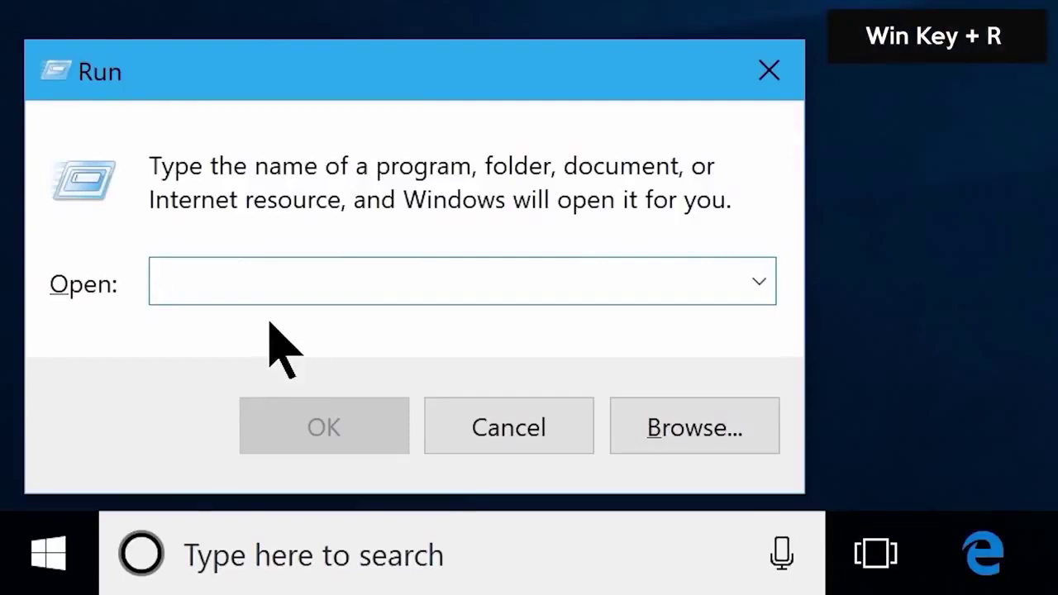
text(%)
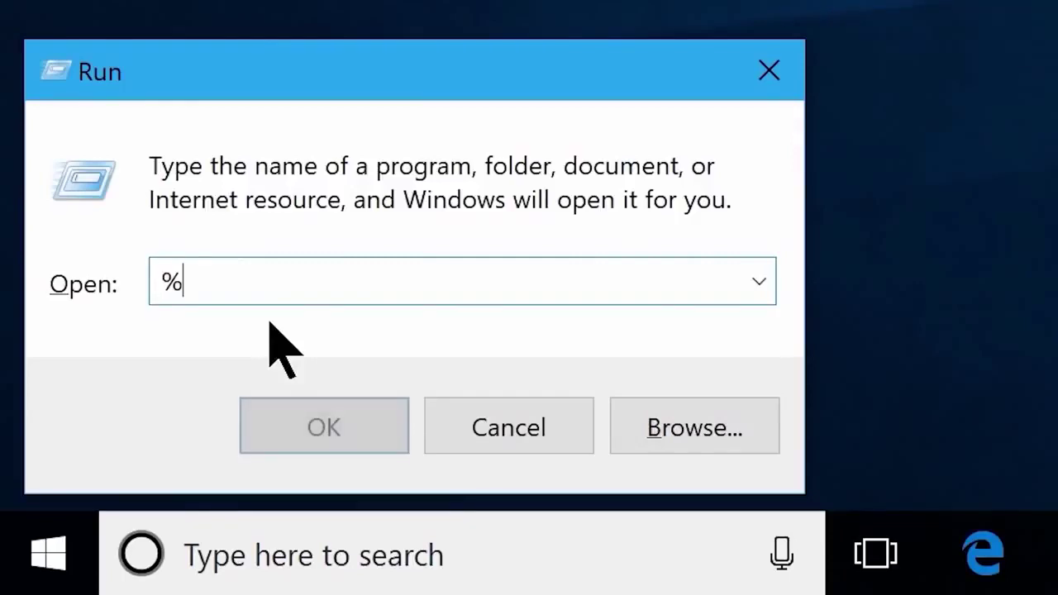
text(temp%)
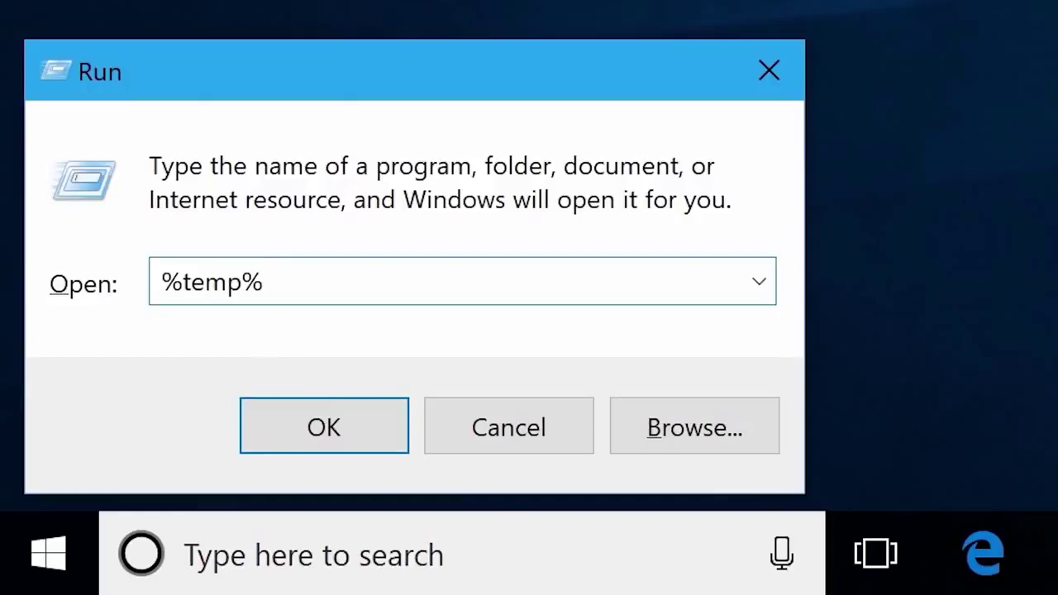
click(311, 419)
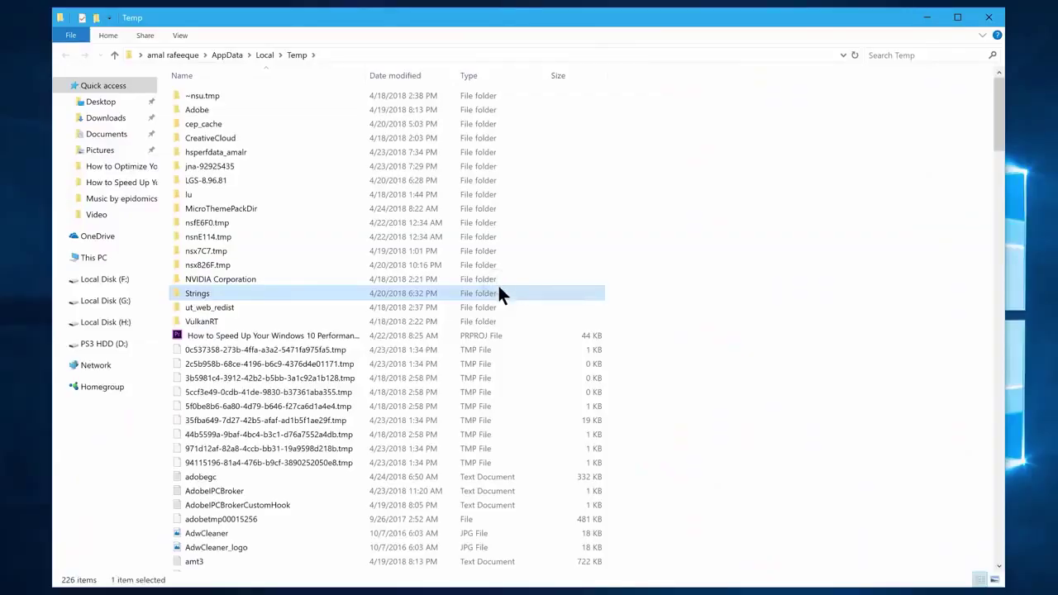
Permanently delete everything possible from the user account's Temp folder and close the folder window.
key(ctrl+a)
key(shift+Delete)
click(563, 319)
click(541, 363)
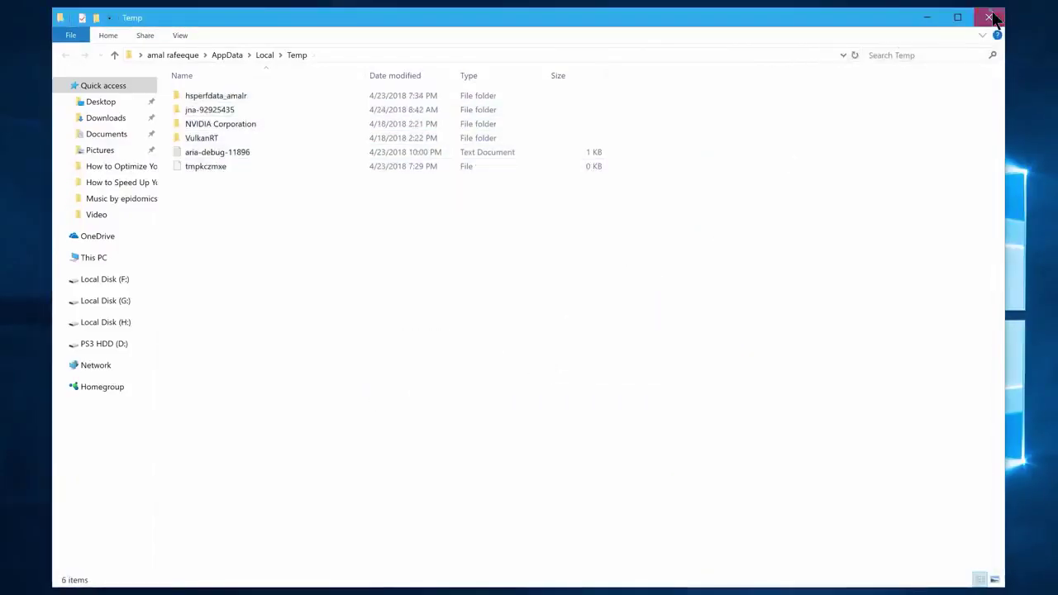
click(989, 17)
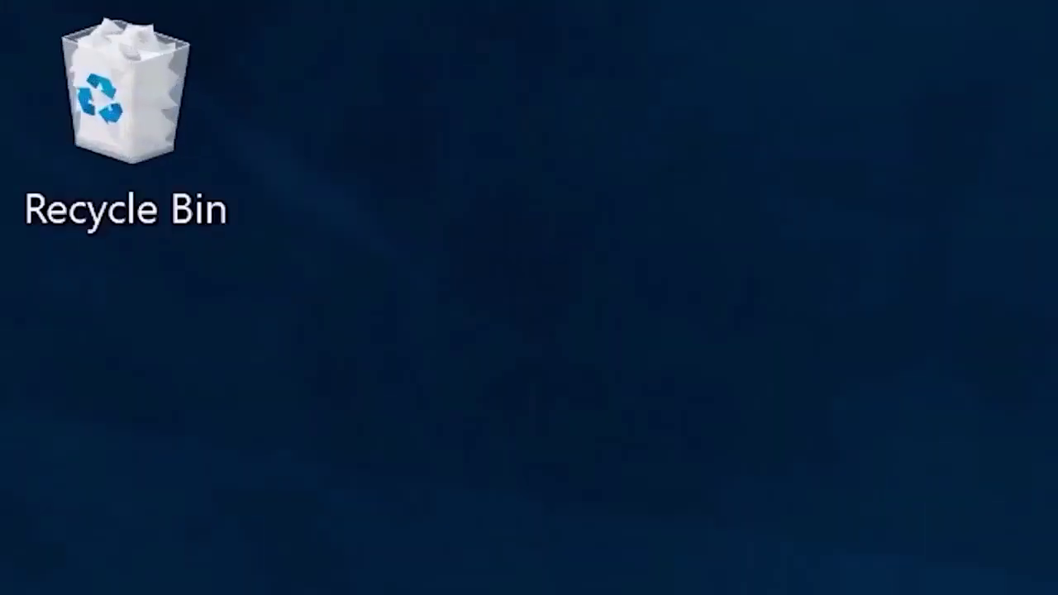
Open the Recycle Bin and permanently delete all items in it.
double_click(21, 17)
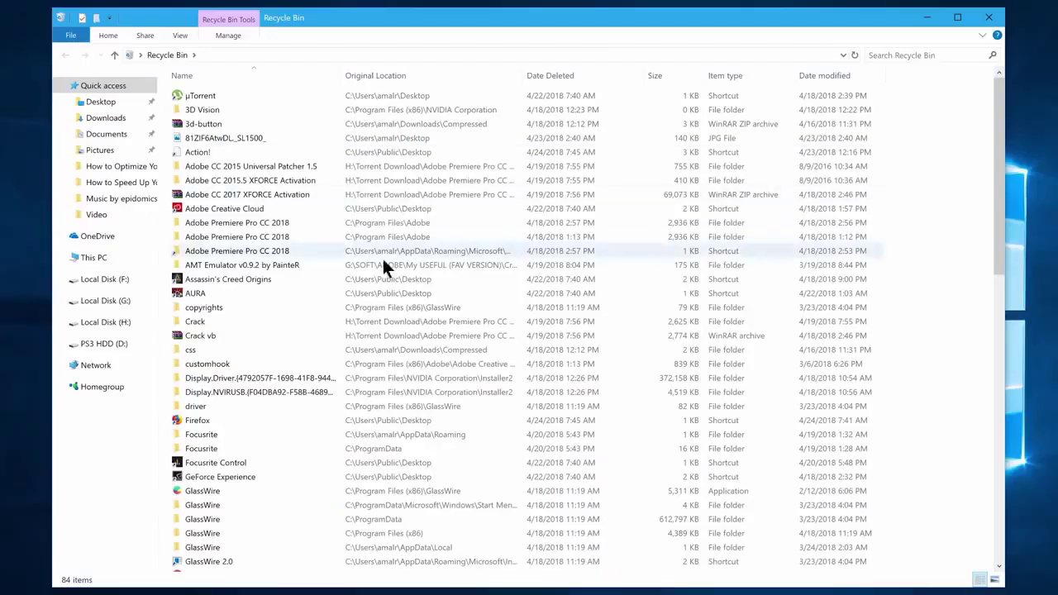
key(ctrl+a)
right_click(521, 317)
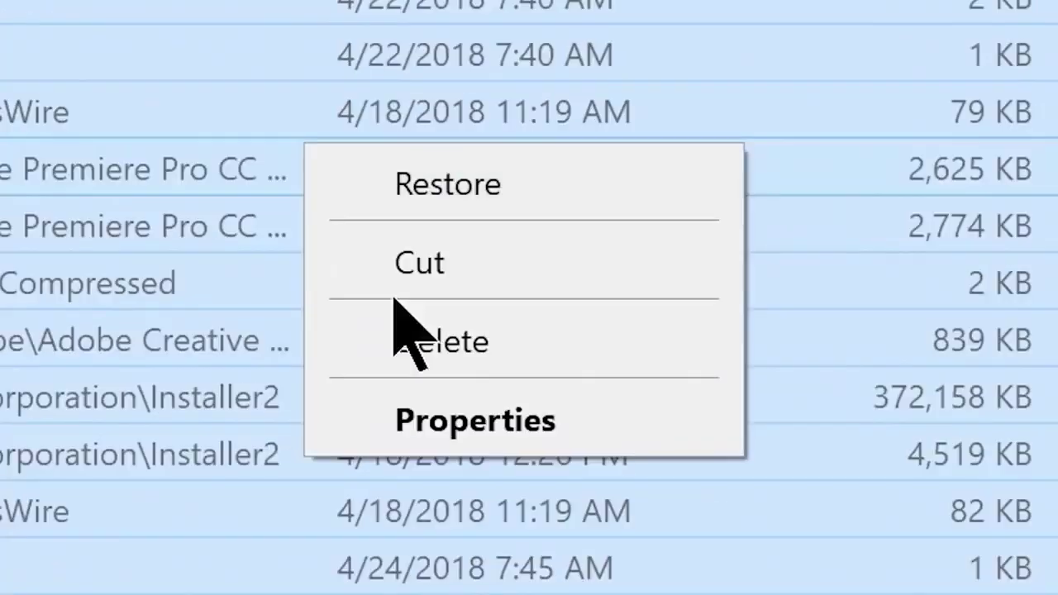
click(405, 338)
click(673, 364)
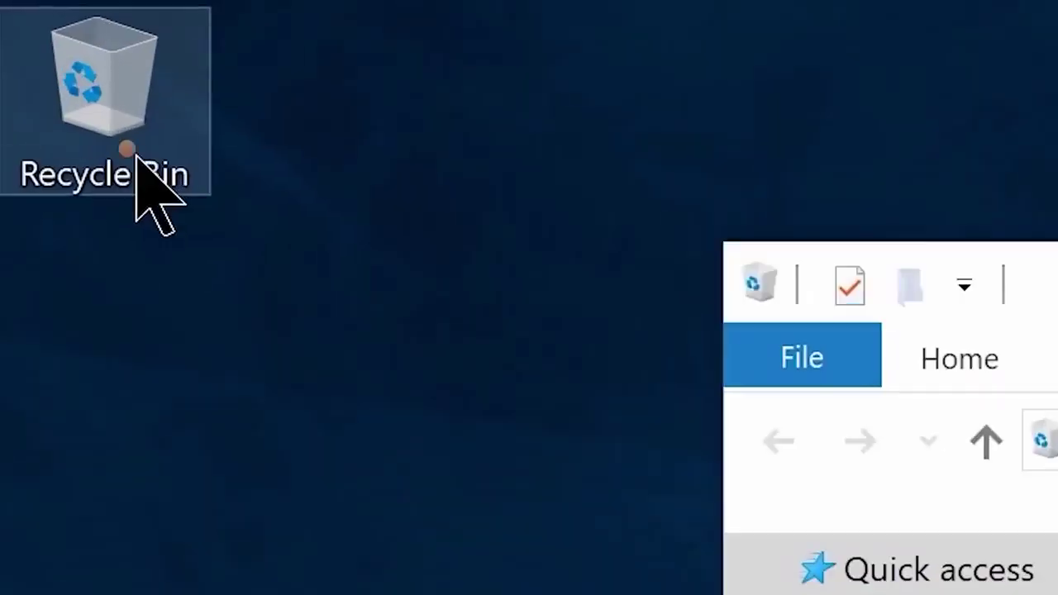
Open the Recycle Bin properties and examine the maximum size setting for Local Disk (C:).
right_click(27, 31)
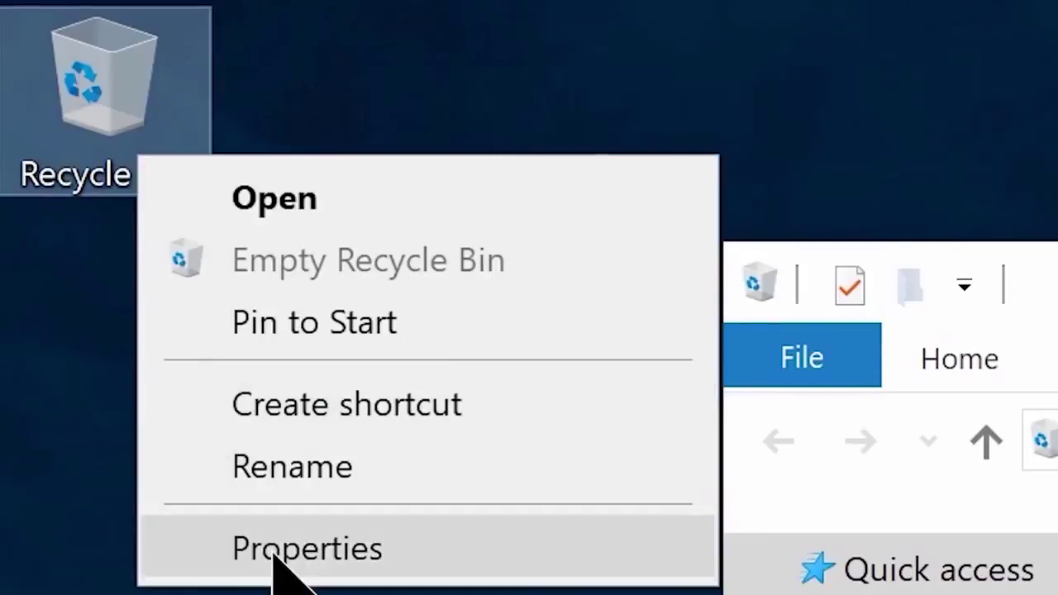
click(274, 552)
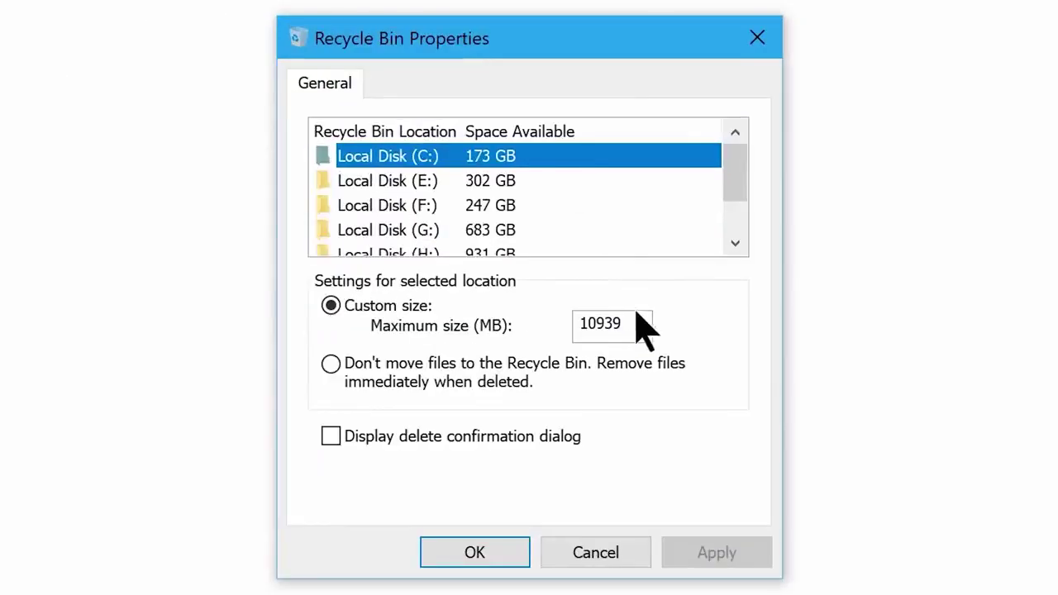
double_click(632, 324)
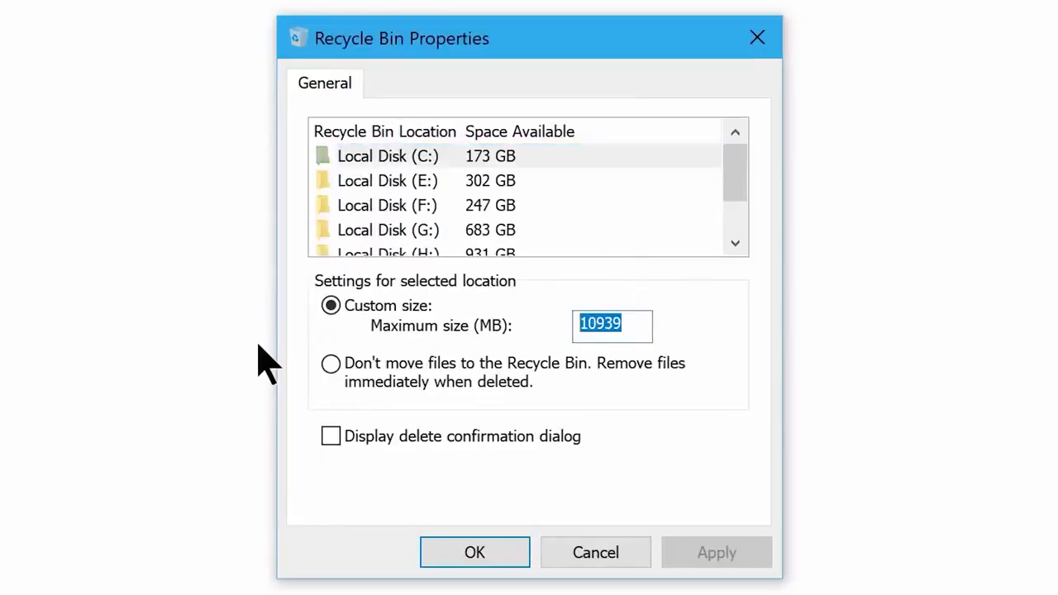
click(419, 160)
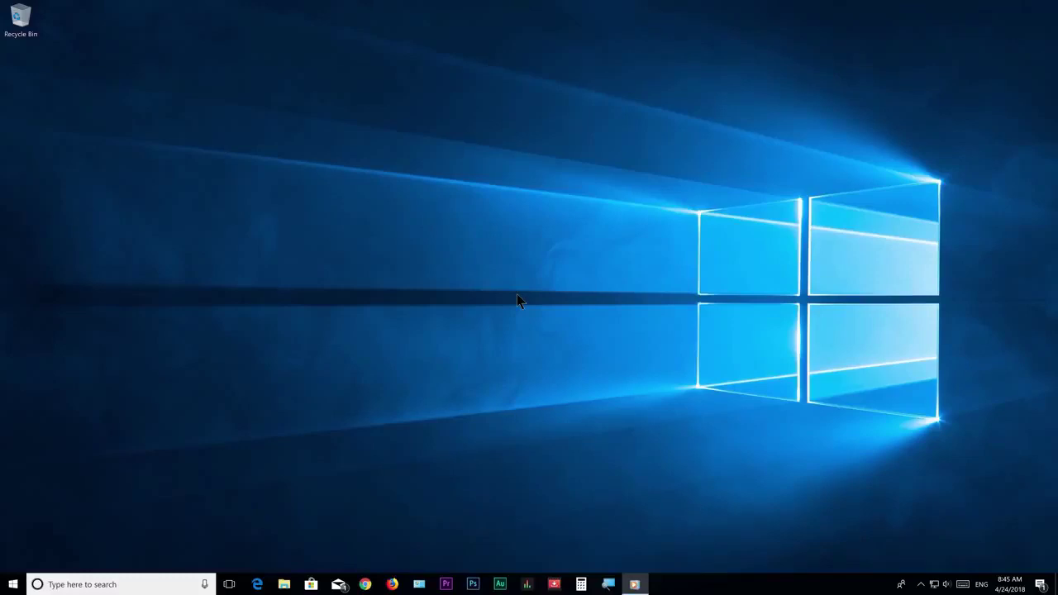
Find This PC by searching for "This pc", open the properties of Local Disk (C:) and start Disk Cleanup for it.
click(13, 585)
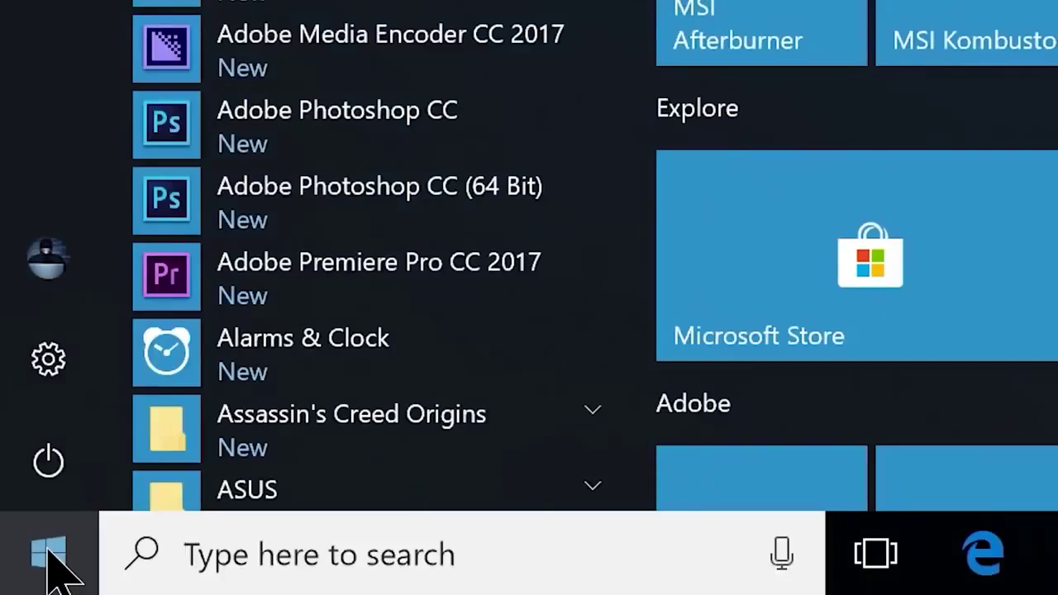
text(This pc)
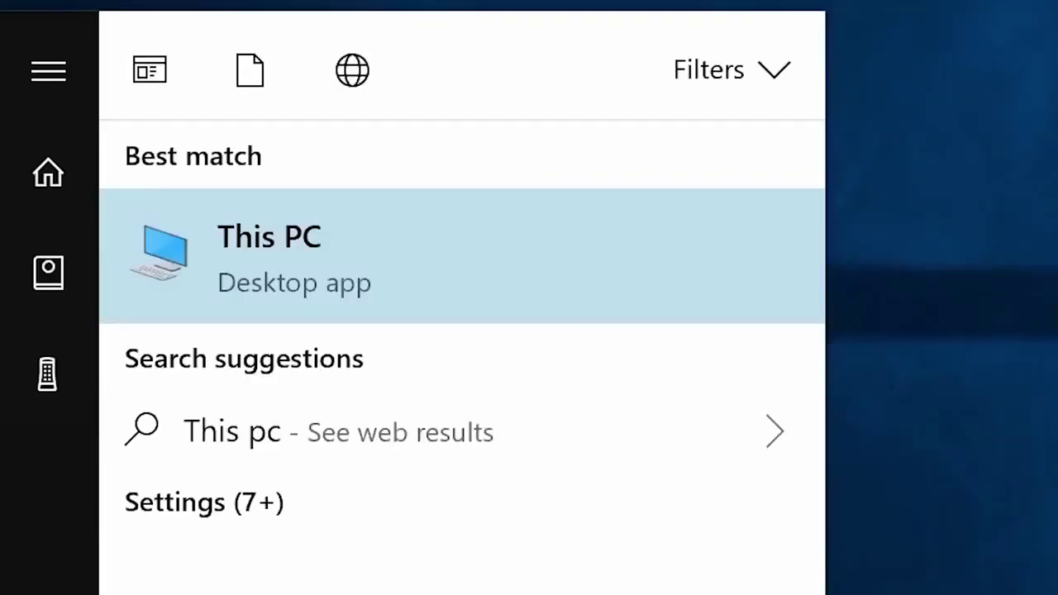
click(283, 269)
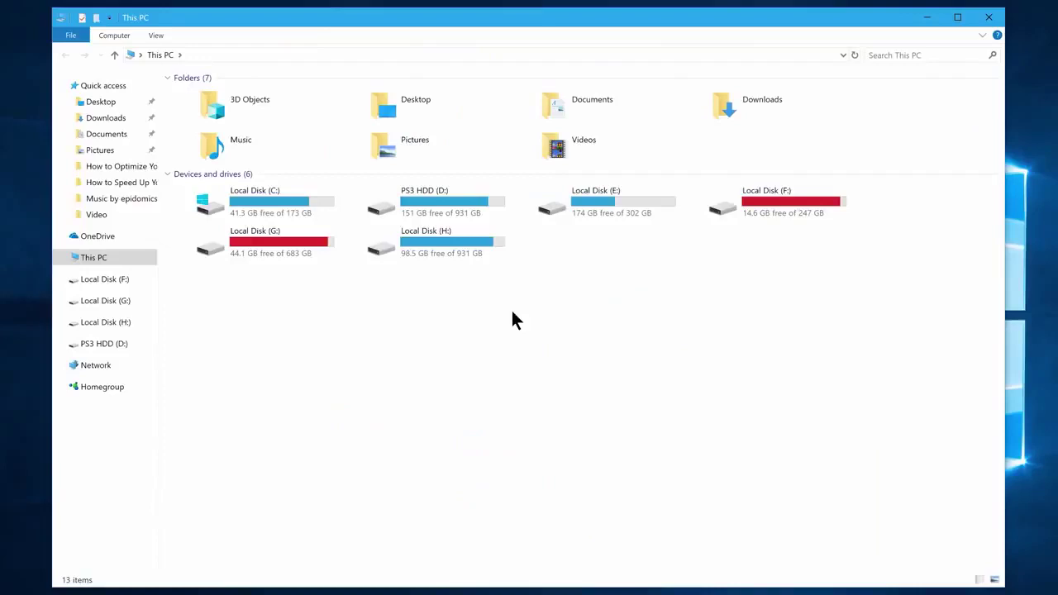
right_click(219, 60)
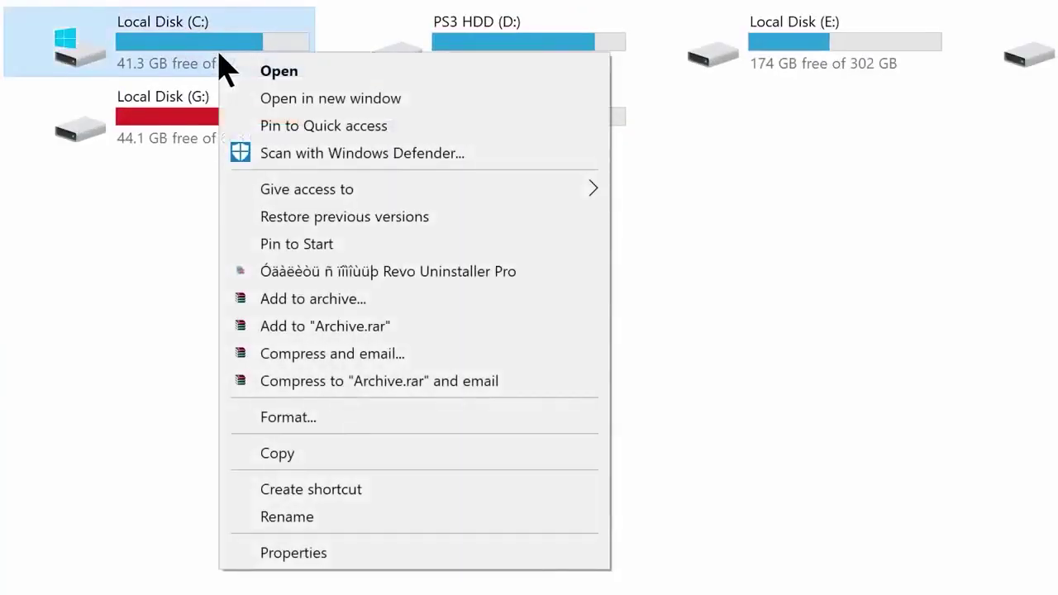
click(299, 552)
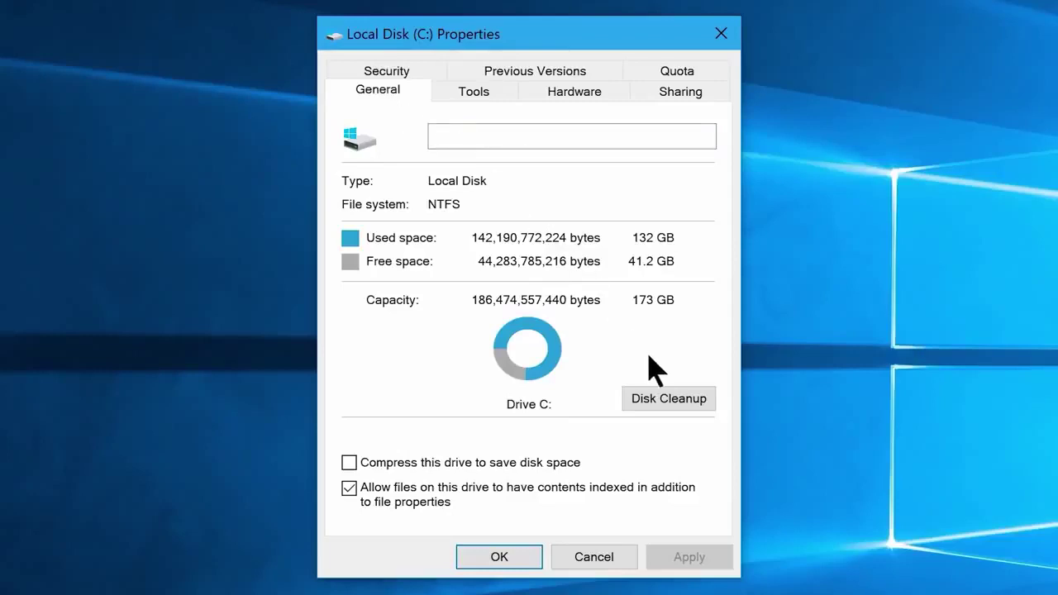
click(669, 399)
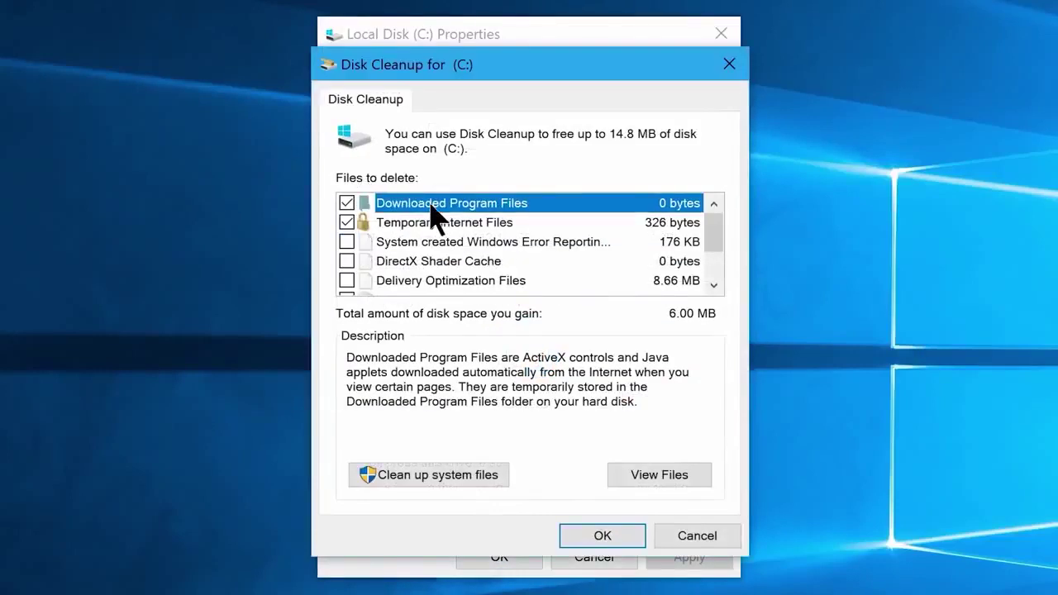
Mark Temporary files and Recycle Bin for deletion in Disk Cleanup for drive C, along with the categories already selected.
click(429, 224)
scroll(428, 225, down, 1)
click(400, 285)
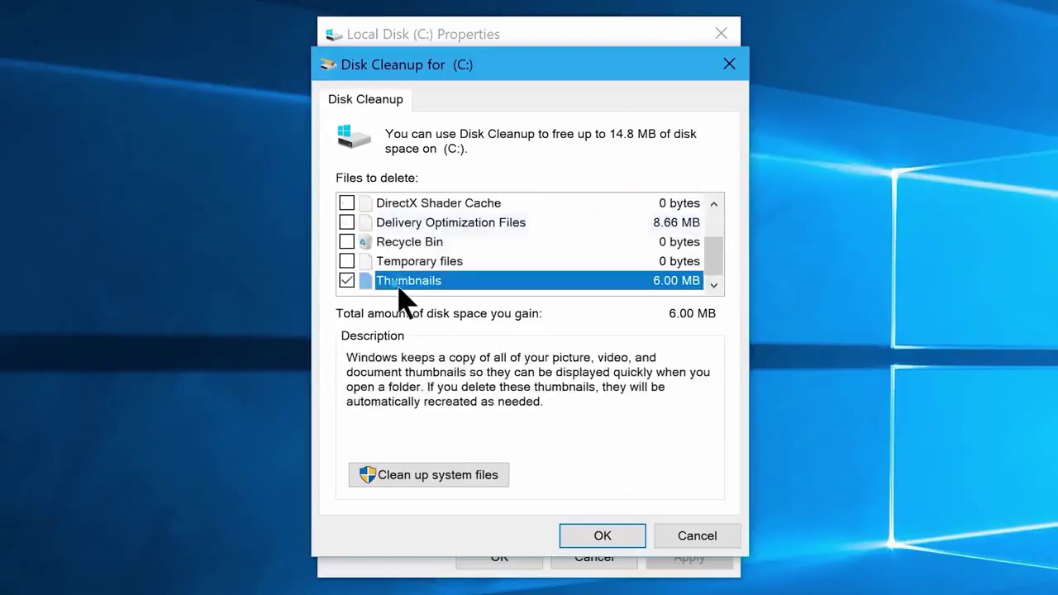
click(347, 261)
click(346, 242)
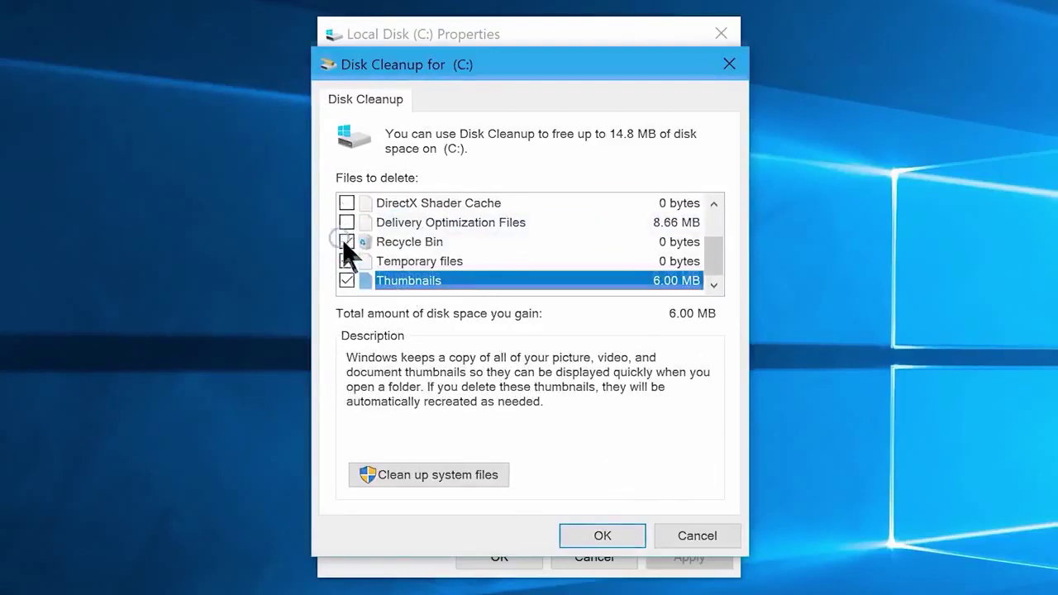
Rescan drive C with system files included, then run the cleanup and confirm permanent deletion of the selected files.
click(433, 481)
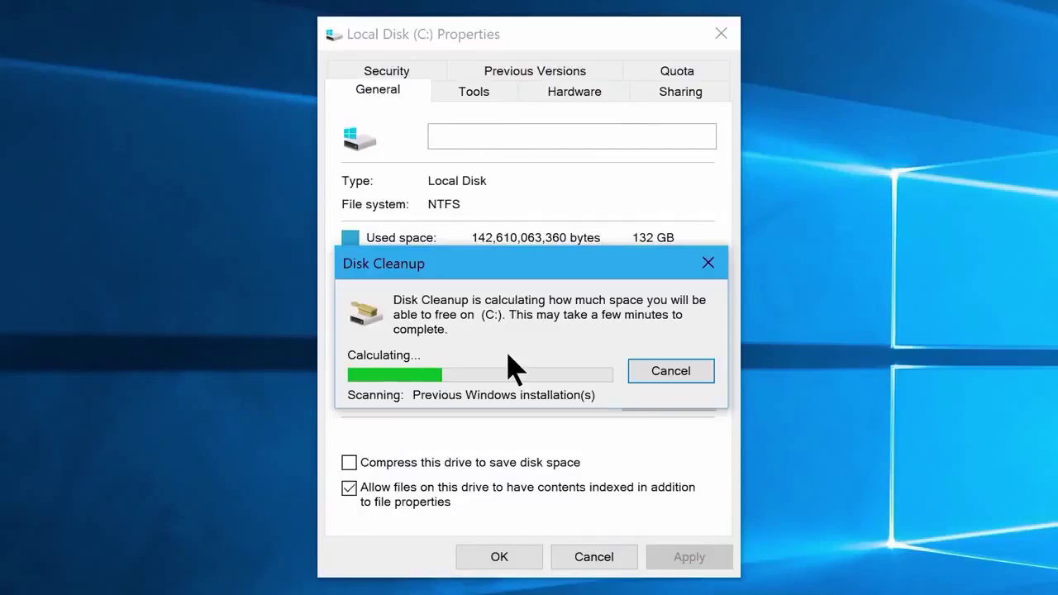
click(581, 521)
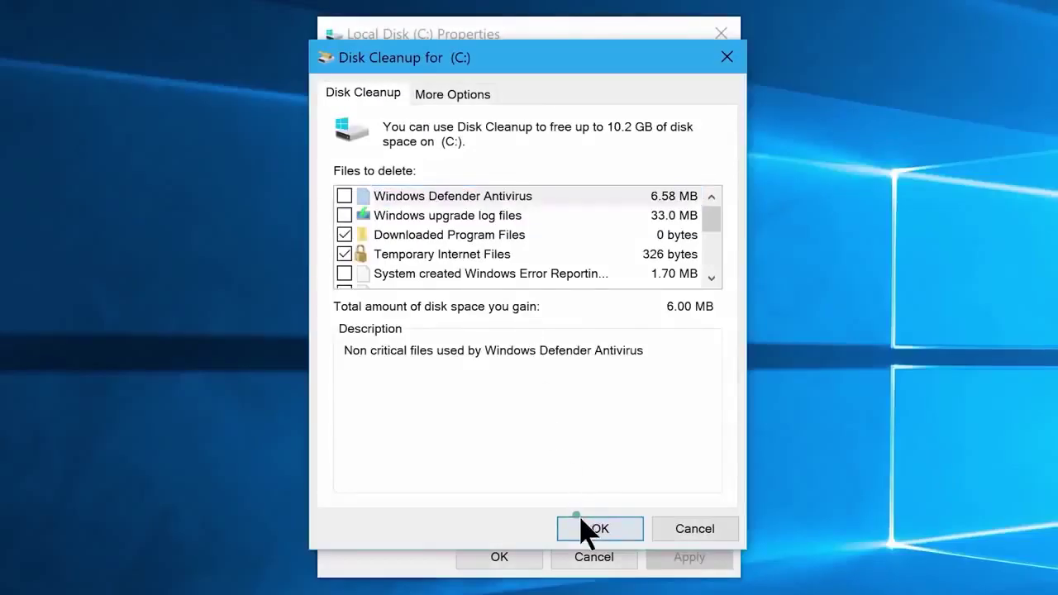
click(564, 367)
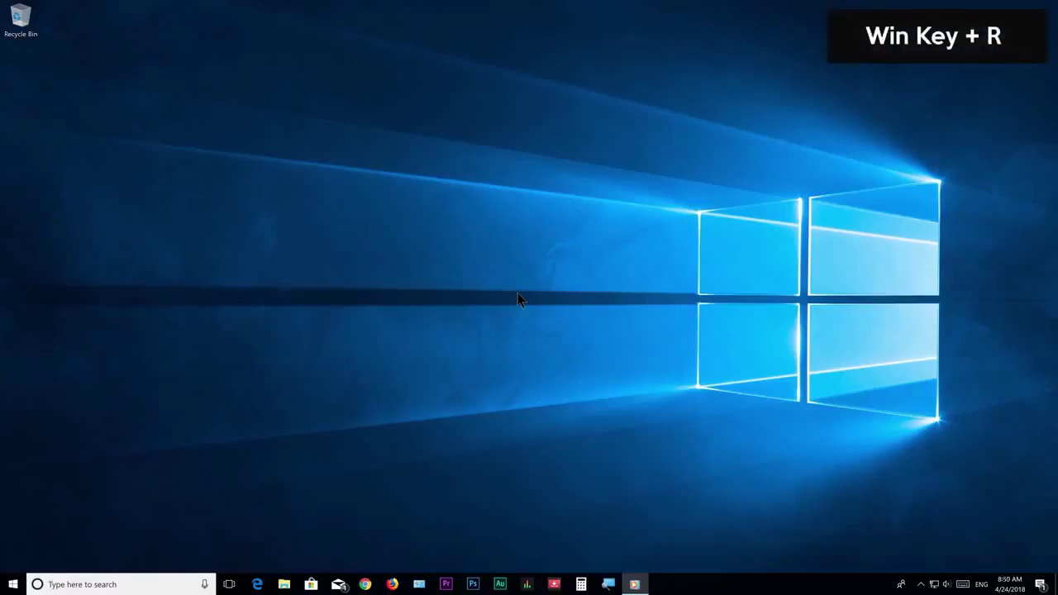
Open the Registry Editor by running "regedit".
key(super+r)
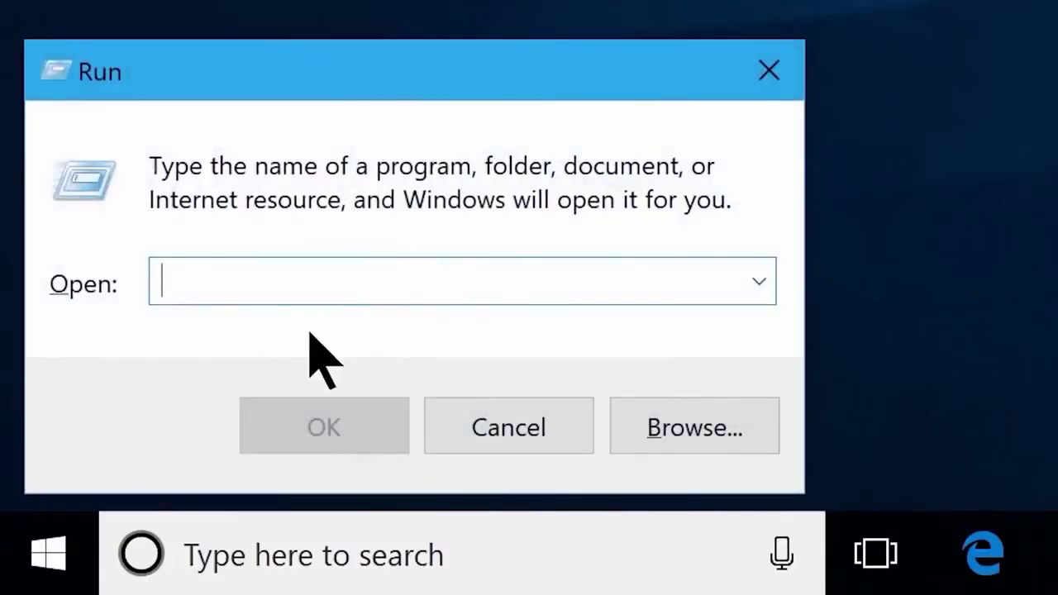
text(regedit)
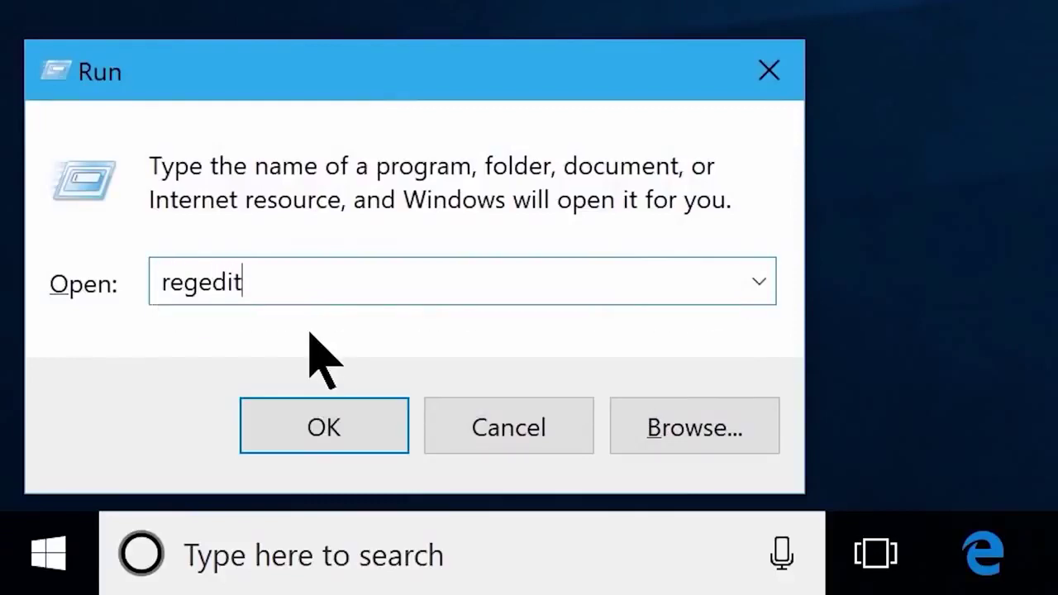
click(326, 428)
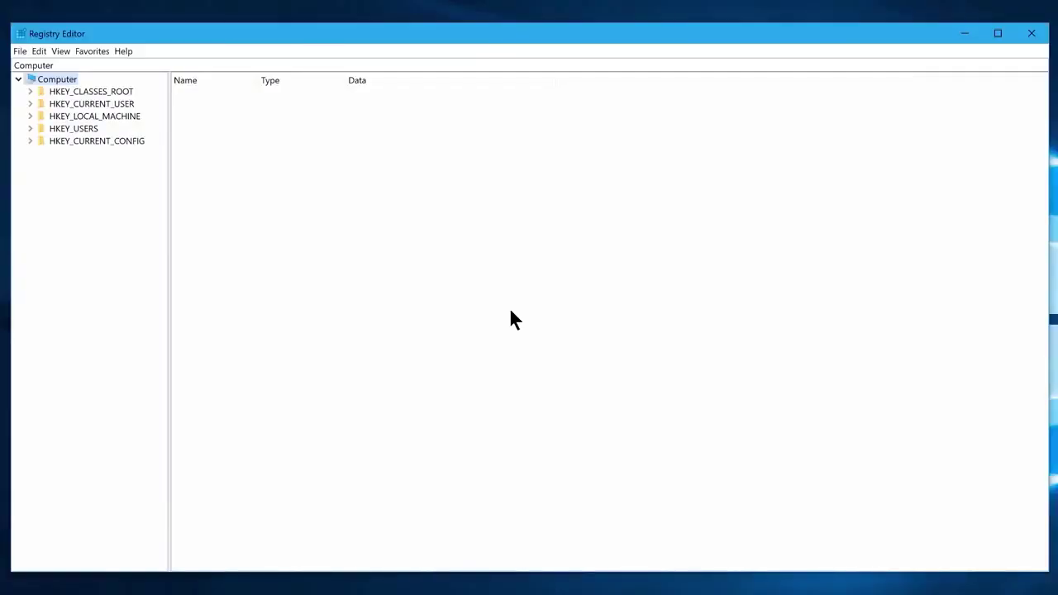
Set the MouseHoverTime value in HKEY_CURRENT_USER\Control Panel\Mouse to 10.
click(30, 104)
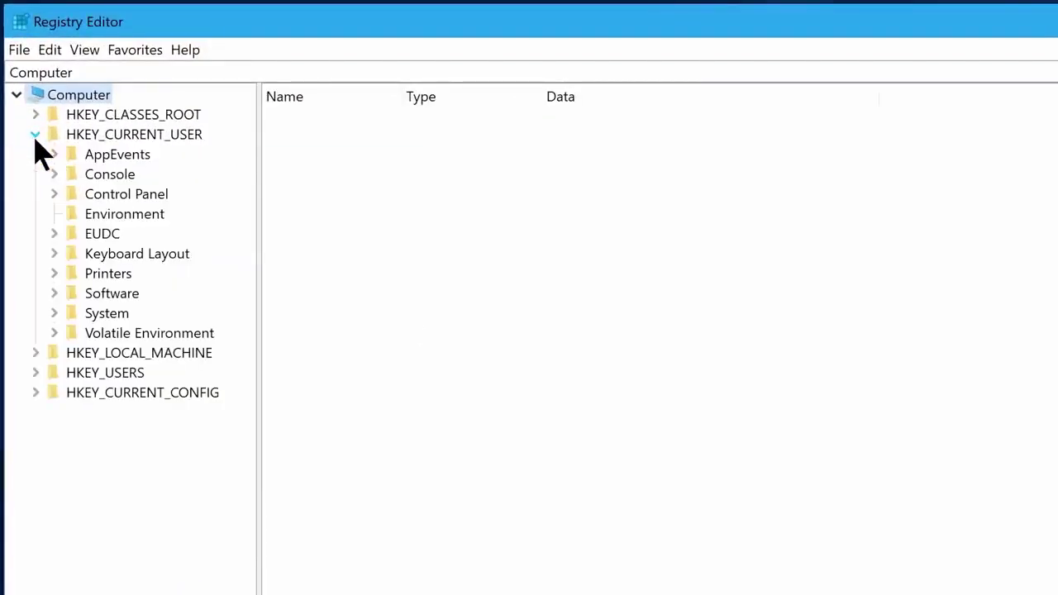
click(97, 200)
double_click(99, 202)
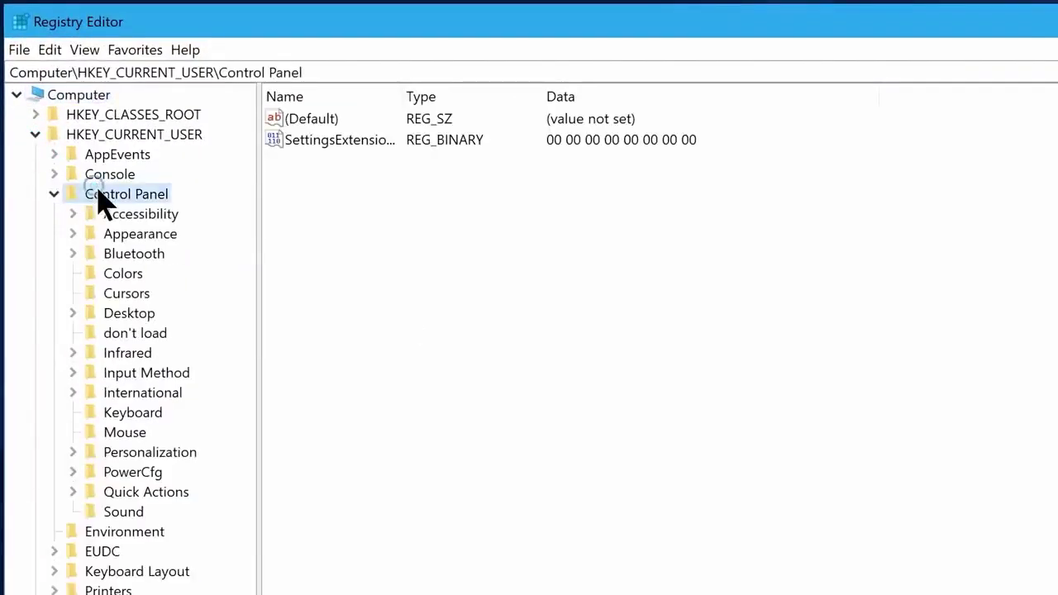
click(123, 432)
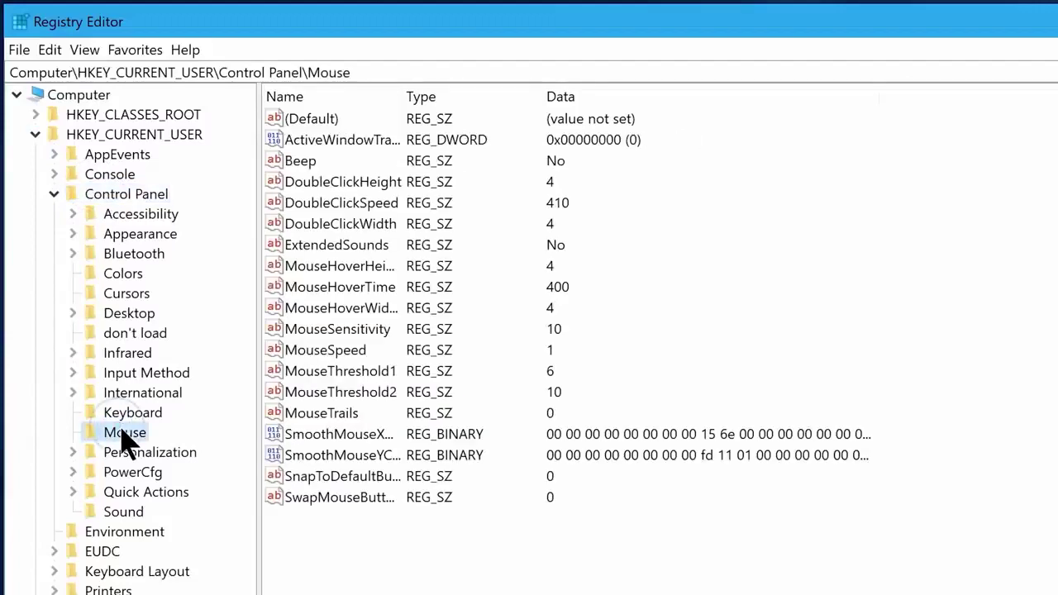
double_click(335, 289)
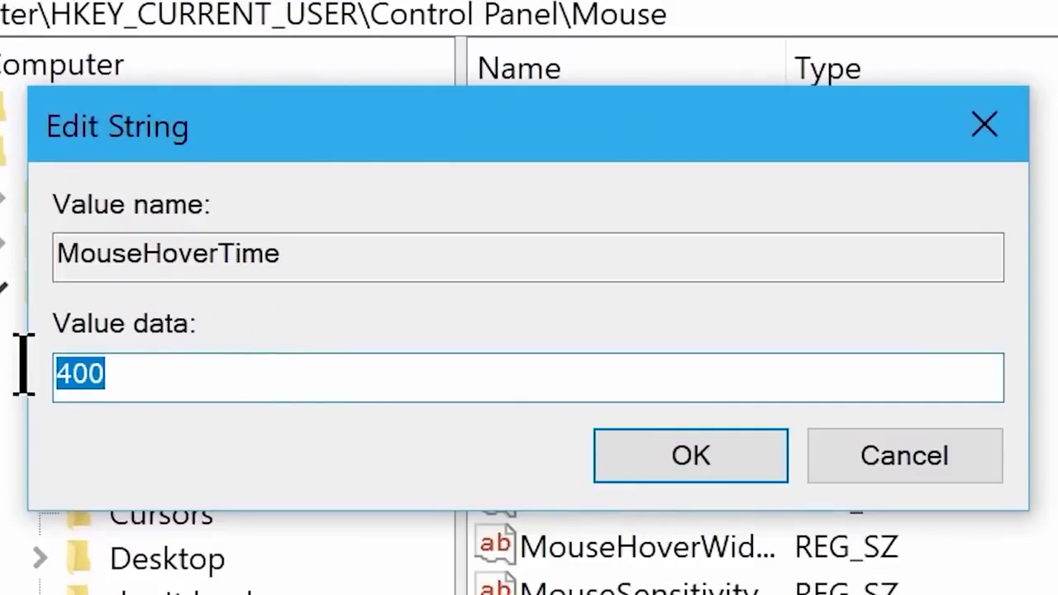
text(10)
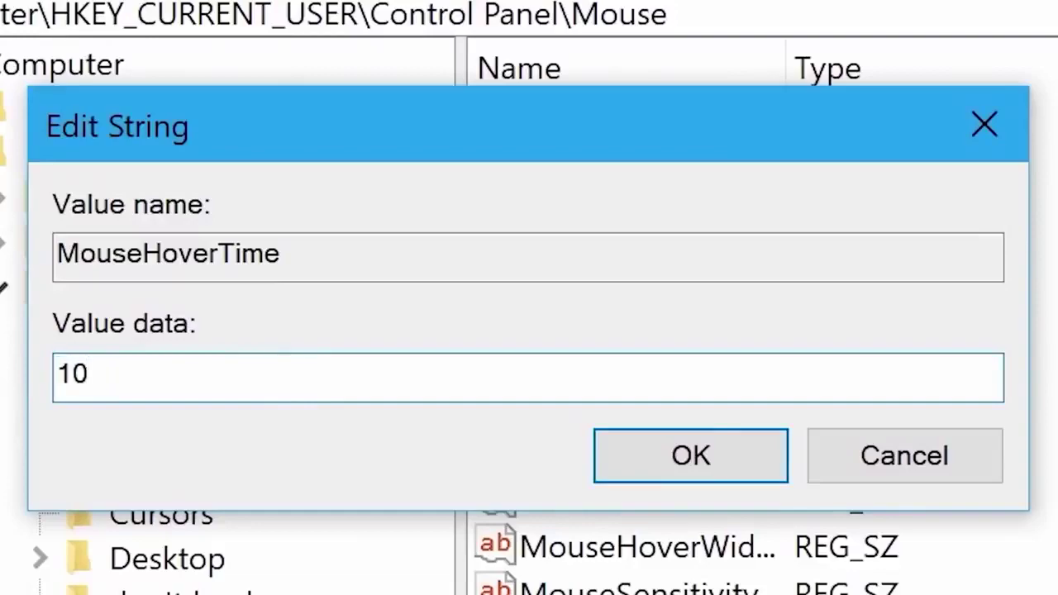
click(685, 460)
Set the MenuShowDelay value in HKEY_CURRENT_USER\Control Panel\Desktop to 10.
click(194, 558)
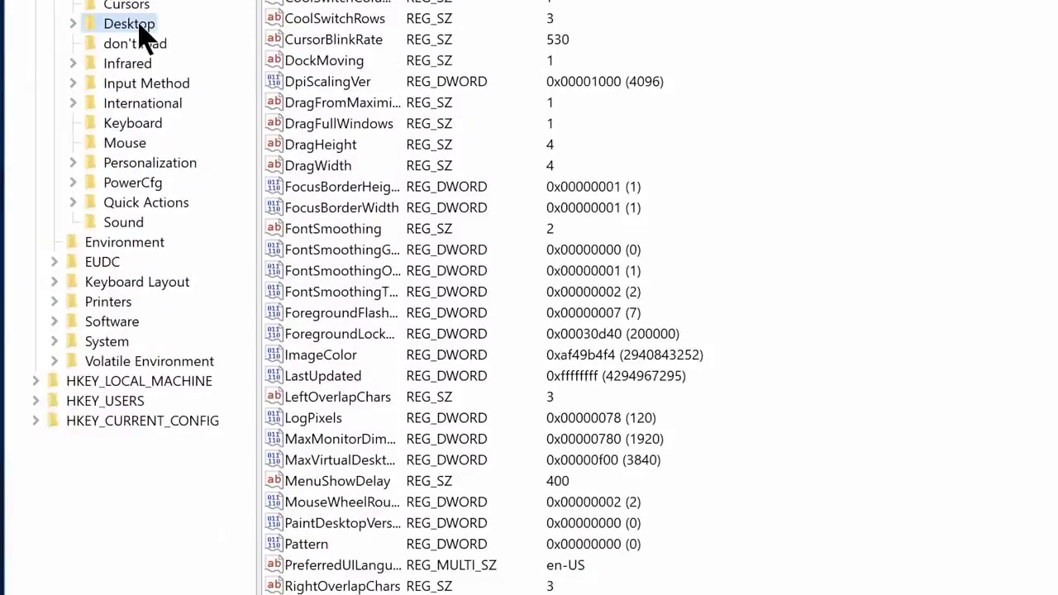
click(325, 491)
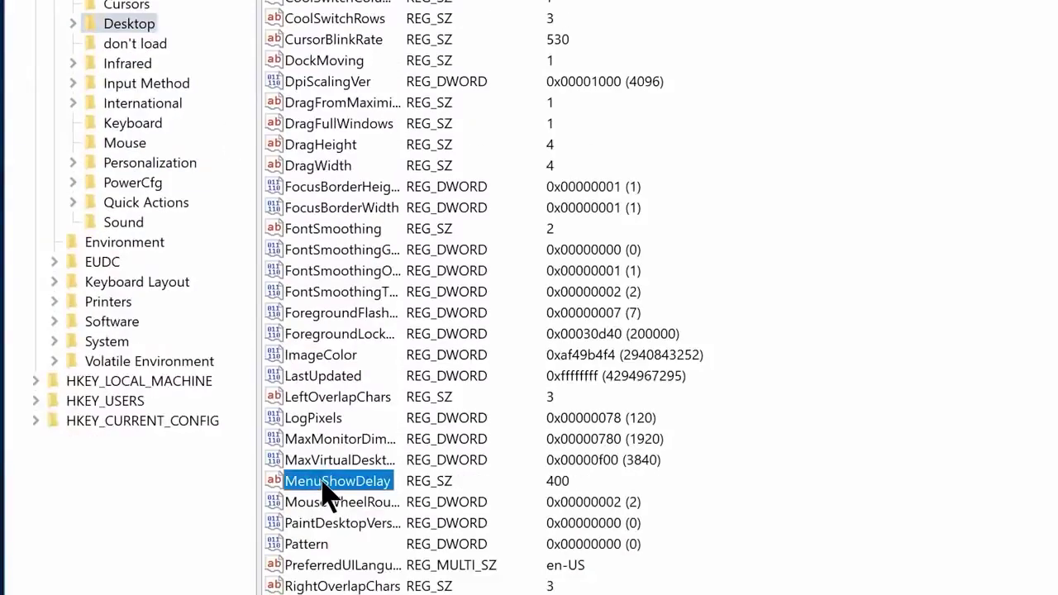
double_click(326, 493)
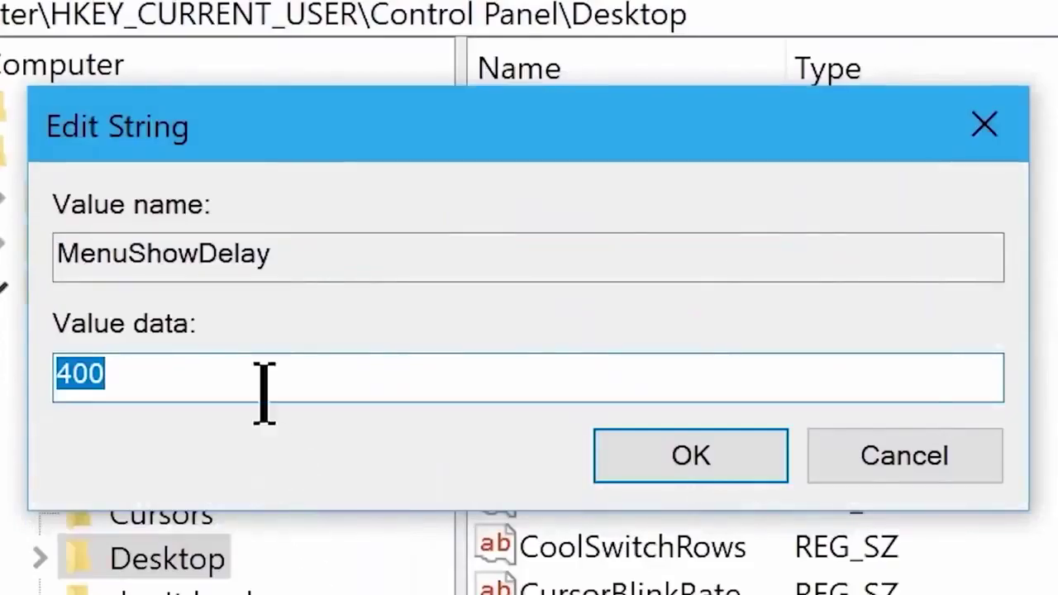
click(248, 378)
key(ctrl+a)
text(10)
click(661, 469)
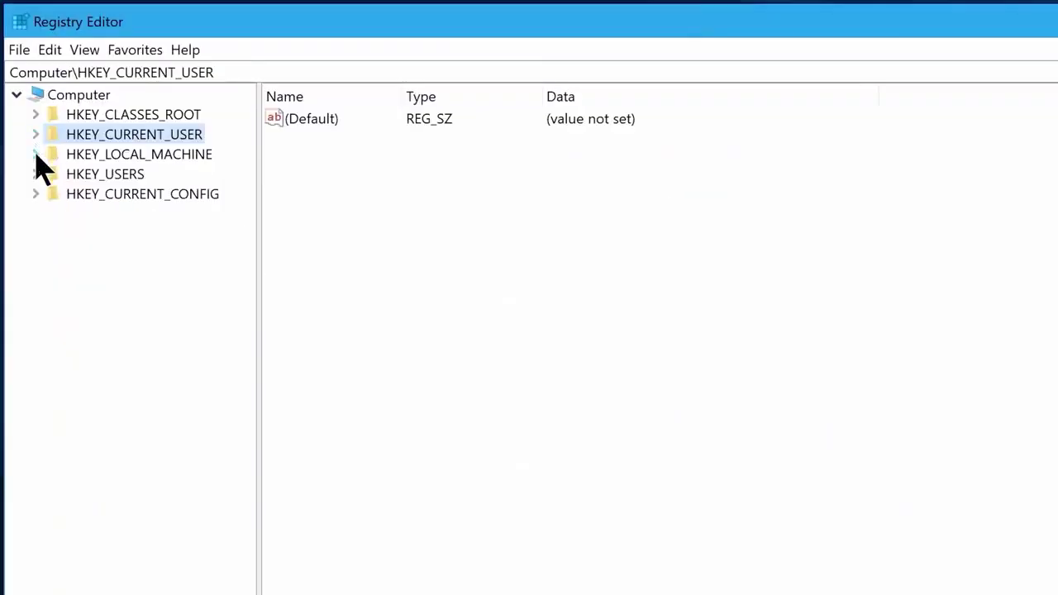
Open the registry key HKEY_LOCAL_MACHINE\SOFTWARE\Microsoft\Windows NT\CurrentVersion\Multimedia\SystemProfile.
click(36, 154)
click(56, 274)
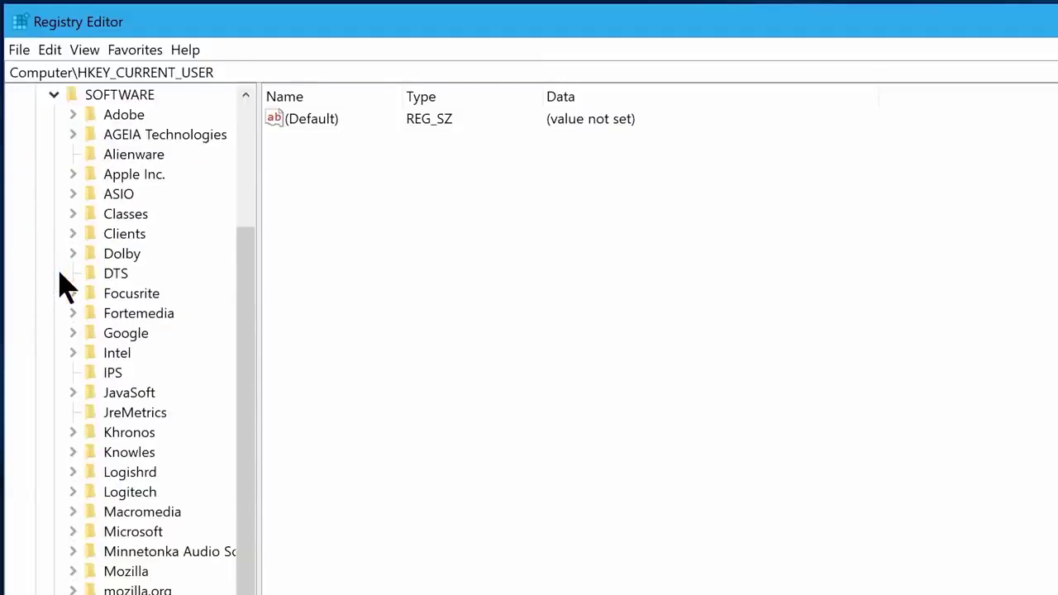
click(73, 532)
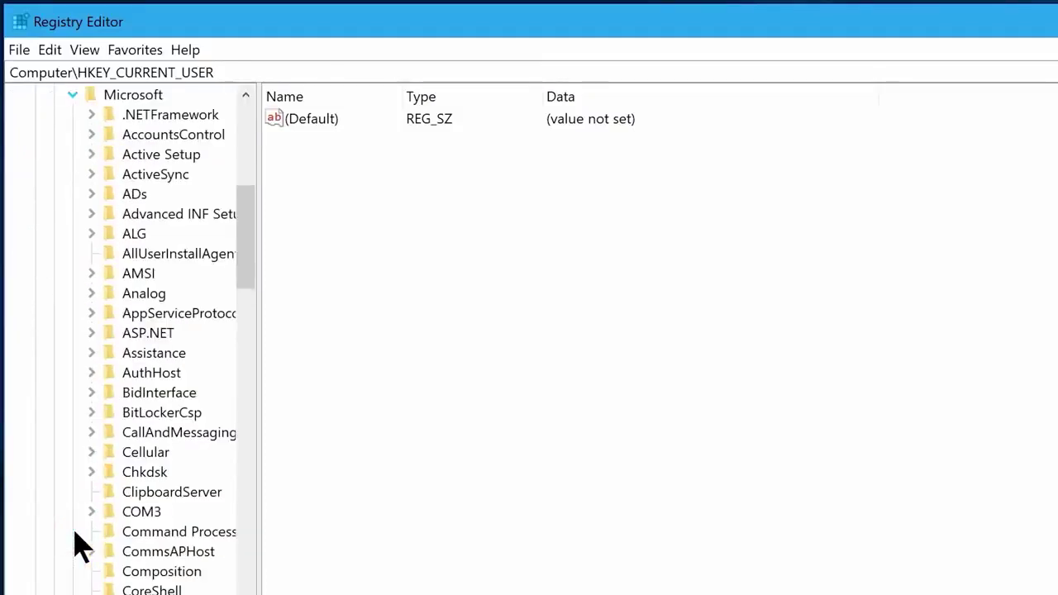
scroll(78, 546, down, 20)
click(91, 522)
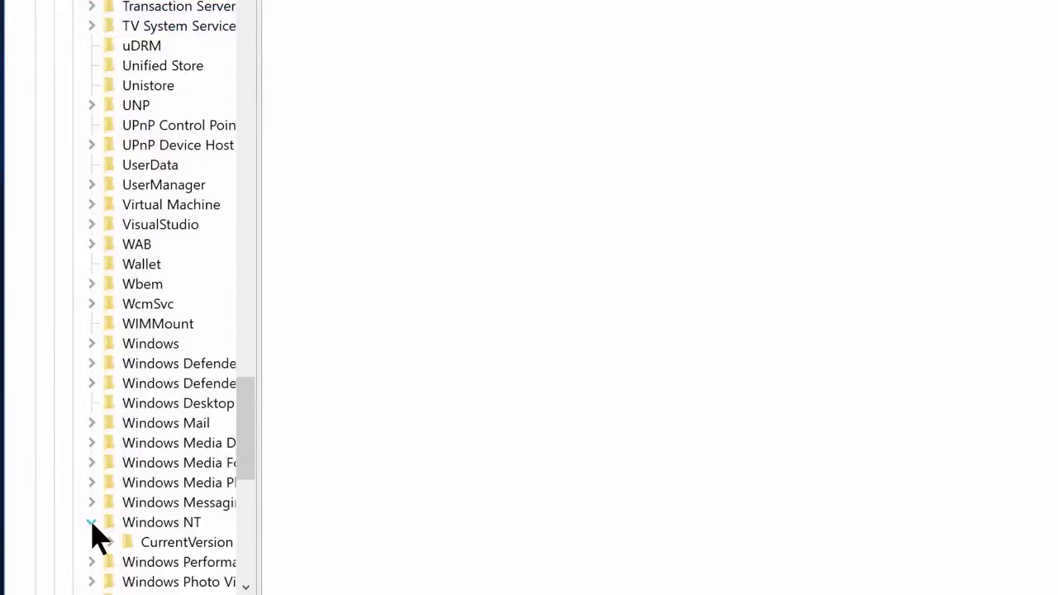
double_click(112, 541)
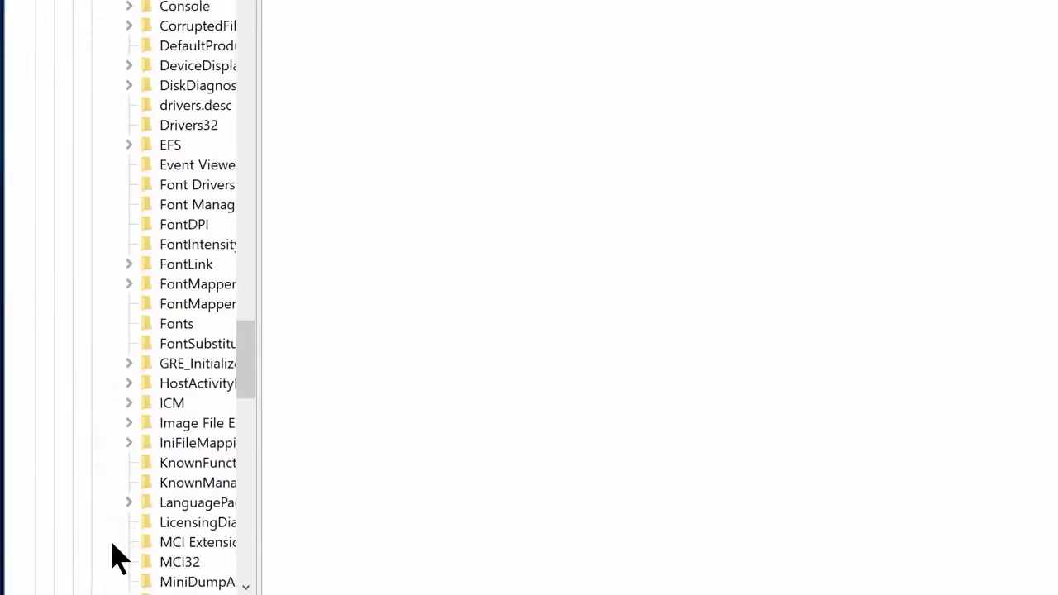
scroll(120, 104, down, 1)
scroll(119, 103, down, 1)
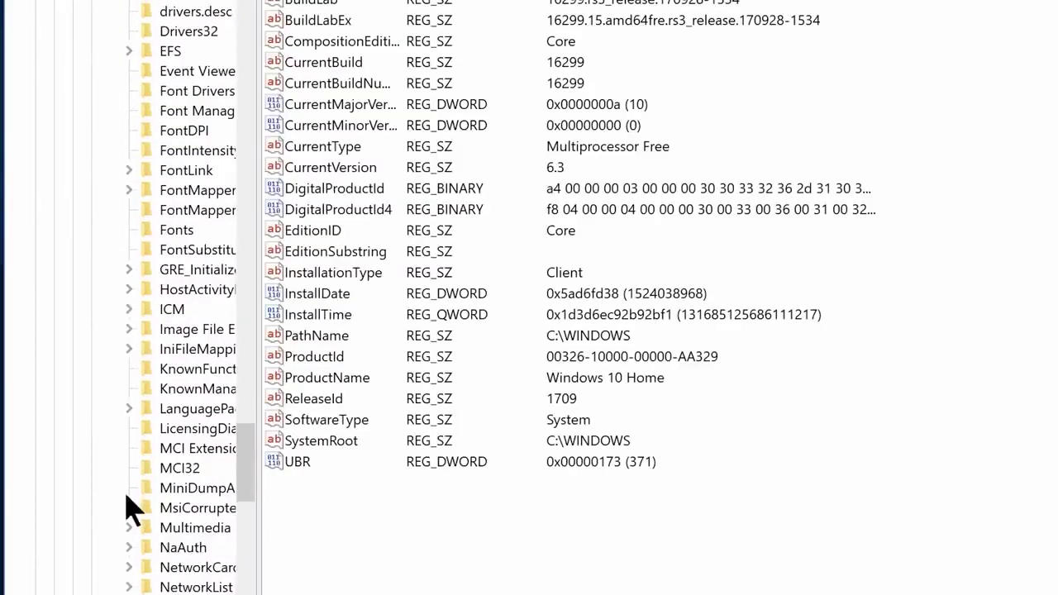
click(128, 528)
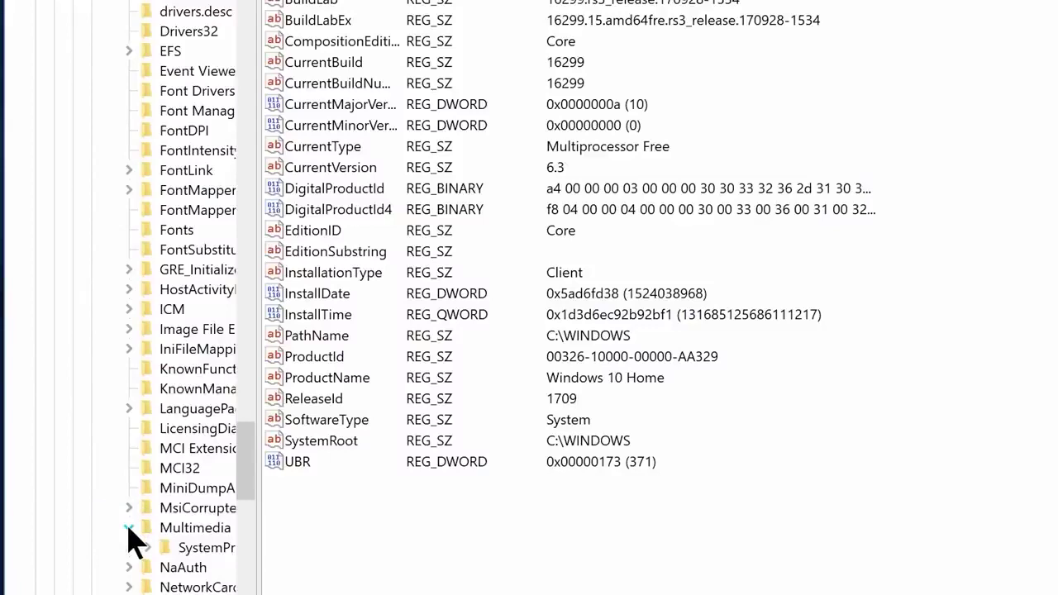
double_click(175, 548)
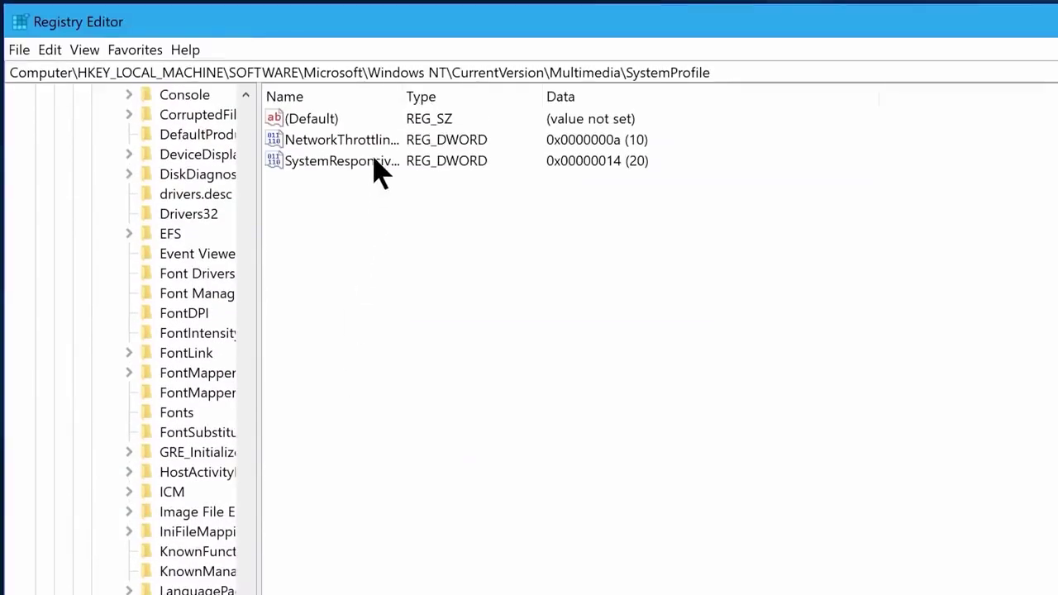
Set the SystemResponsiveness value in the SystemProfile key to 0 with hexadecimal base.
double_click(378, 170)
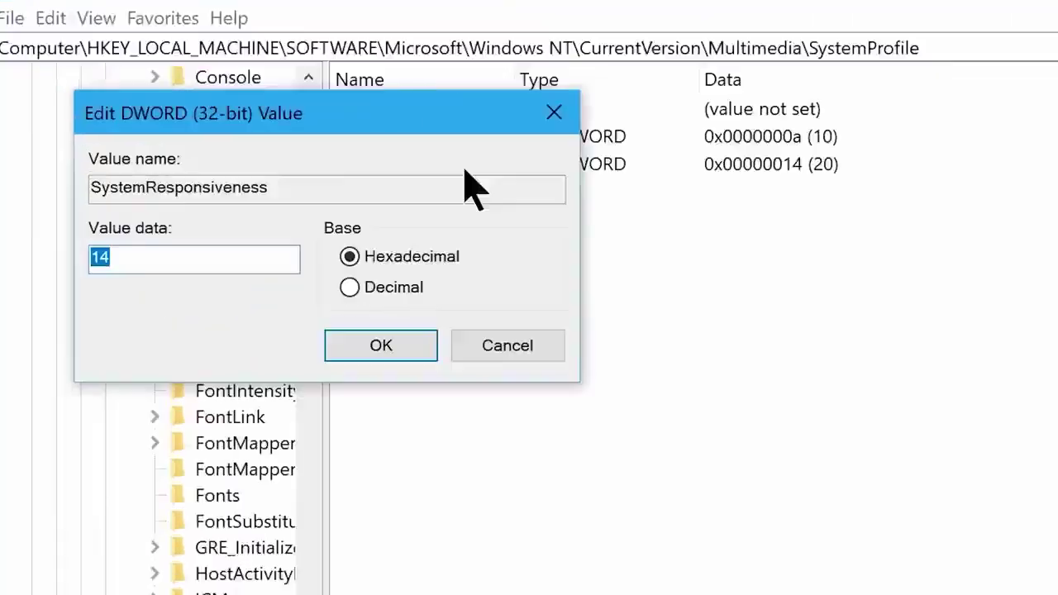
click(349, 256)
key(shift+Tab)
text(0)
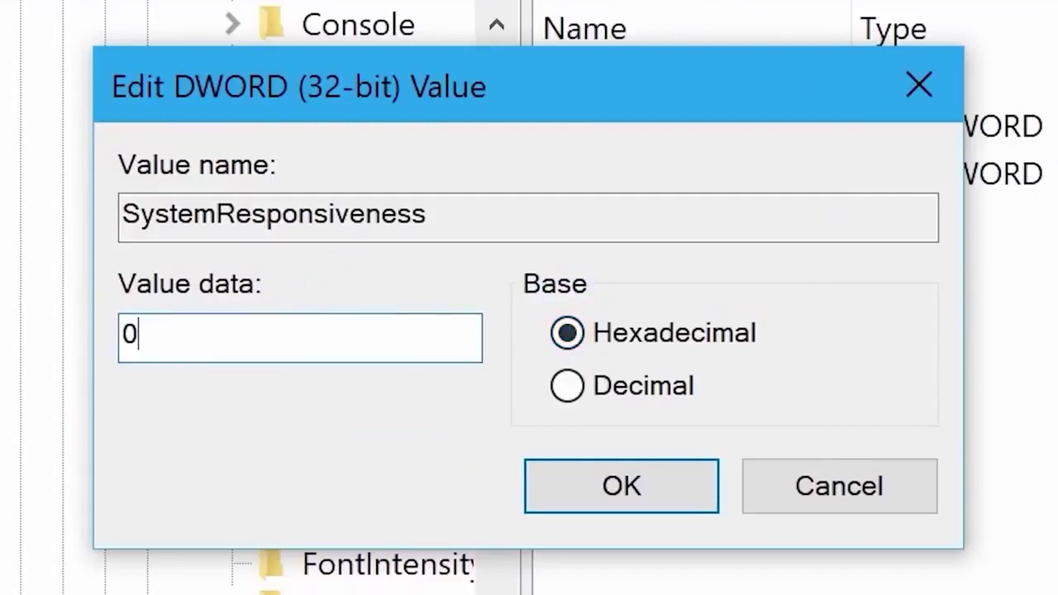
click(612, 475)
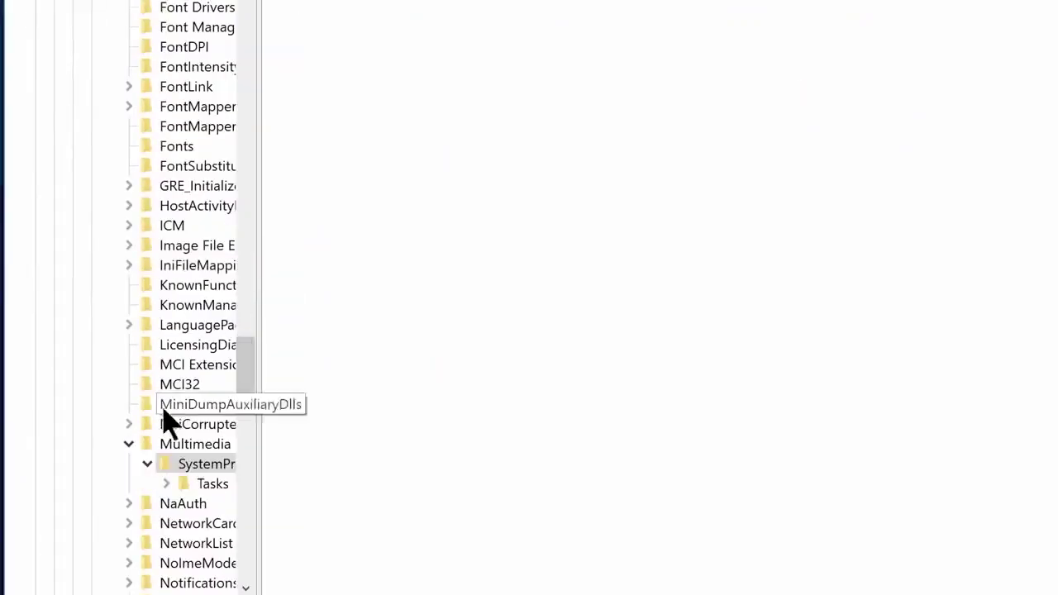
In the Tasks\Games subkey of SystemProfile, set the GPU Priority value to 8 with hexadecimal base.
click(166, 482)
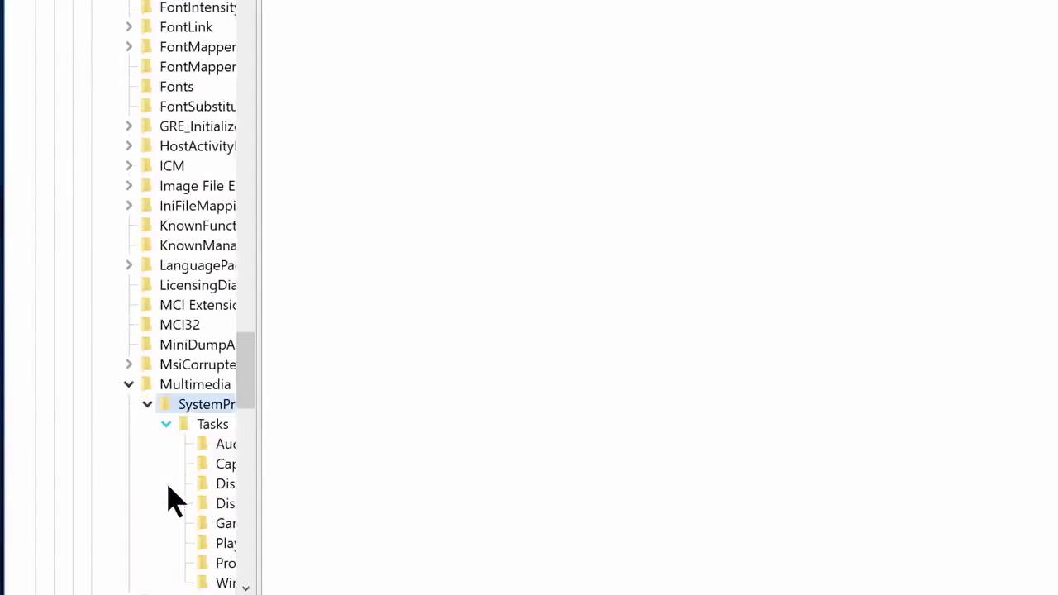
click(222, 526)
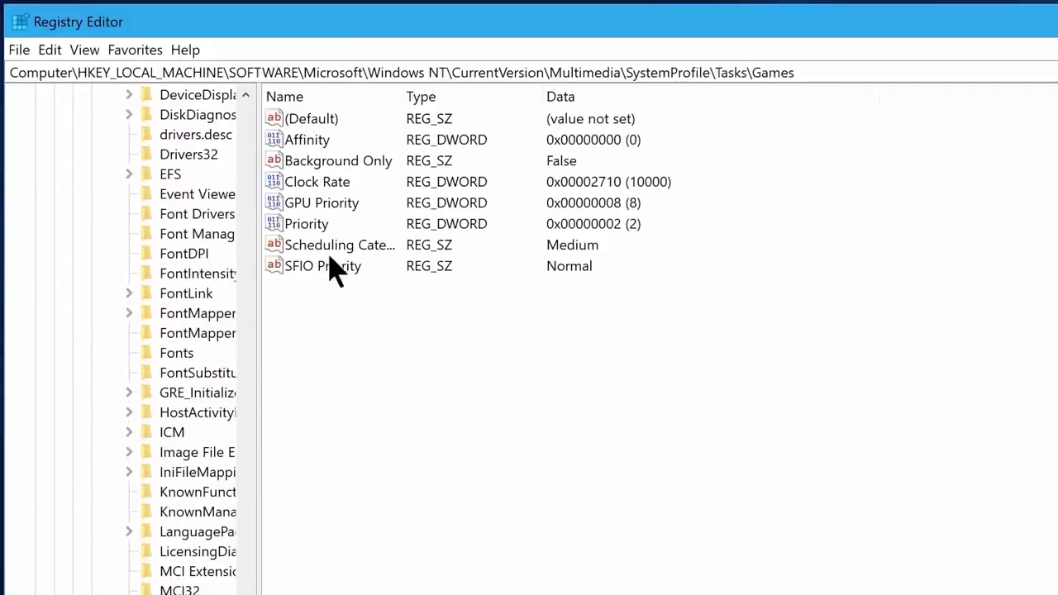
double_click(337, 203)
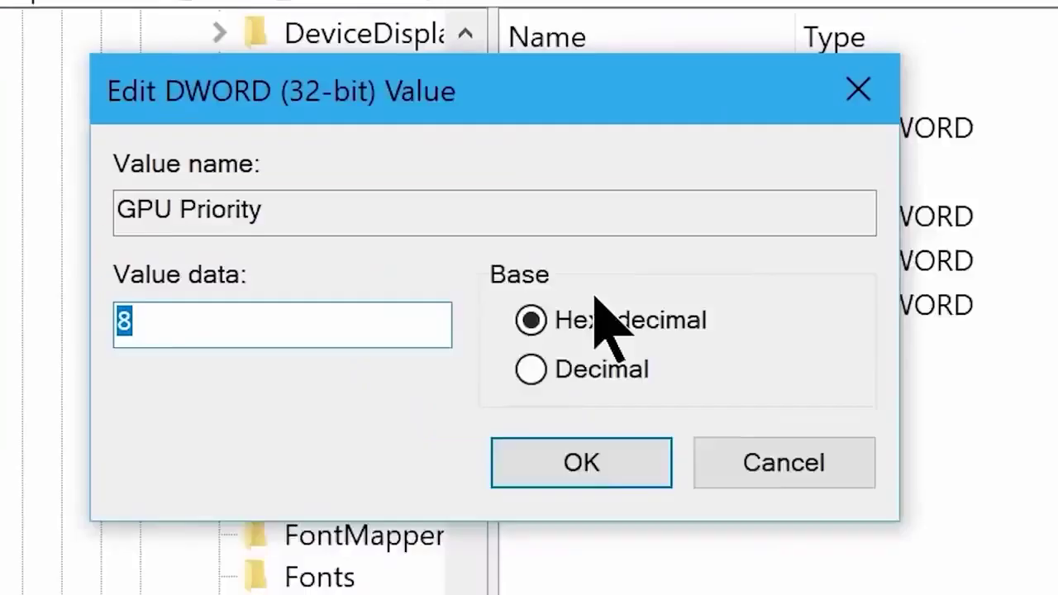
click(277, 230)
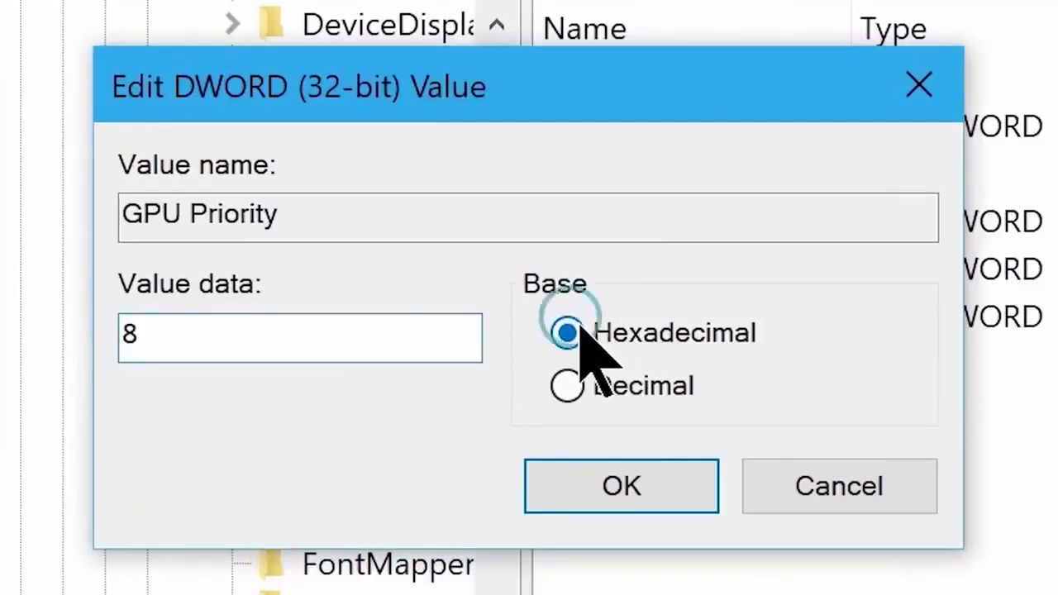
double_click(192, 225)
click(552, 488)
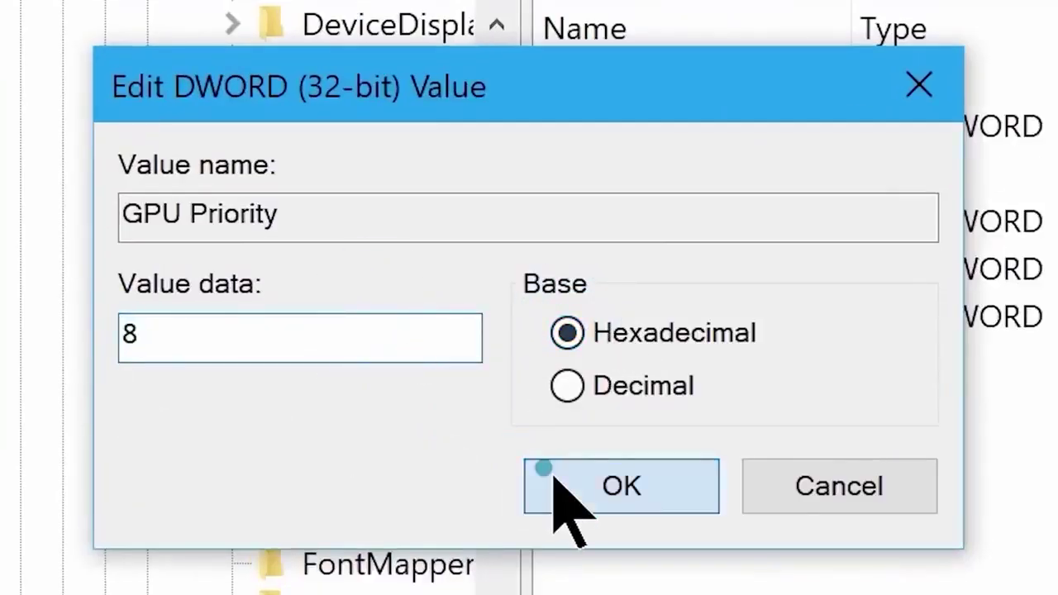
Set the Priority value in the Games key to 6 with hexadecimal base.
double_click(621, 328)
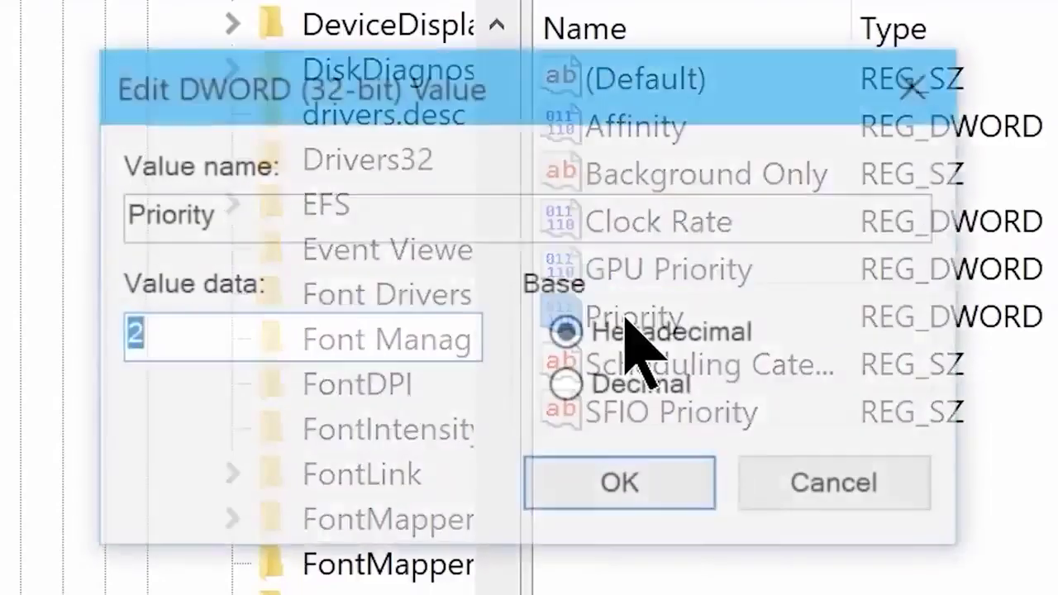
click(578, 334)
double_click(298, 337)
text(6)
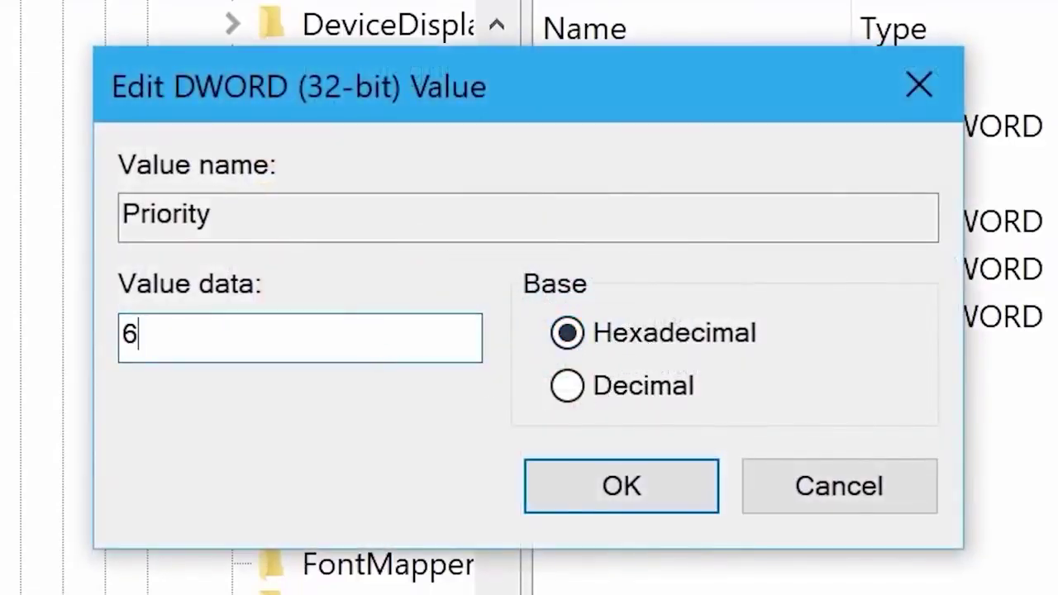
click(591, 481)
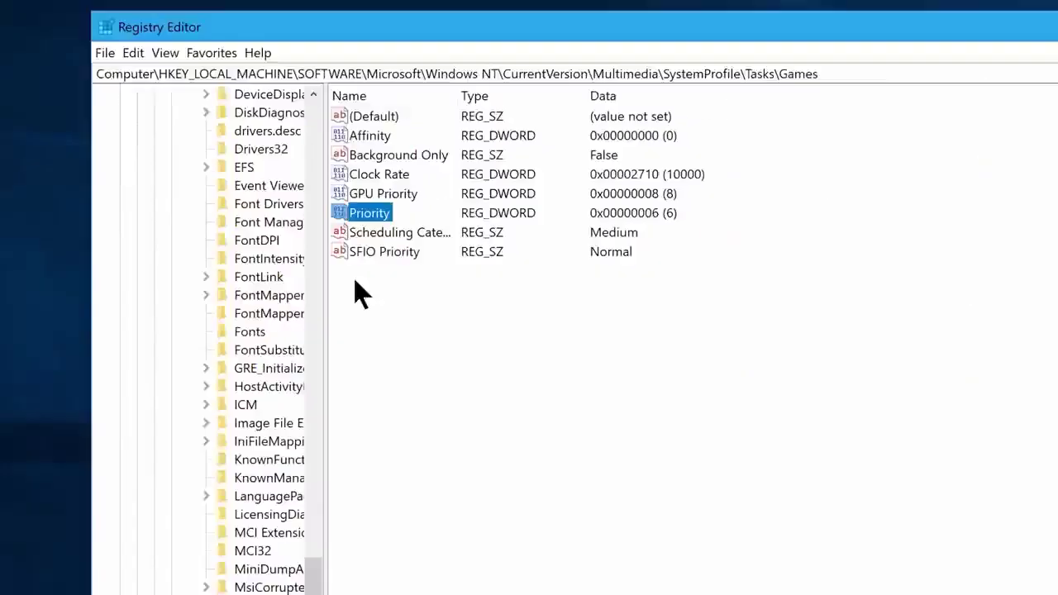